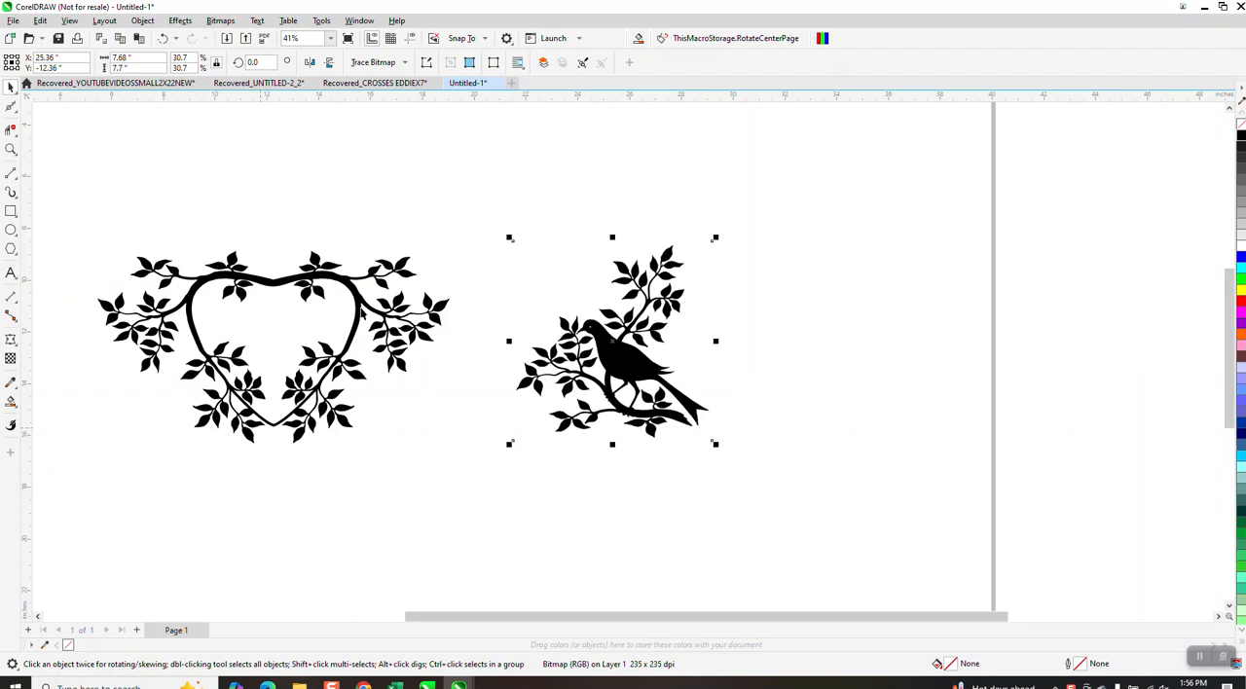
Scale the bird bitmap down proportionally to about 2.83 by 2.84 inches.
click(627, 369)
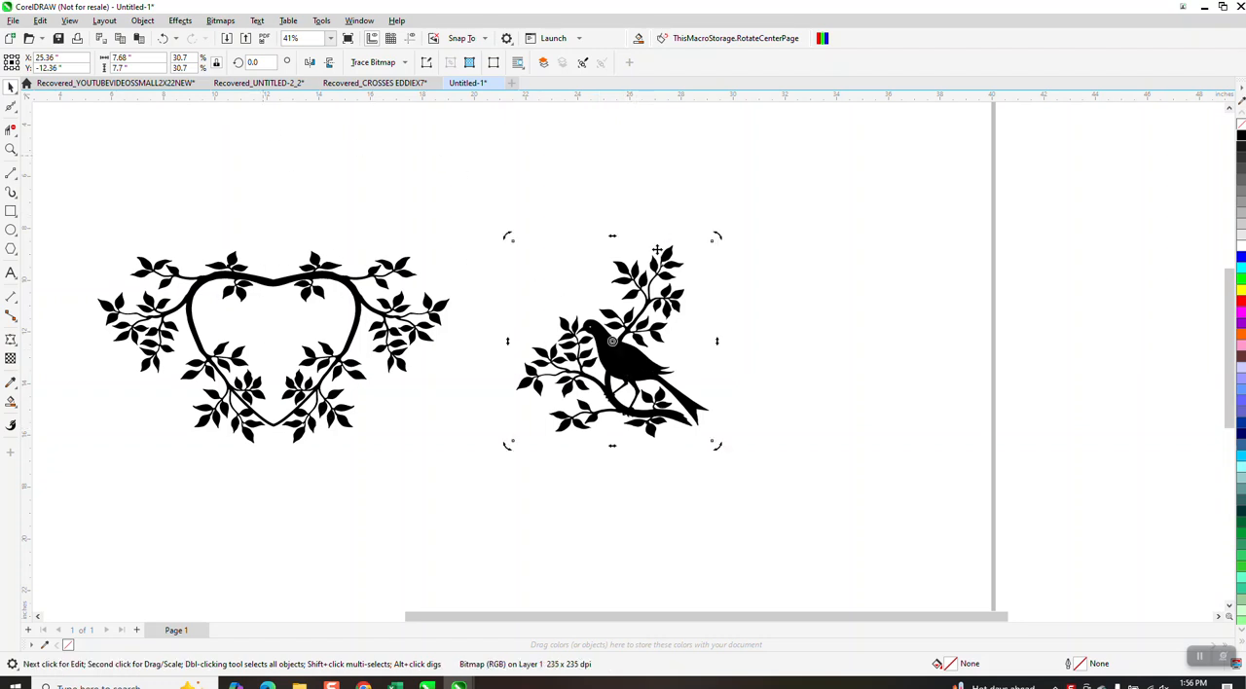
click(652, 313)
drag(717, 237, 573, 310)
Set the nudge distance to 3 inches and place a copy of the bird bitmap 3 inches above the original.
click(531, 195)
click(442, 61)
text(3)
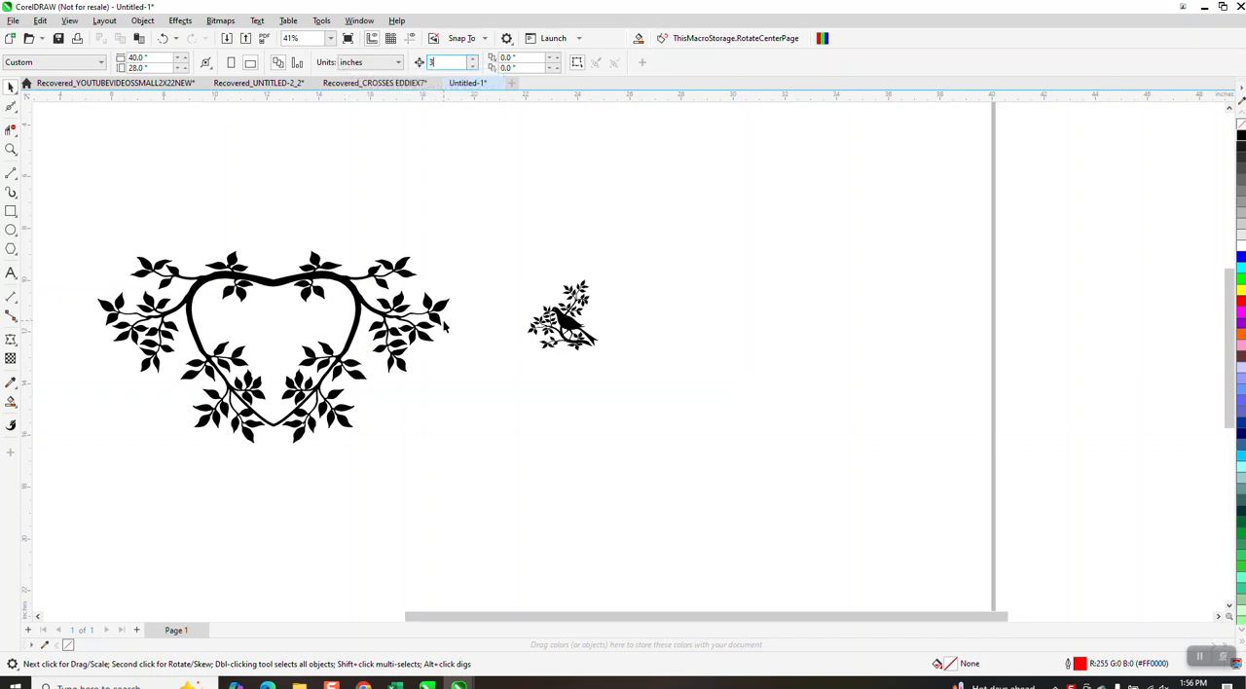
click(570, 326)
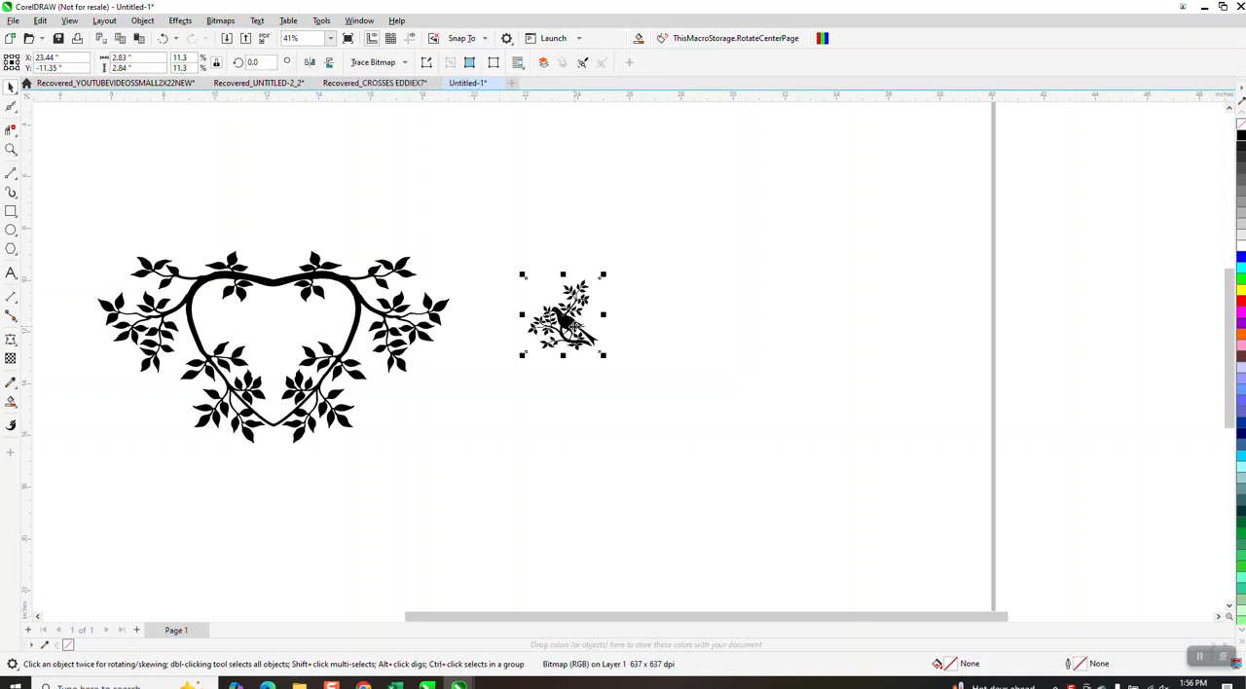
key(KP_Add)
key(Up)
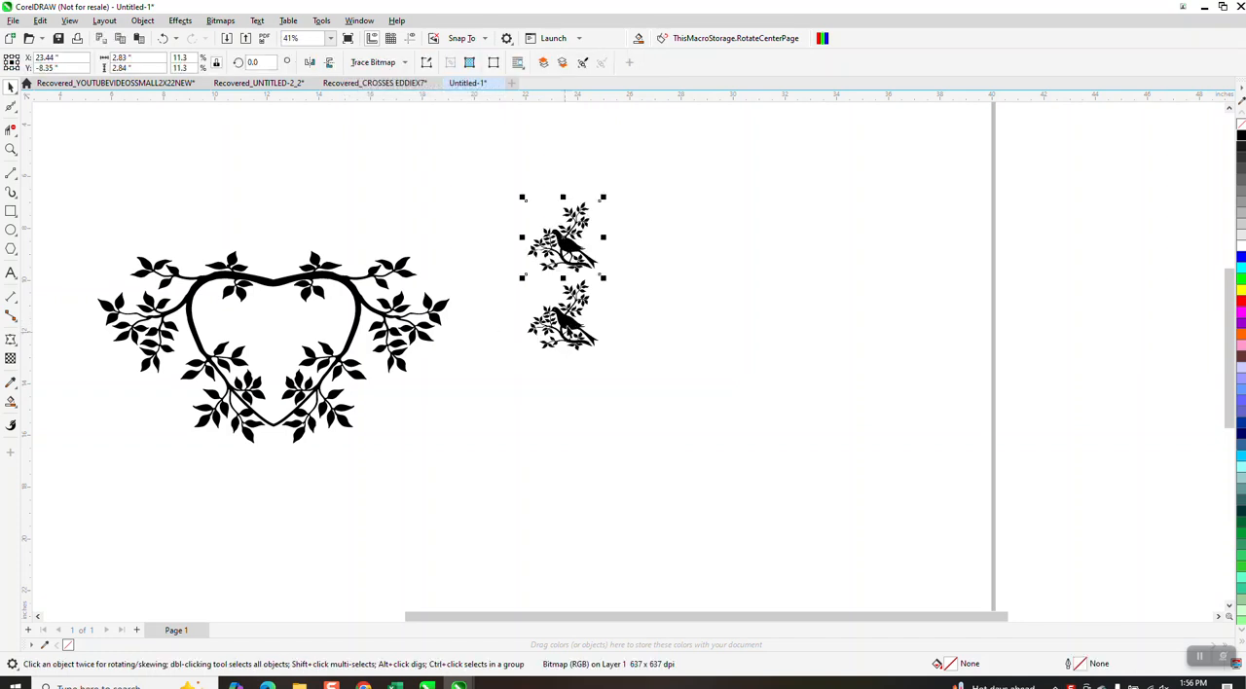
Outline-trace the lower bird bitmap as Clipart, removing the color from the entire image, and move the trace 3 inches to the right.
click(570, 324)
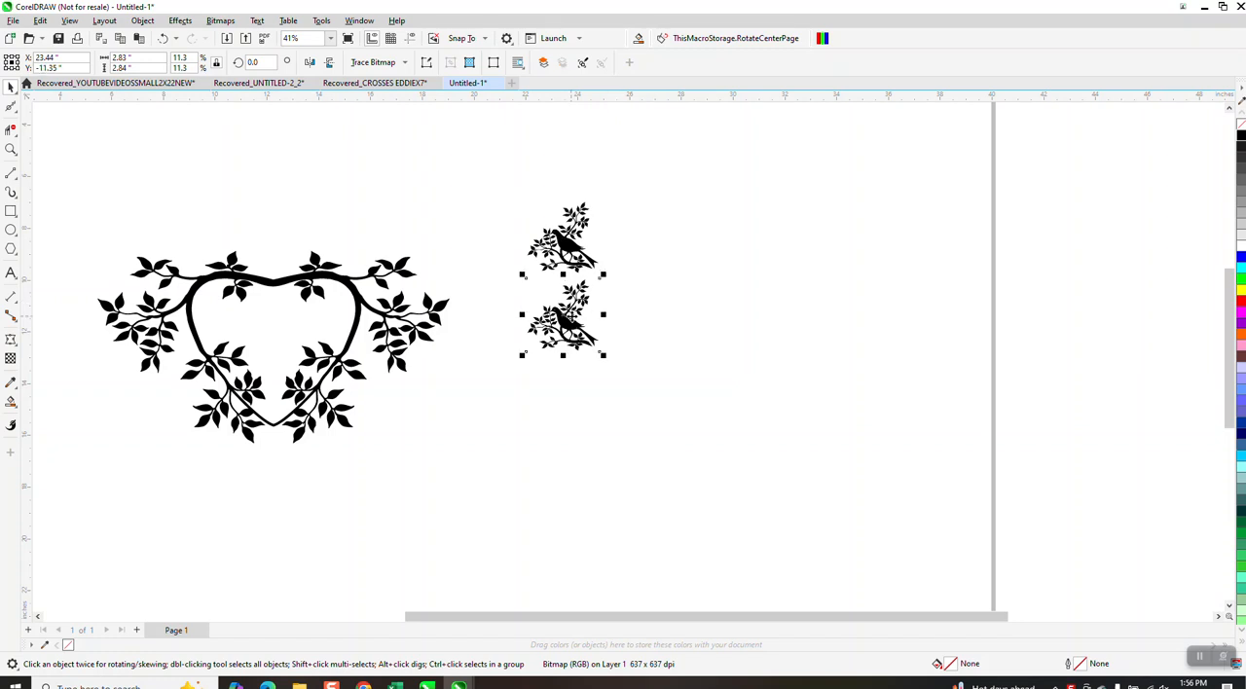
click(404, 64)
mouse_move(408, 108)
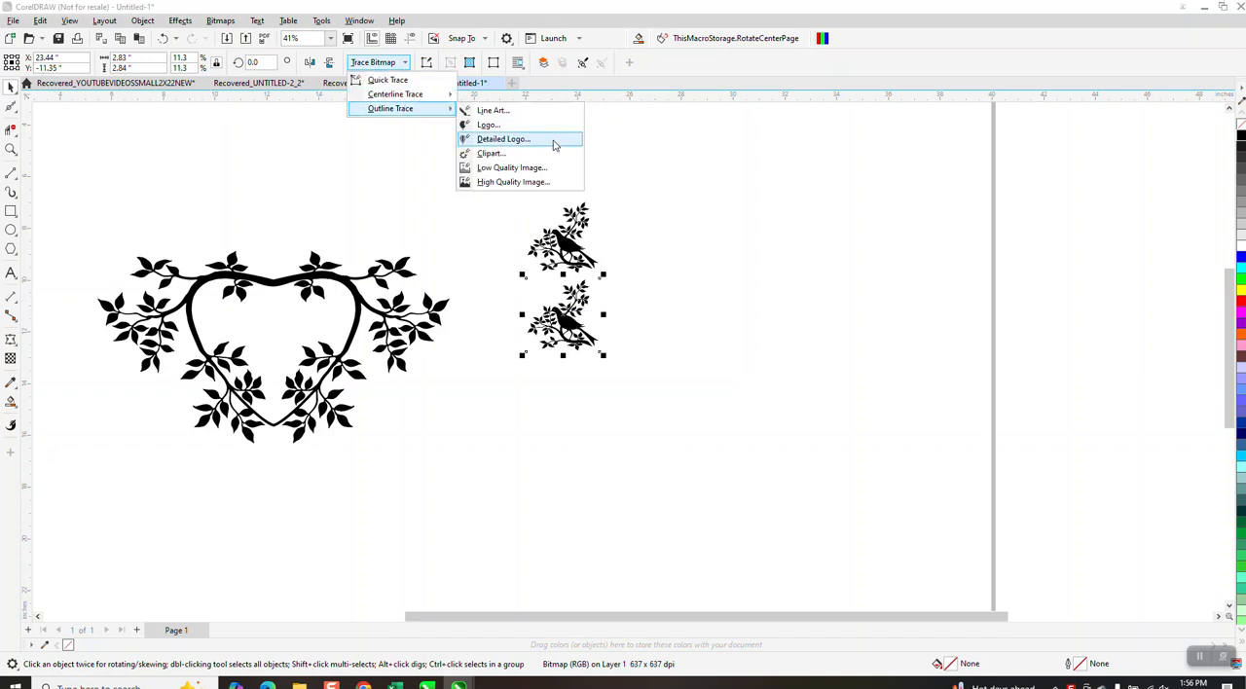
click(492, 153)
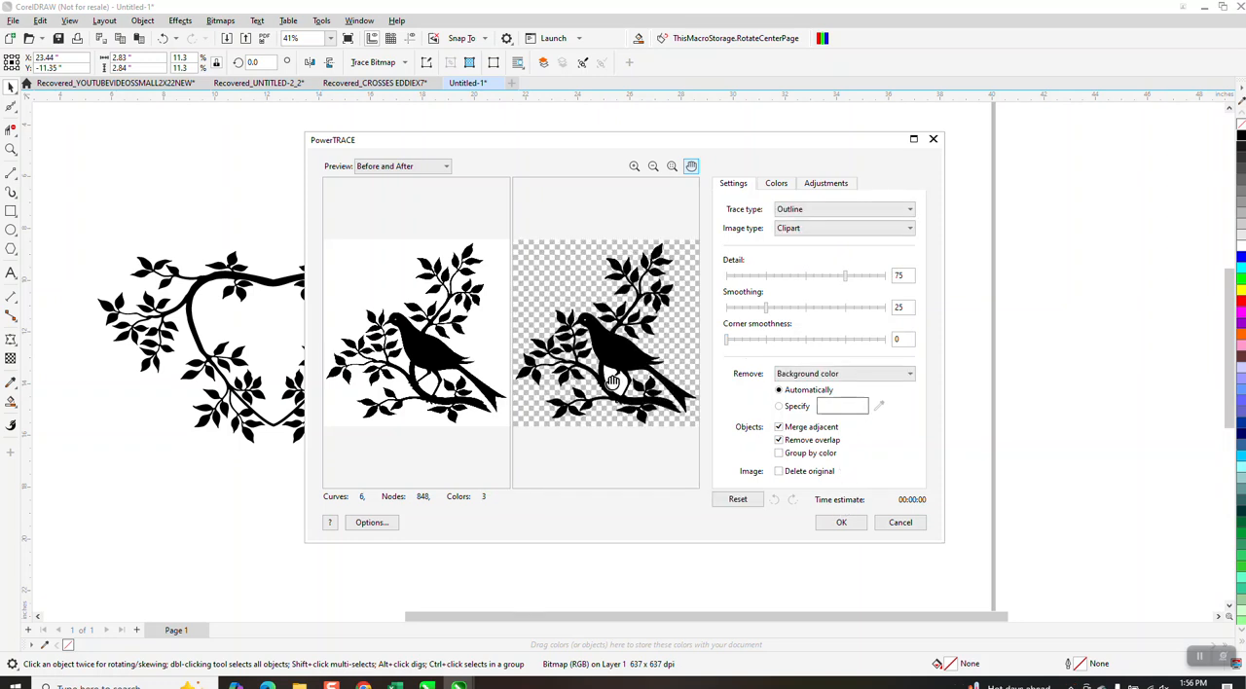
click(911, 374)
click(821, 406)
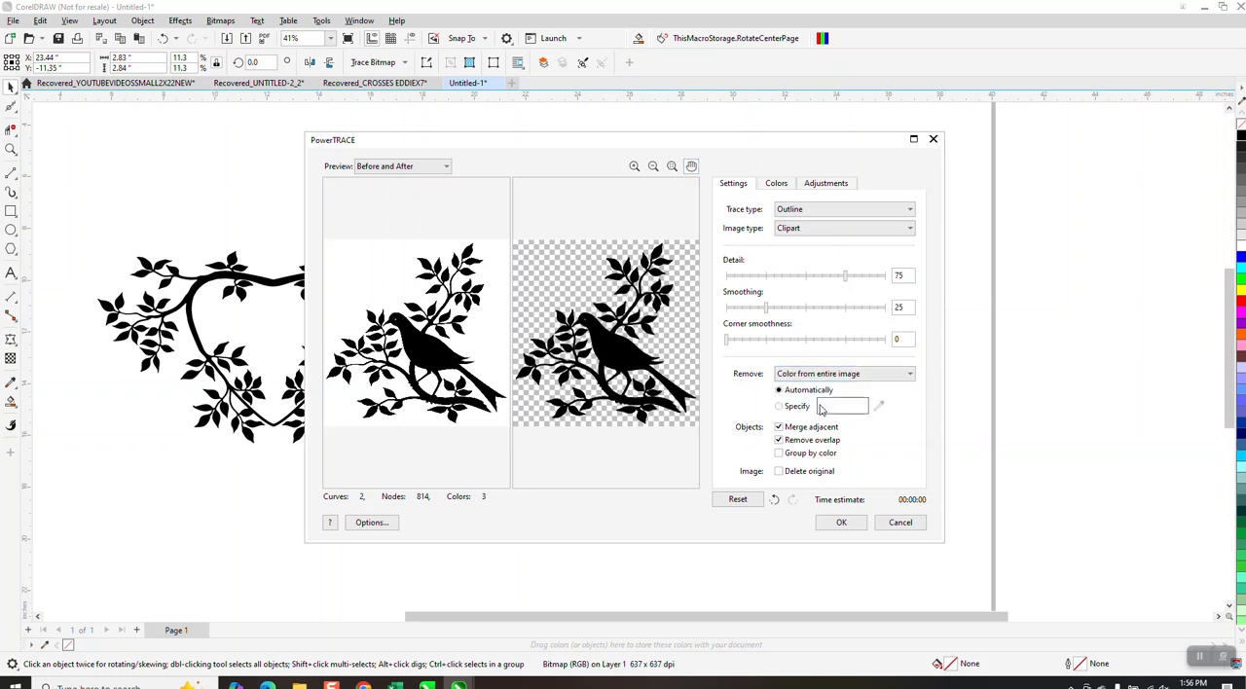
click(852, 523)
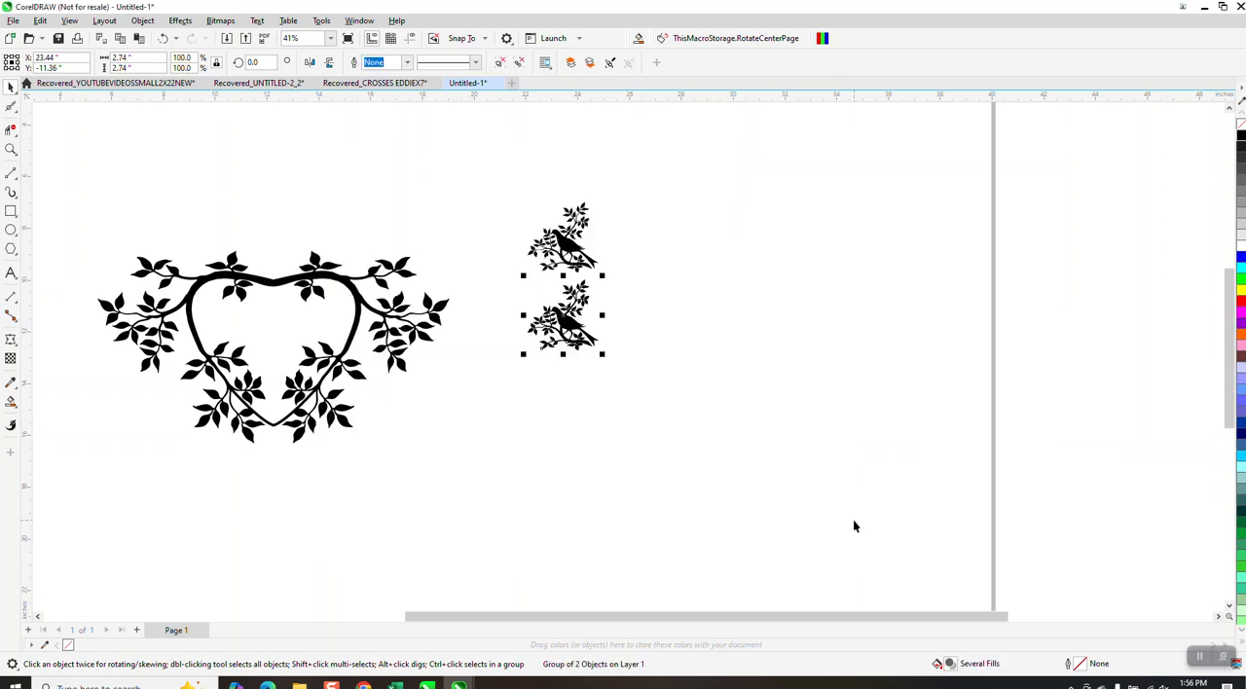
key(ctrl+d)
Draw a yellow-filled rectangle about 7.42 by 6.9 inches over the three birds and send it to the back of the page.
scroll(854, 525, down, 1)
click(11, 211)
drag(569, 233, 744, 395)
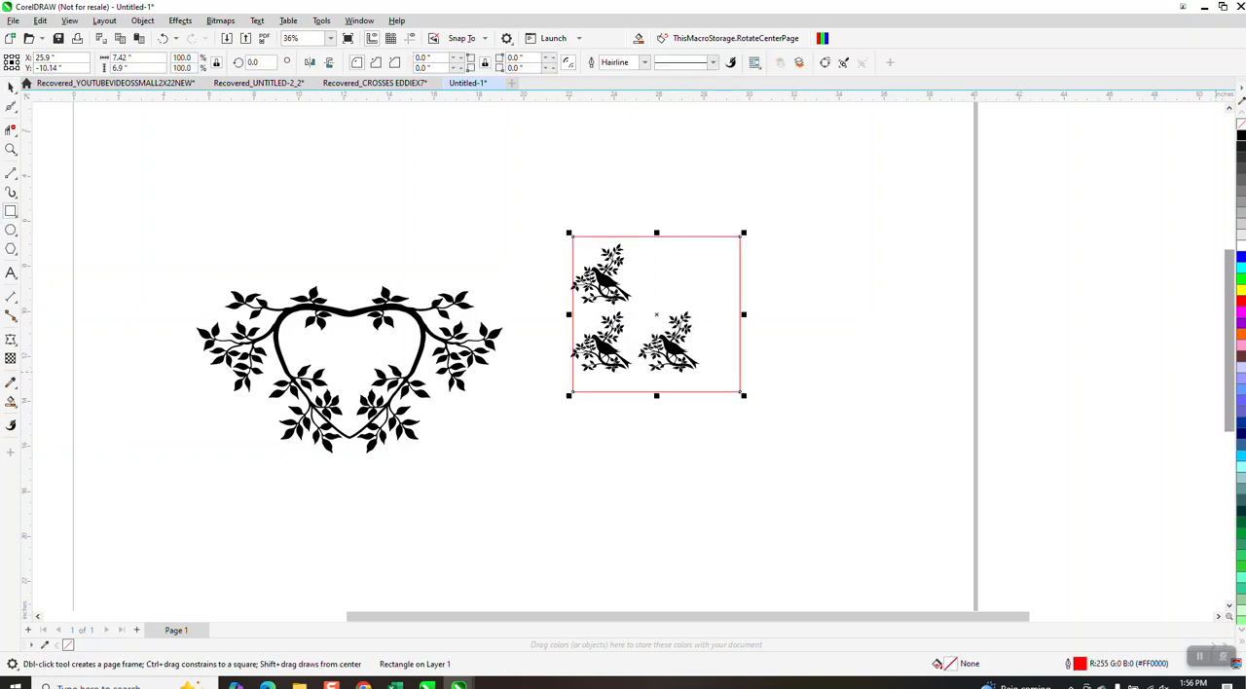
click(1239, 291)
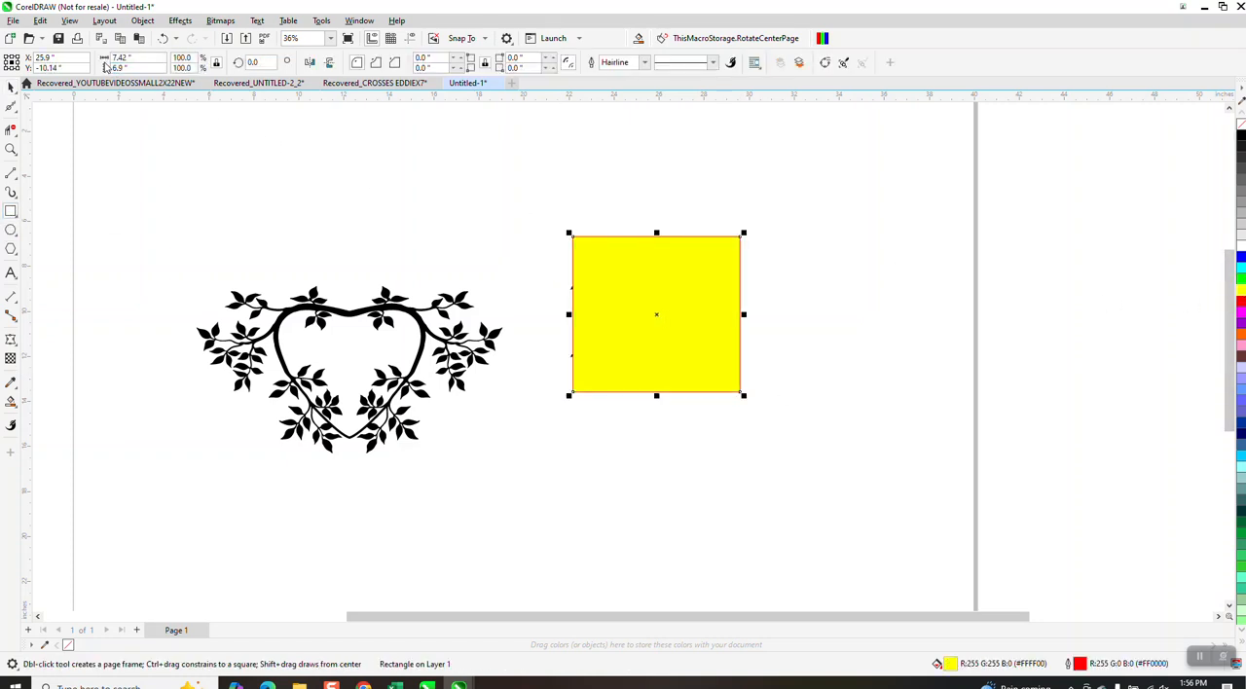
click(143, 20)
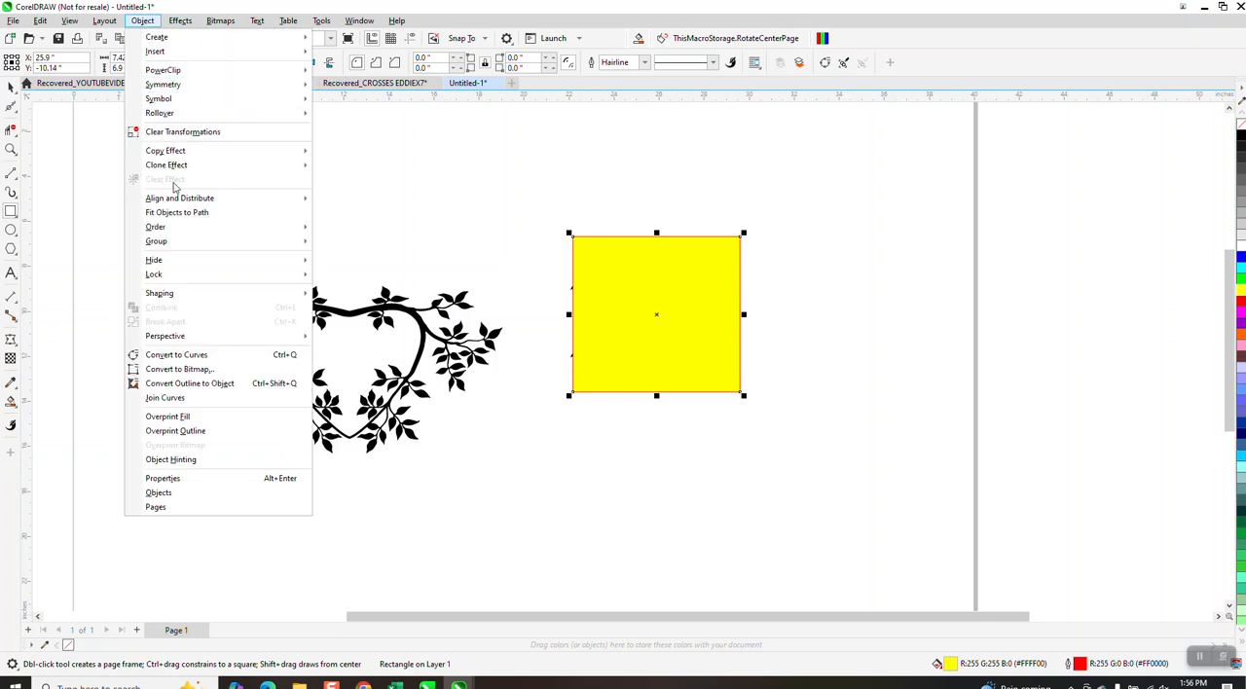
mouse_move(191, 229)
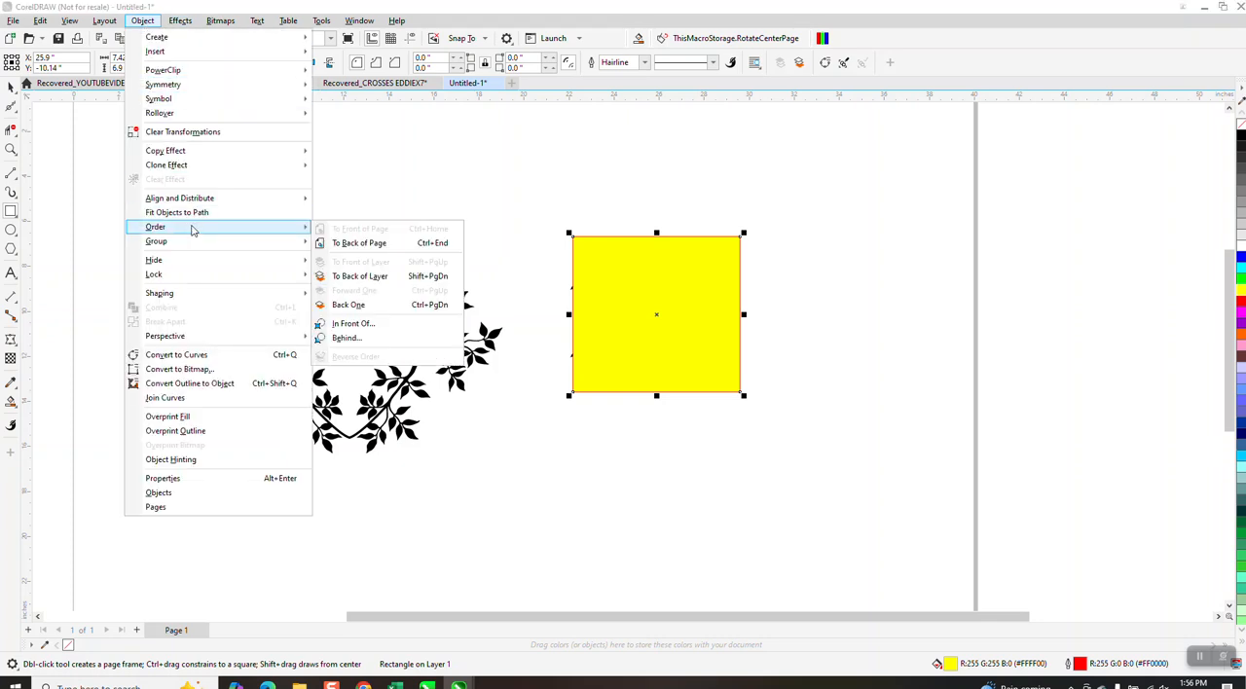
click(361, 243)
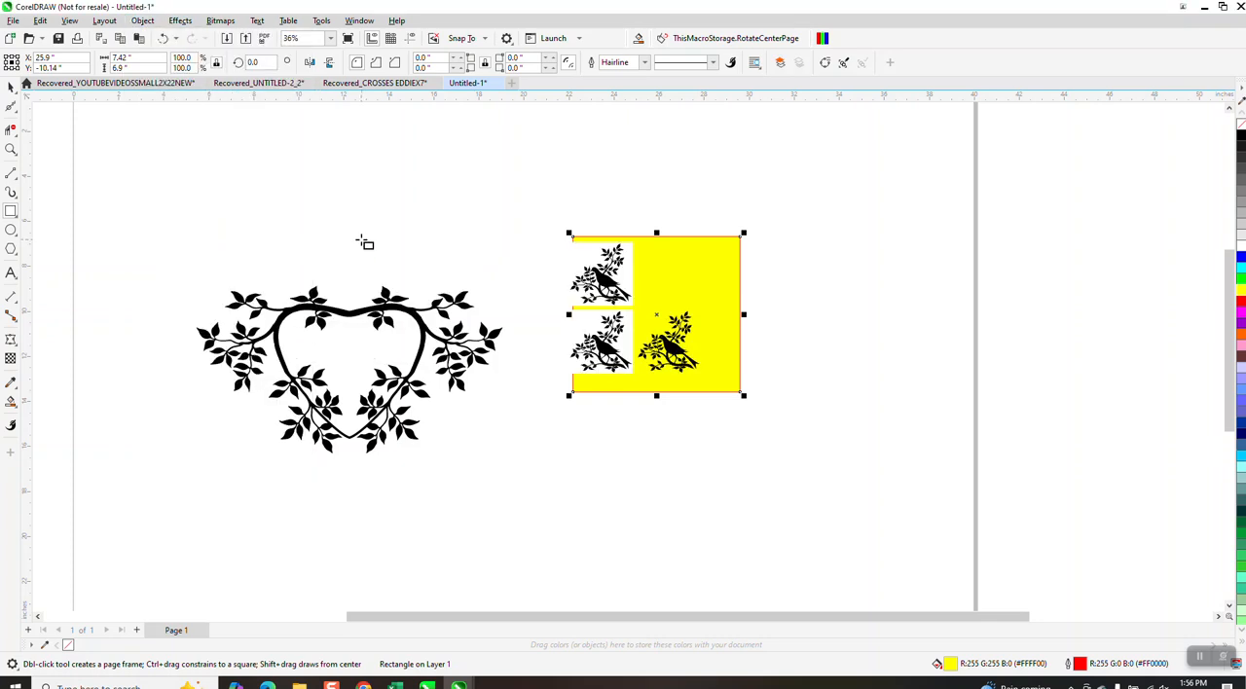
Inspect the traced bird's transparency against the yellow rectangle, and delete the rectangle.
click(11, 149)
drag(712, 370, 715, 372)
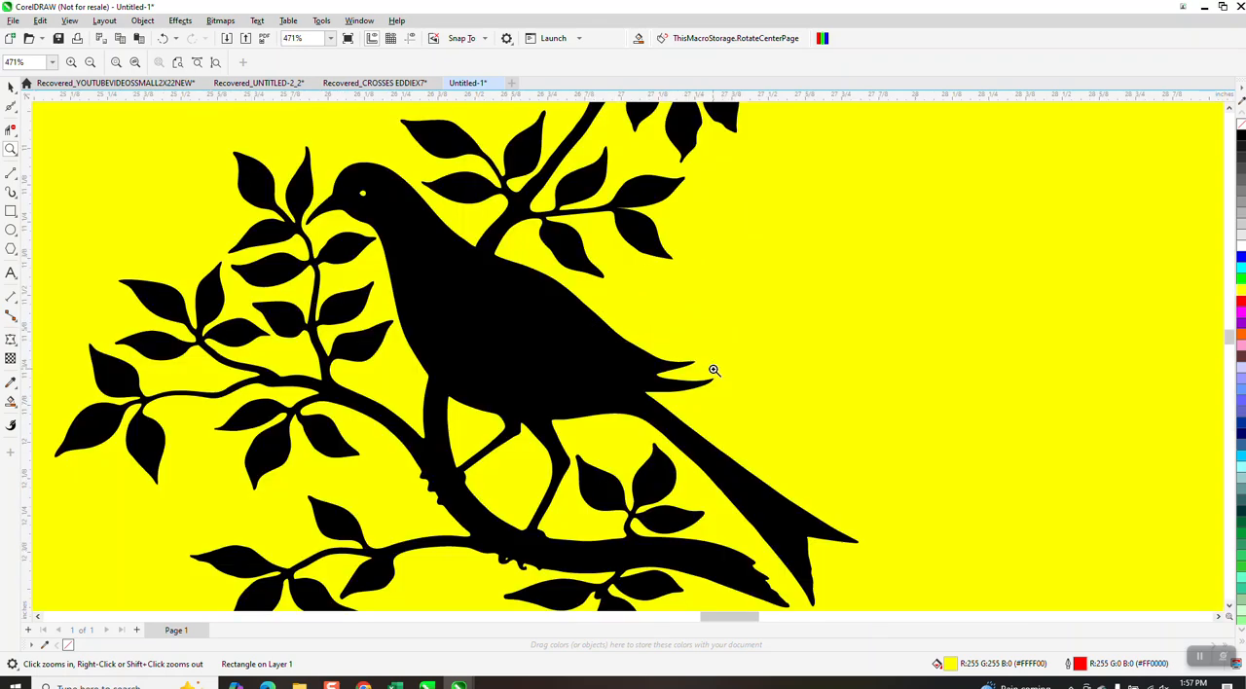
scroll(702, 376, down, 2)
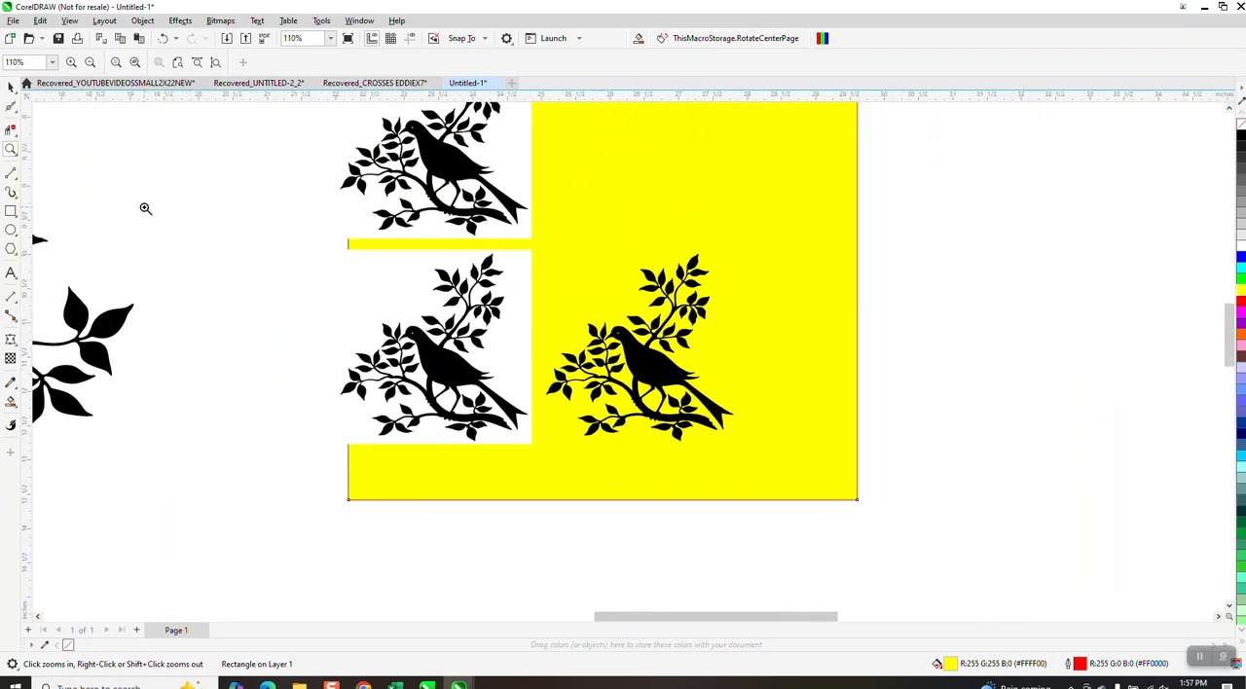
click(12, 88)
click(12, 88)
click(636, 176)
key(Delete)
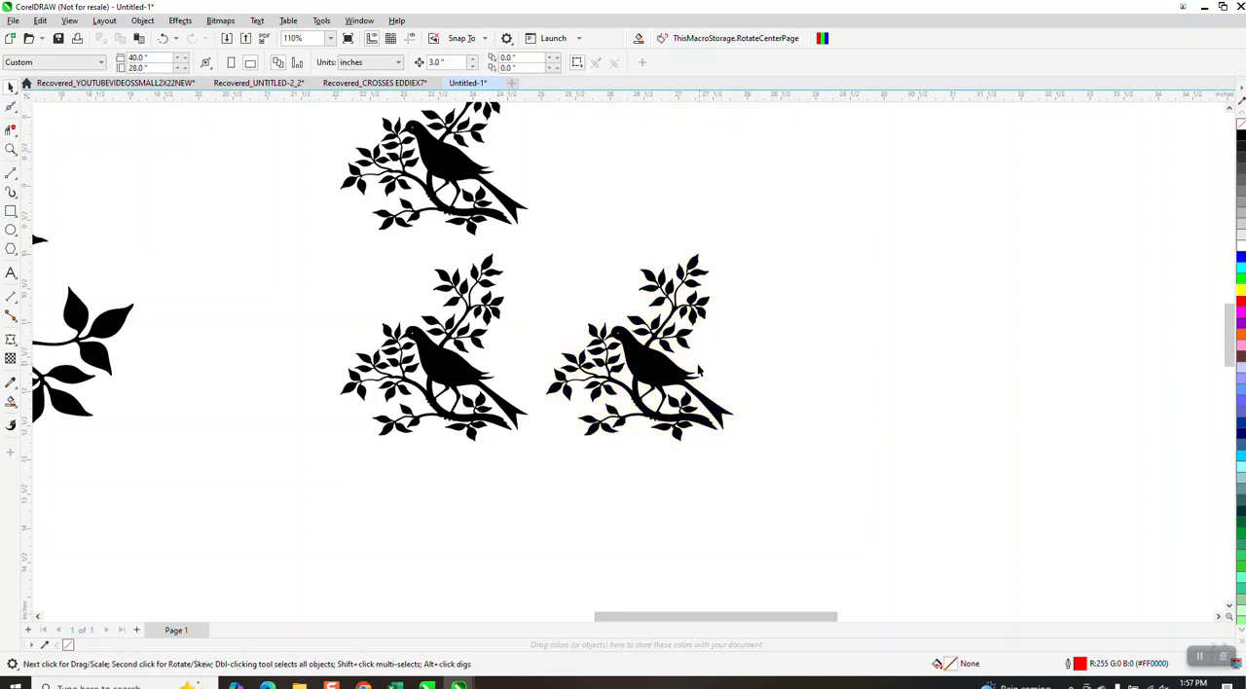
Remove the traced bird's fill and give it a black outline.
click(667, 379)
click(1240, 125)
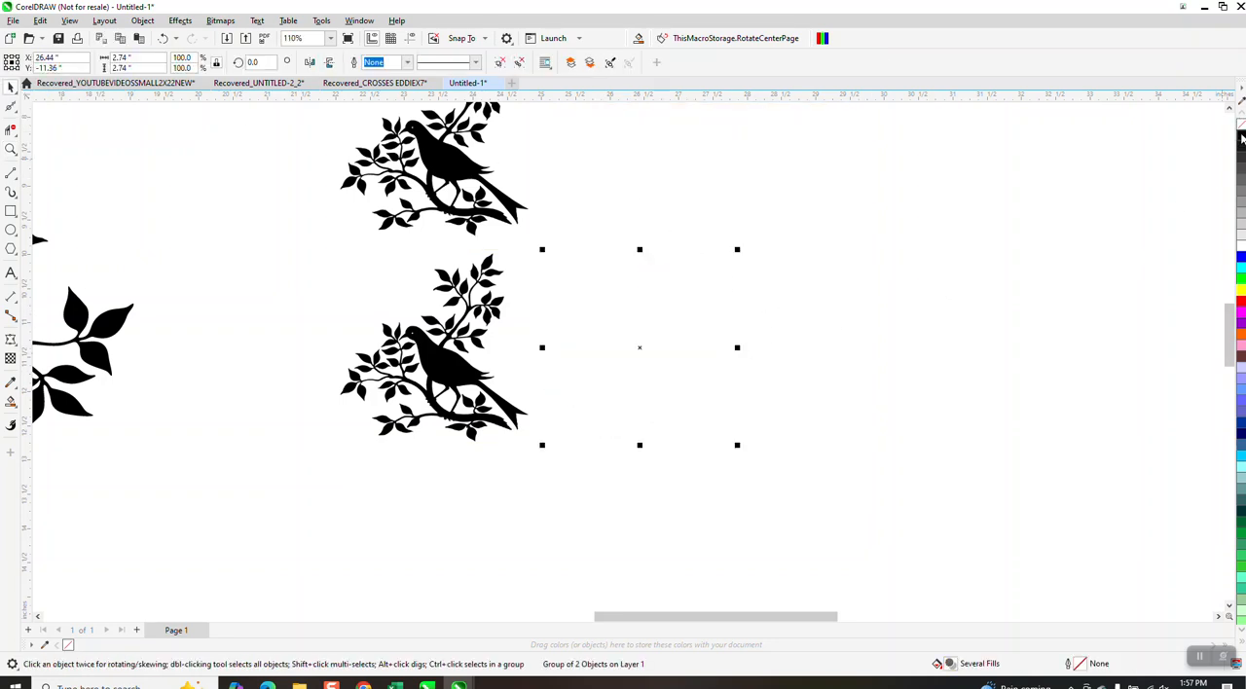
right_click(1236, 139)
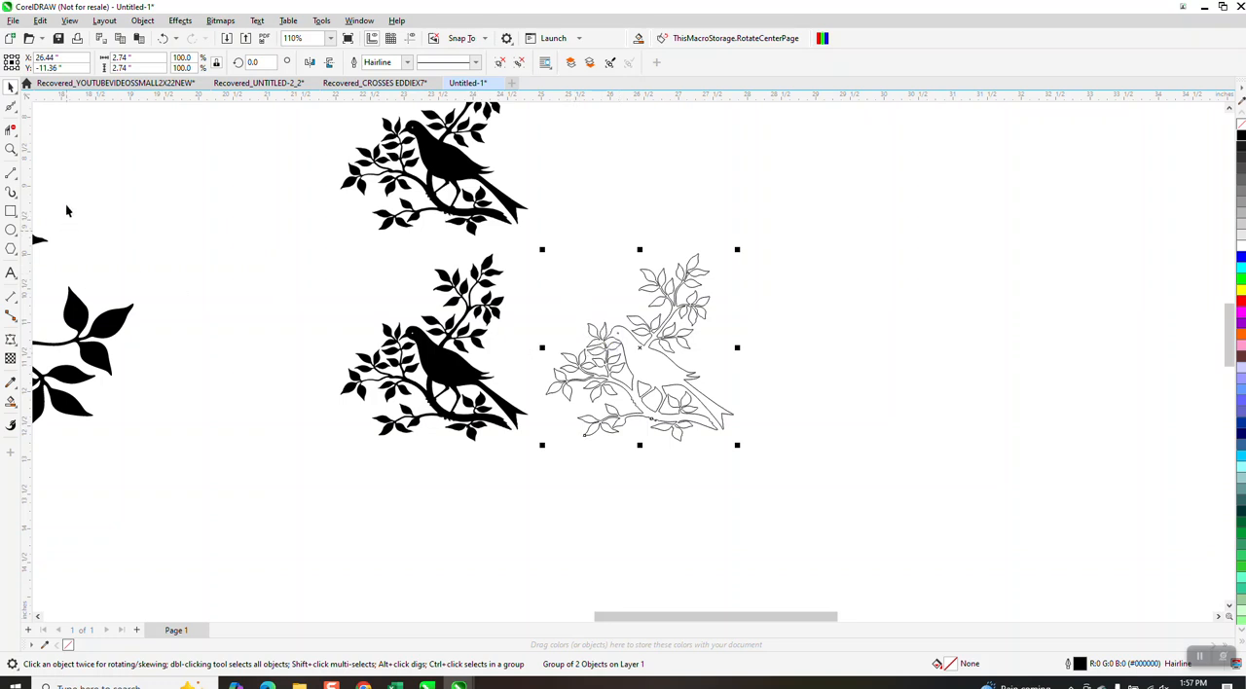
Draw two 3-point curves across the bird's body, connecting both edges of the upper branch to the lower branch.
click(11, 149)
click(802, 476)
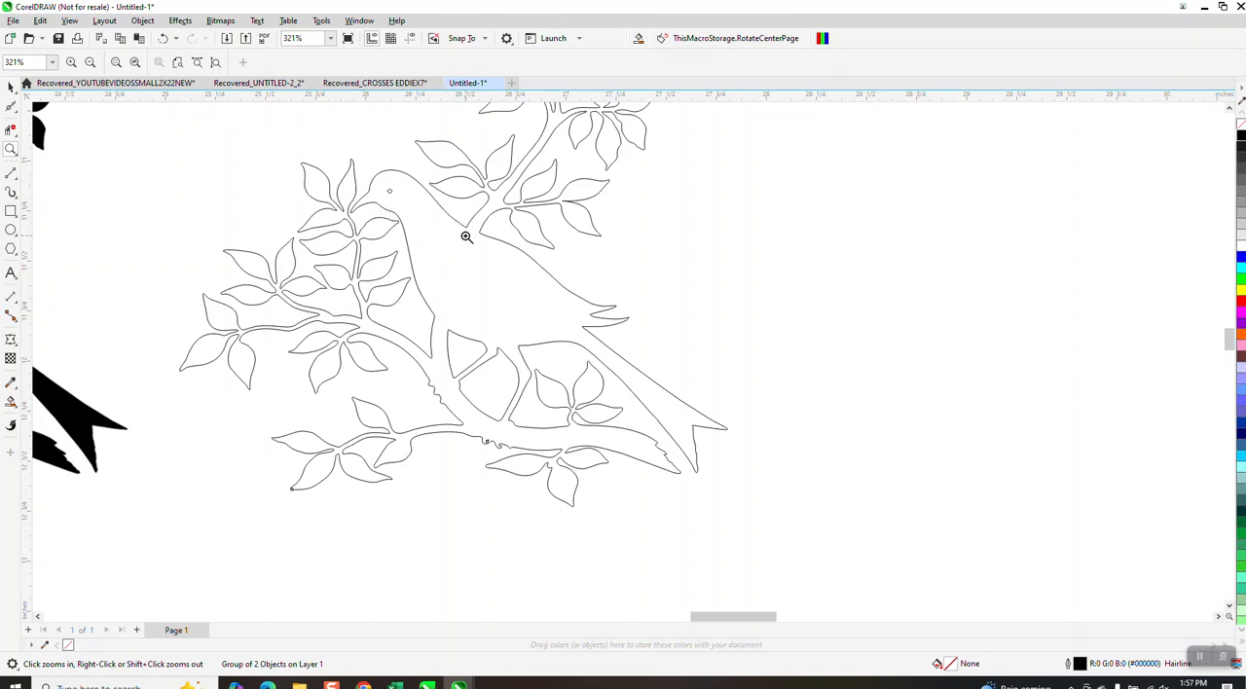
click(10, 172)
click(16, 180)
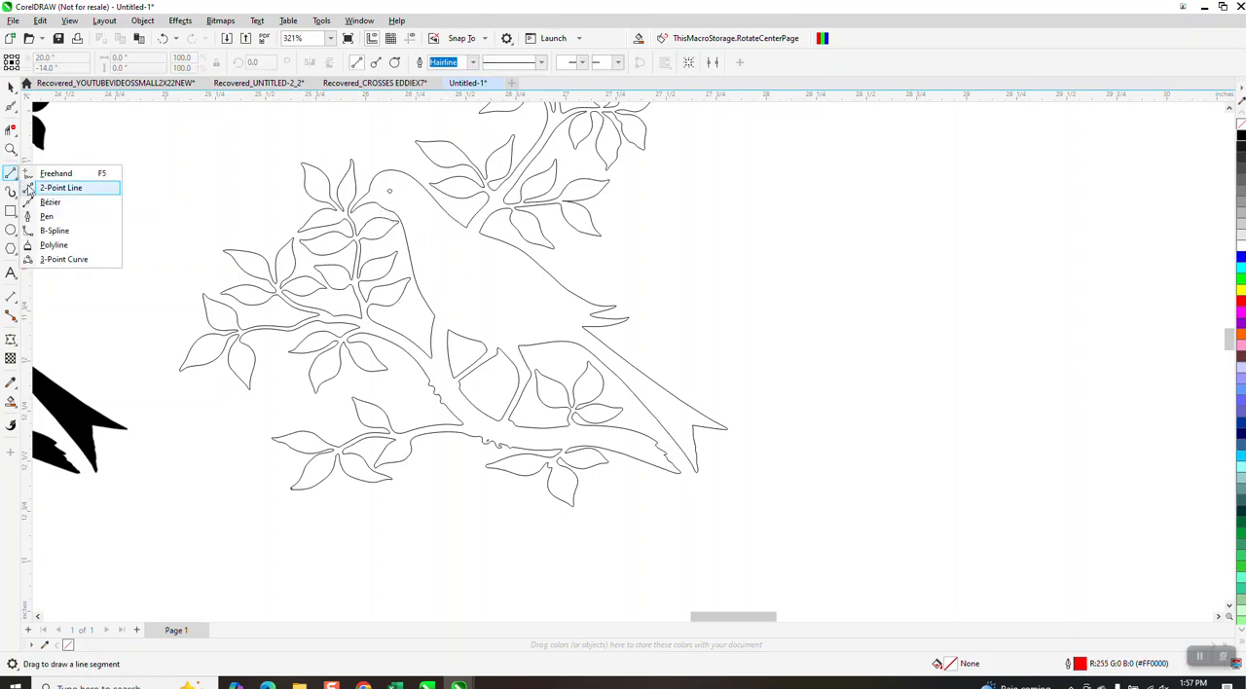
click(46, 261)
drag(468, 227, 437, 315)
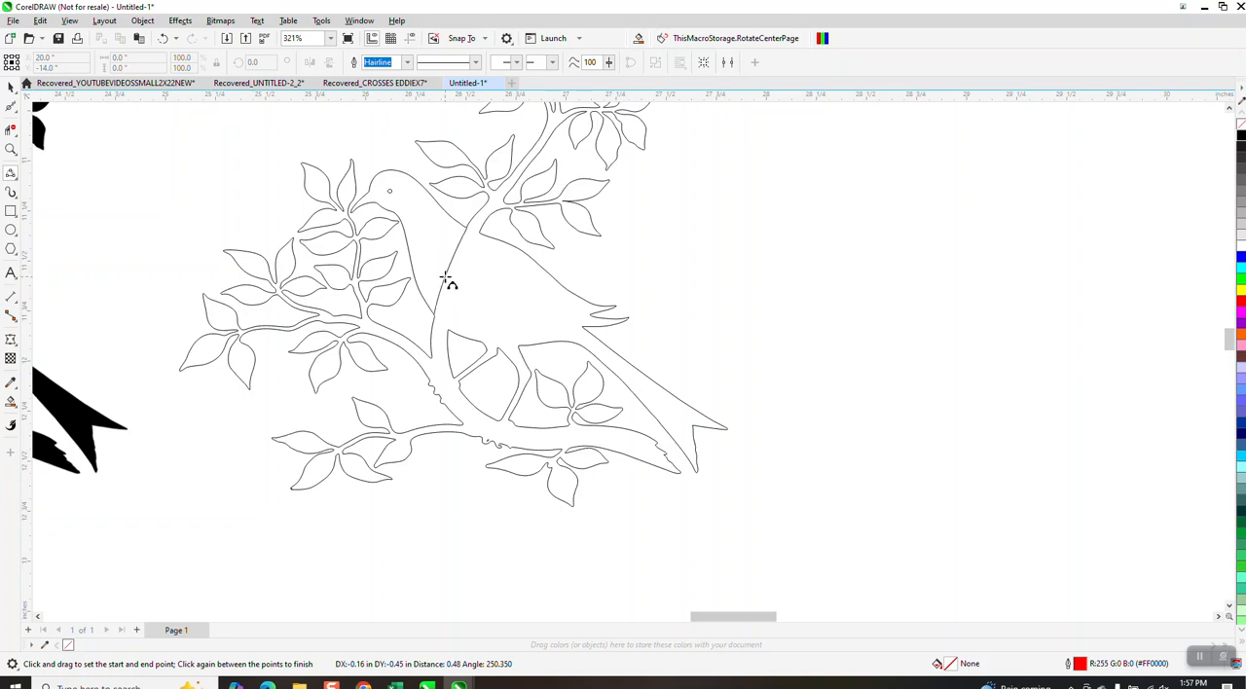
click(456, 273)
drag(478, 230, 448, 327)
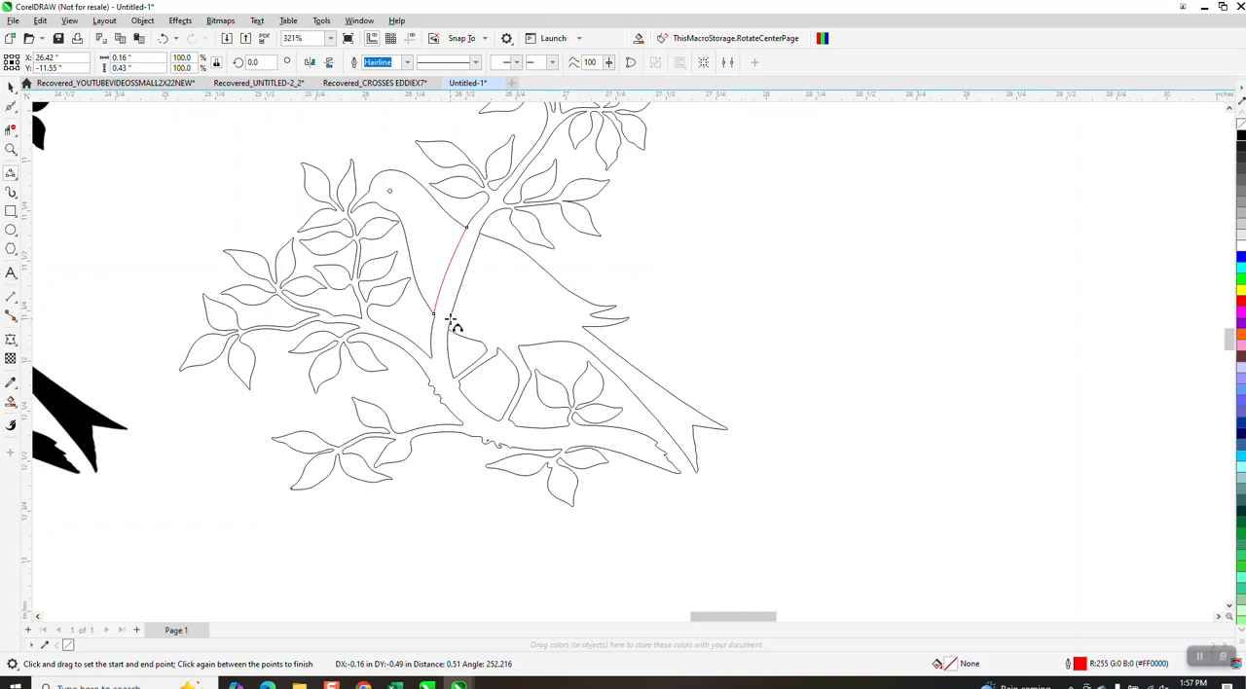
click(450, 321)
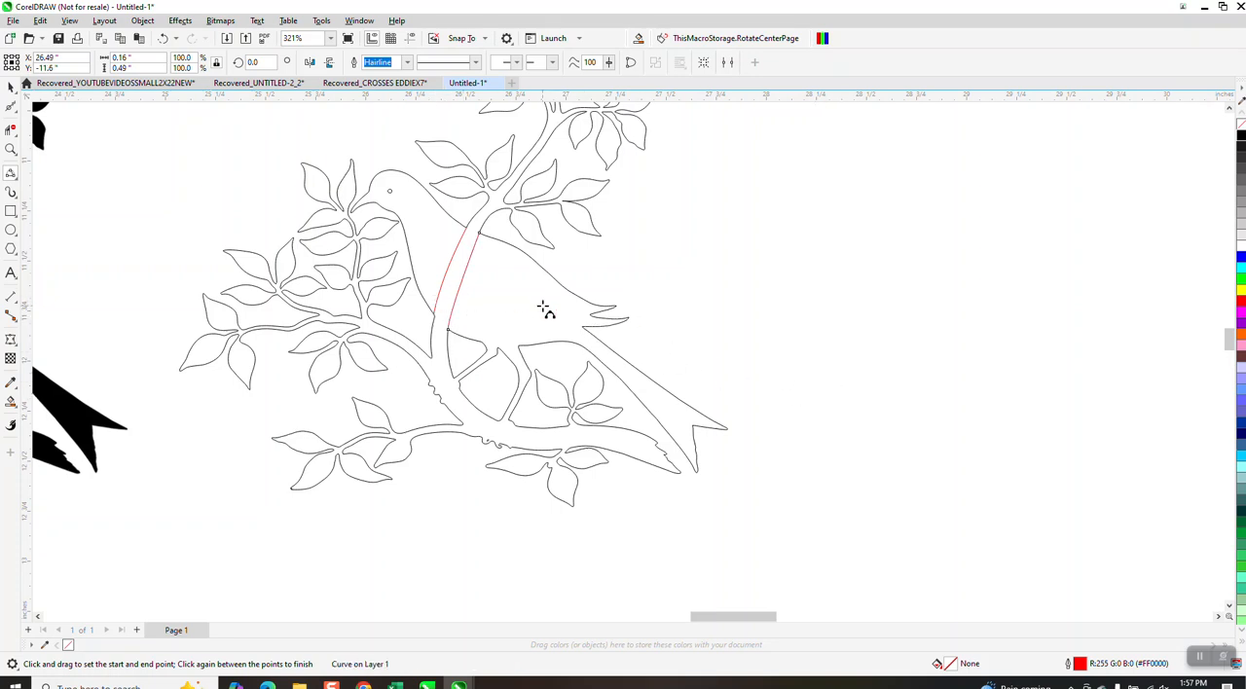
Try Virtual Segment Delete on the bird's head and neck outline, and undo the deletion.
click(11, 130)
click(429, 208)
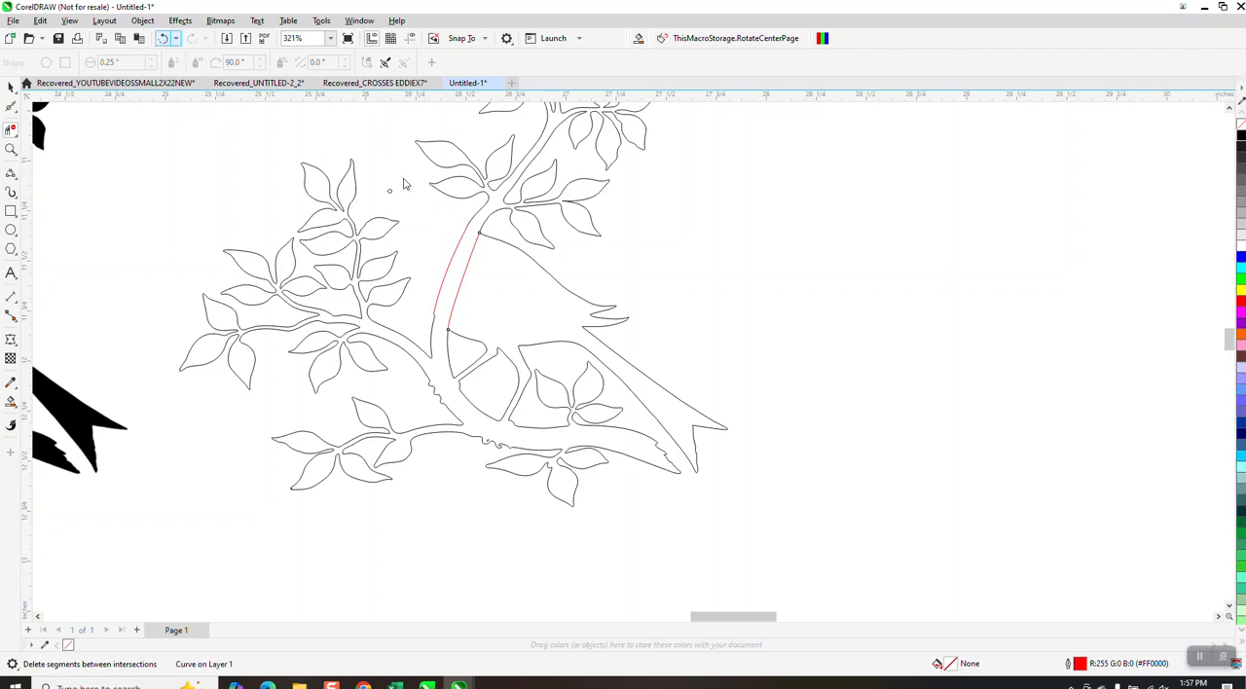
click(176, 38)
click(167, 57)
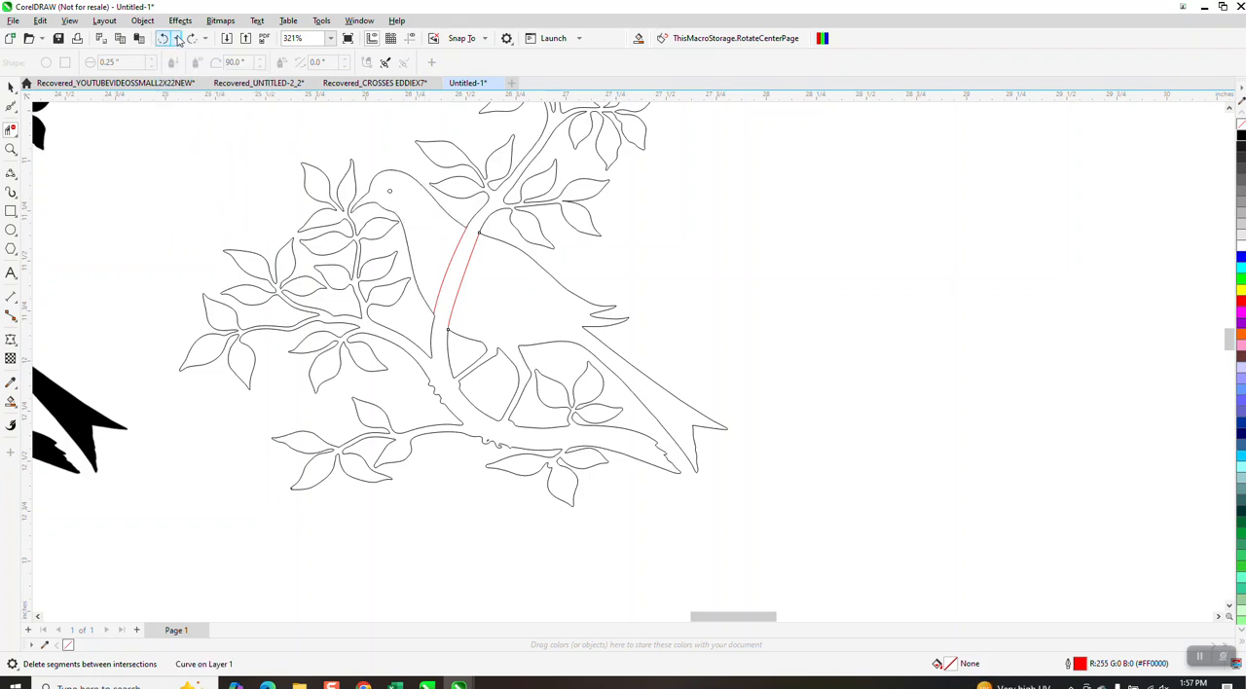
Draw two short 3-point curves along the branch edge, bridging the gaps where the bird's legs meet the branch.
click(10, 149)
drag(412, 350, 532, 445)
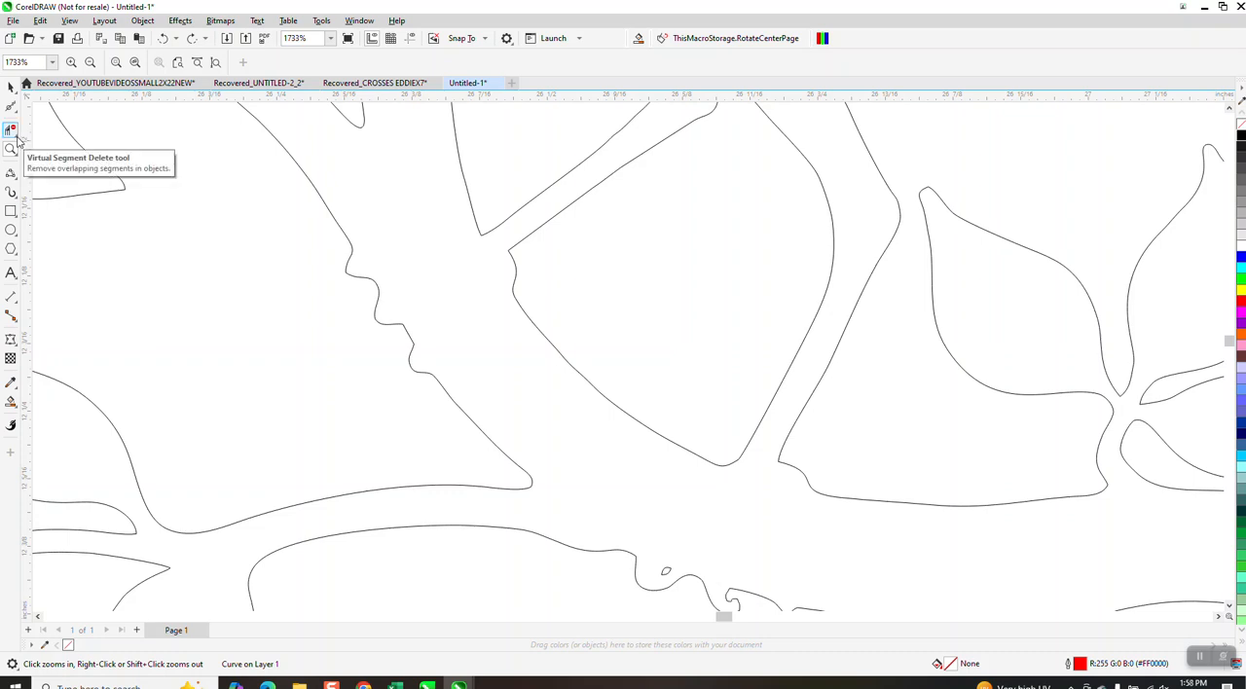
click(10, 173)
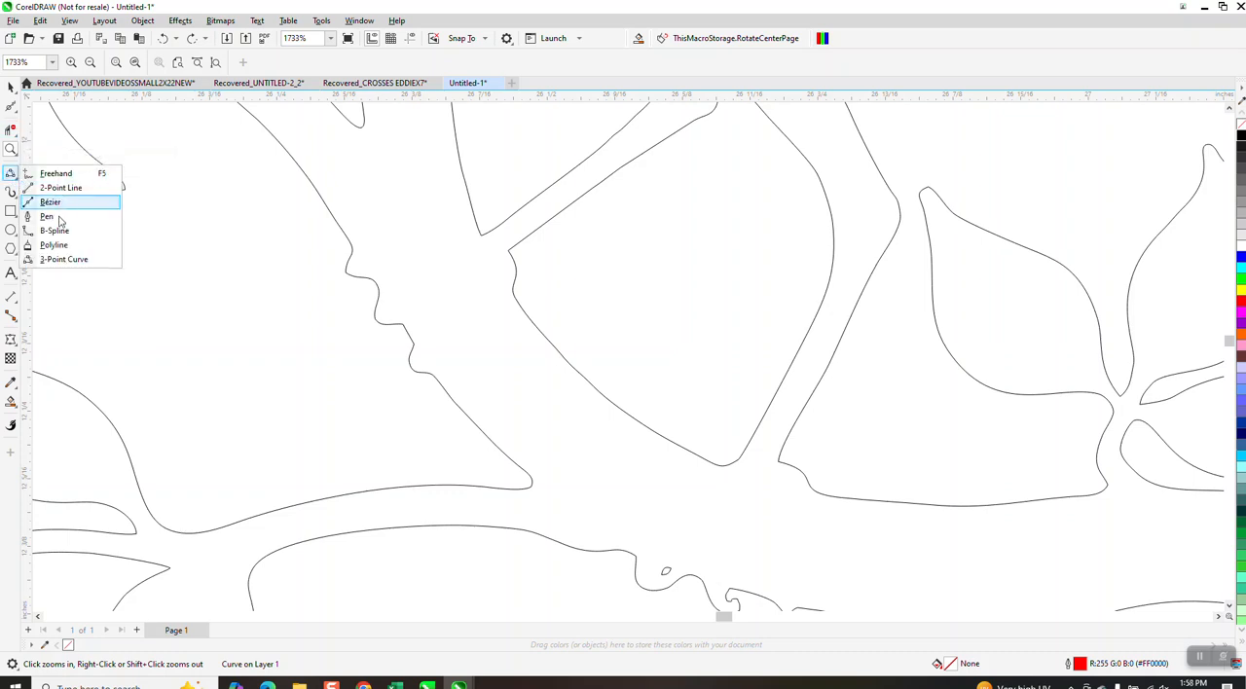
click(60, 258)
drag(483, 237, 514, 297)
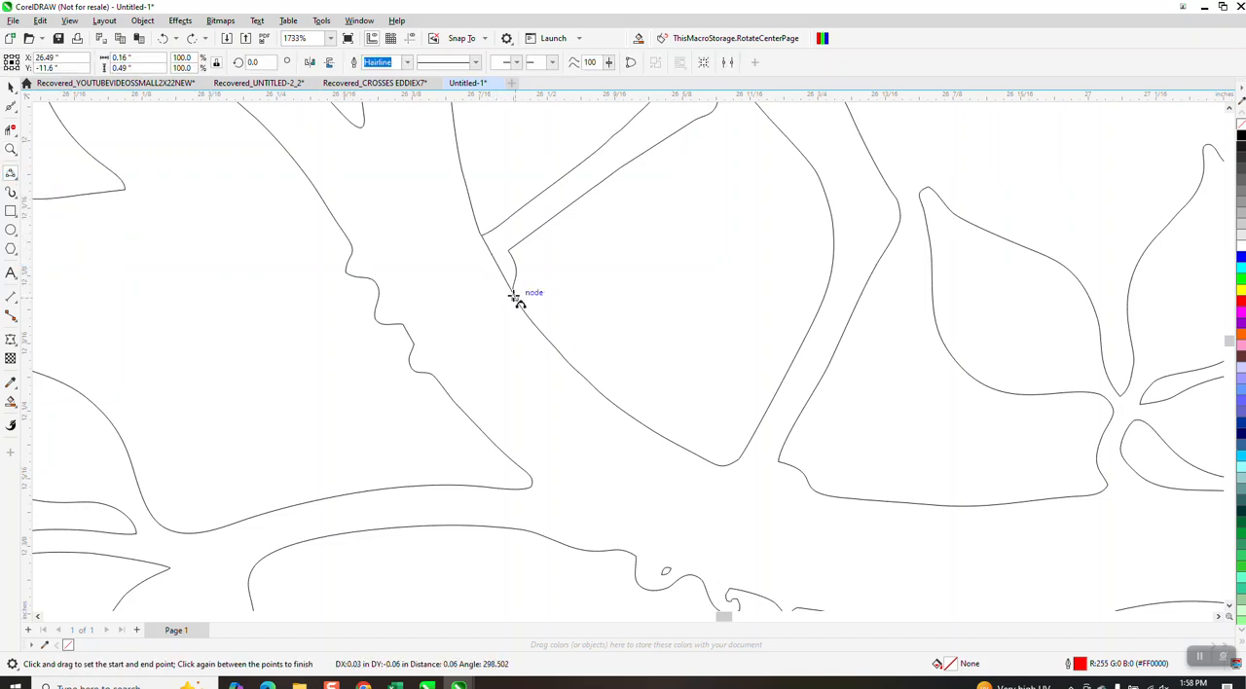
click(501, 276)
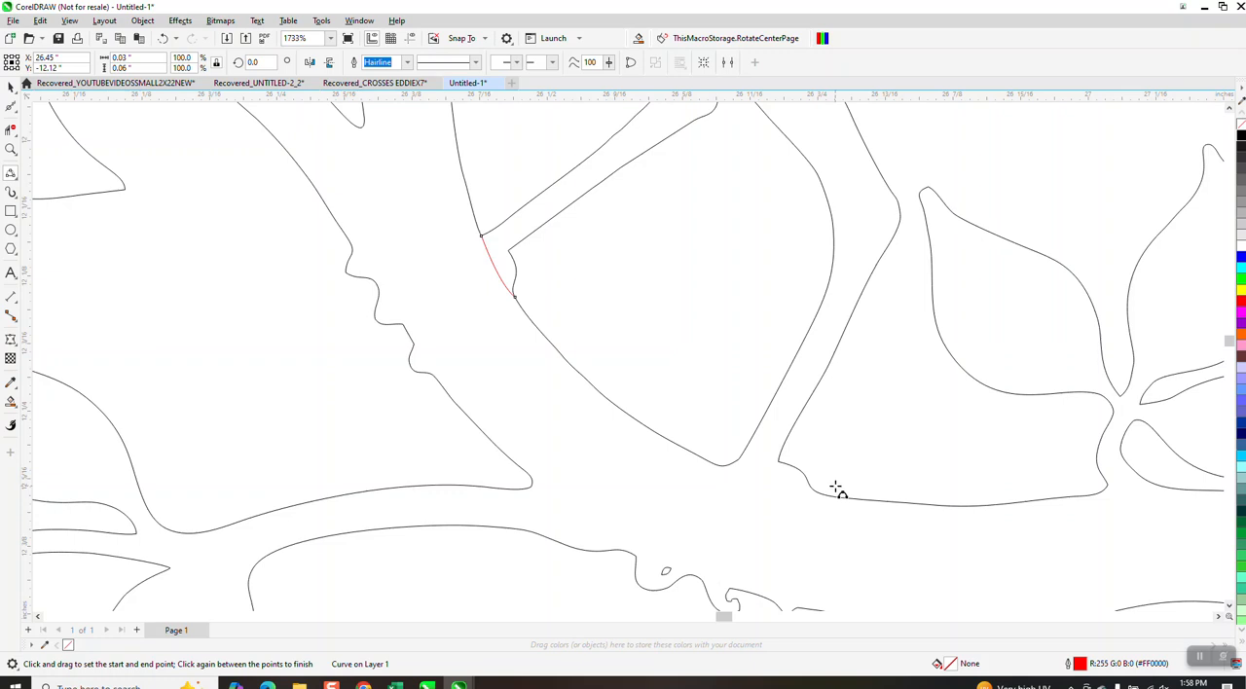
drag(829, 499, 729, 473)
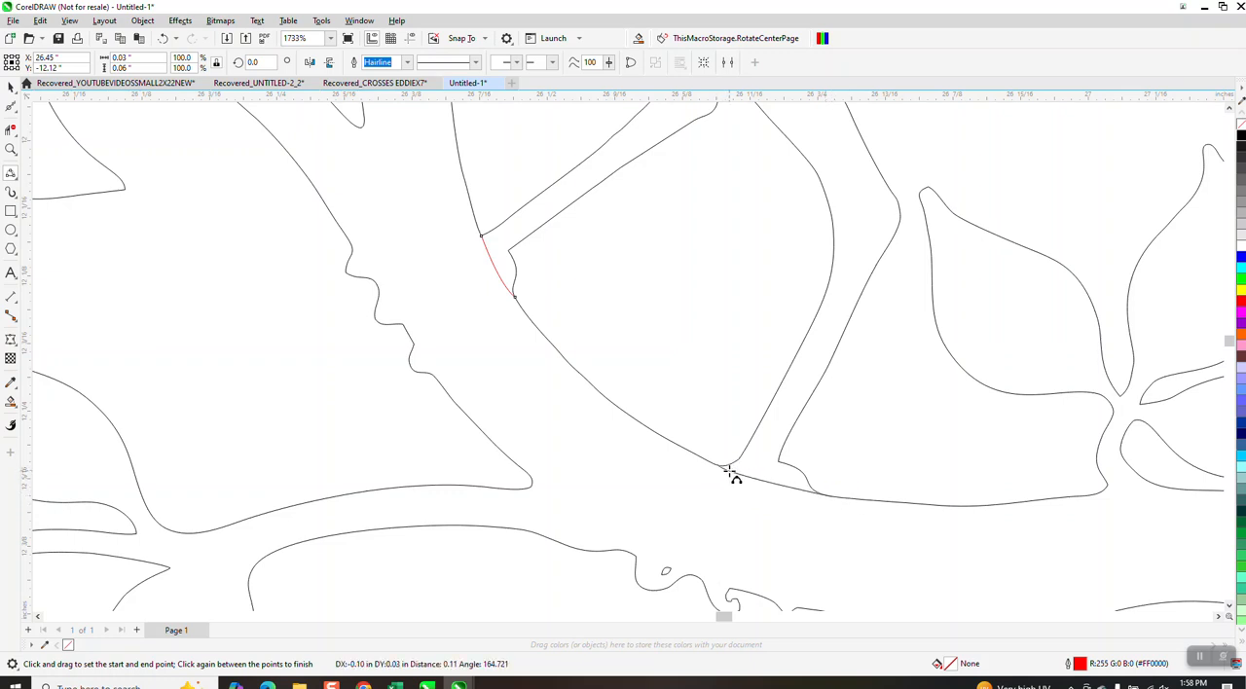
click(750, 462)
Try to select the bumpy branch outline with the Shape tool for node editing.
scroll(484, 397, down, 1)
scroll(483, 397, down, 1)
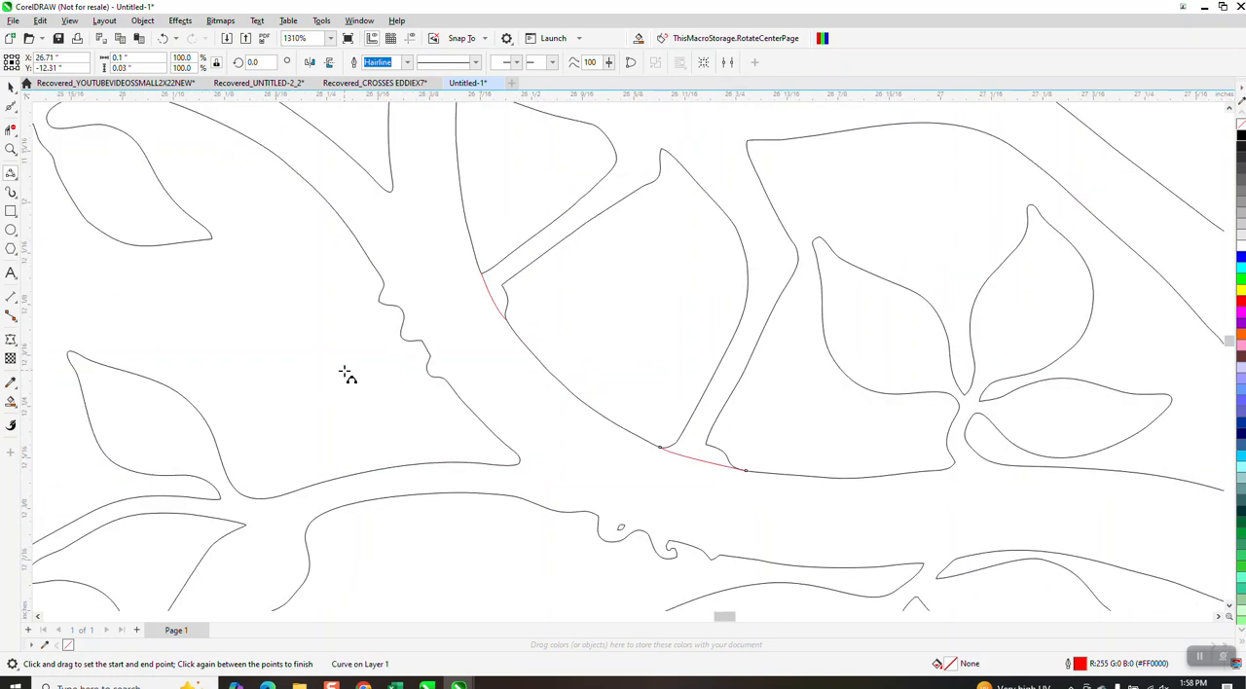
click(16, 115)
click(44, 105)
click(389, 312)
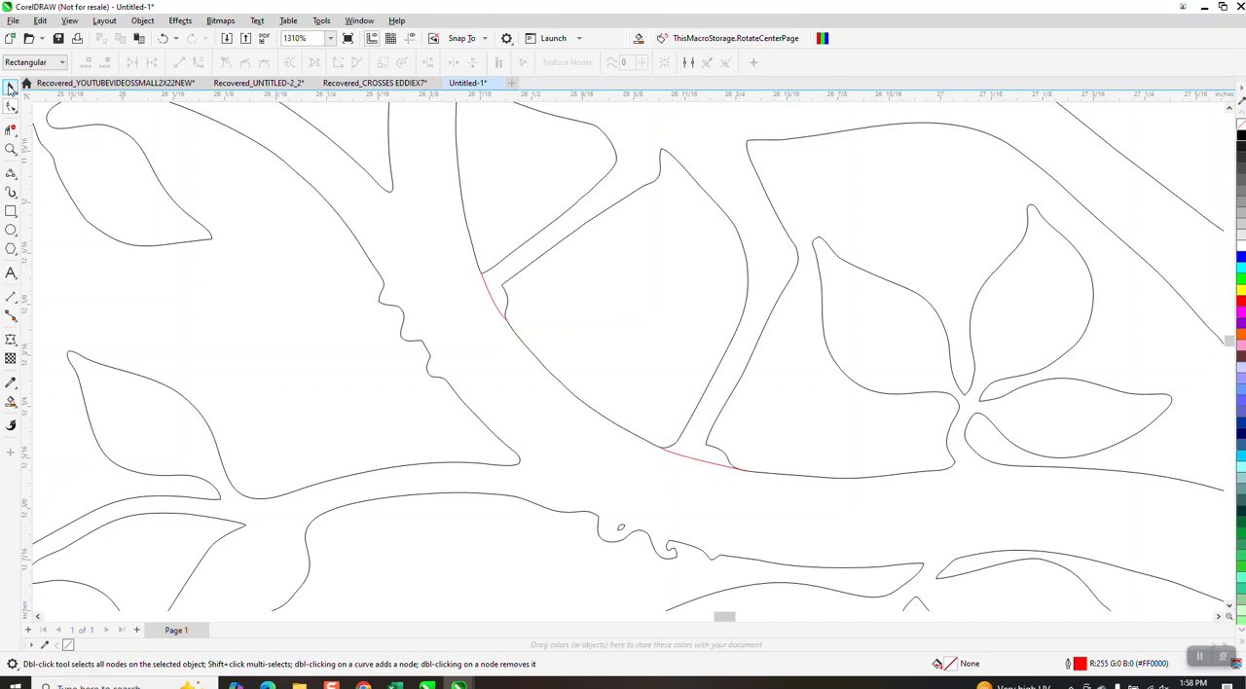
Select the traced bird-and-branch outline and ungroup it.
click(10, 88)
click(410, 346)
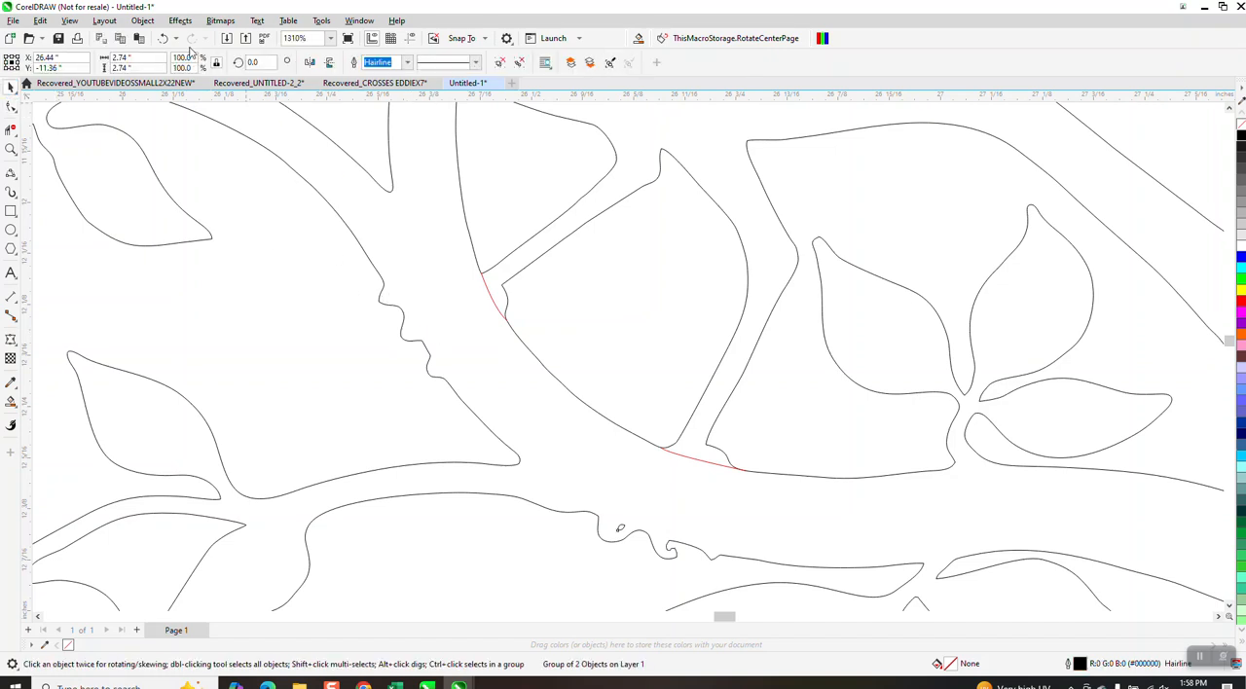
click(142, 20)
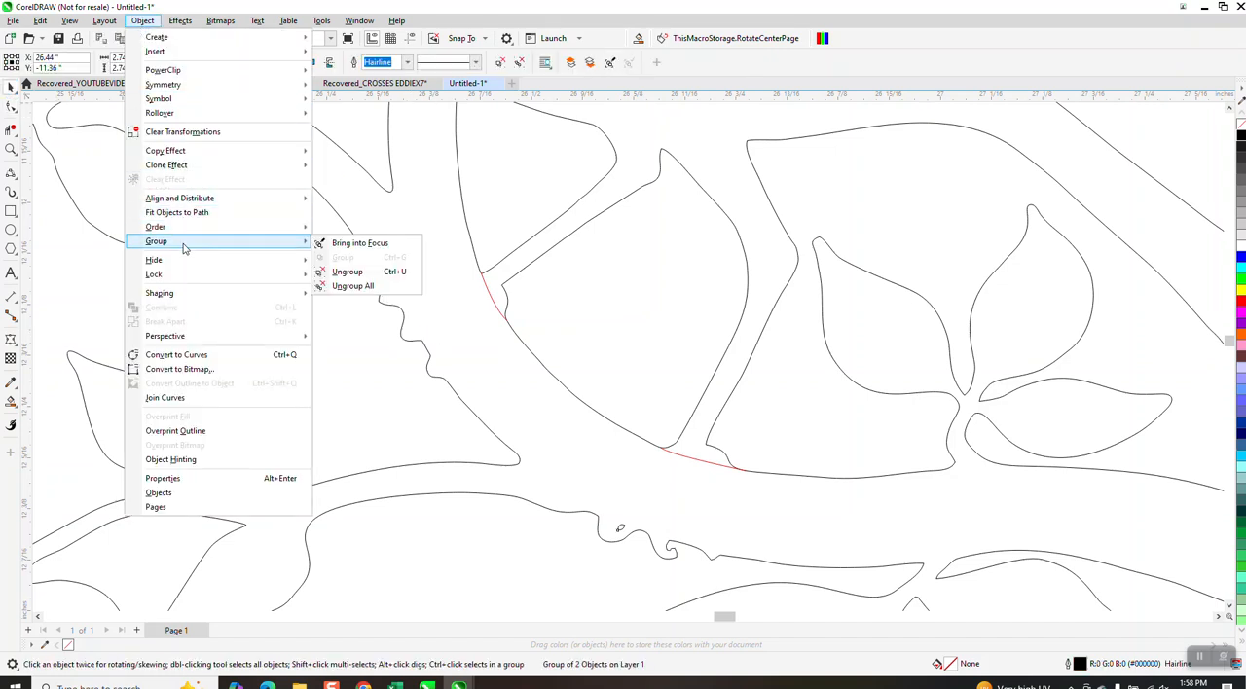
click(341, 270)
Delete the bumpy foot nodes along the outer edge of the main branch and the underside of the lower branch.
key(F10)
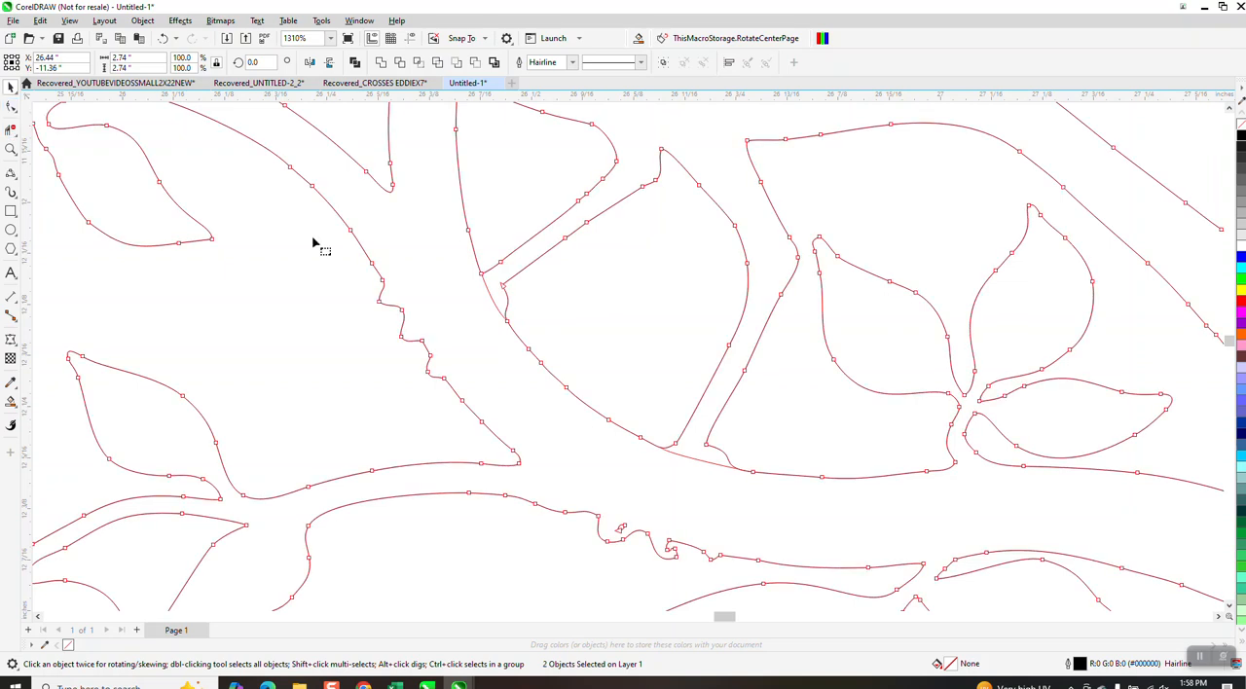
drag(359, 285, 461, 395)
key(Delete)
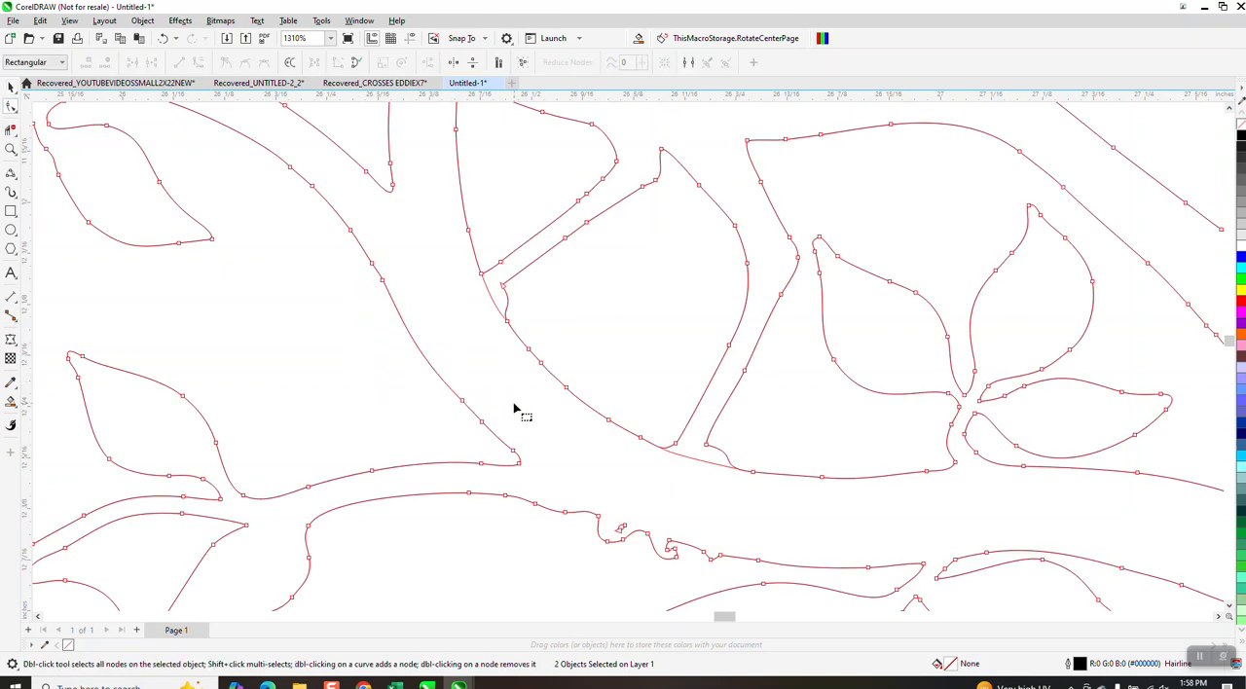
drag(393, 250, 358, 308)
key(Delete)
mouse_move(578, 494)
mouse_down()
mouse_move(710, 579)
mouse_move(734, 585)
mouse_move(728, 576)
mouse_up()
key(Delete)
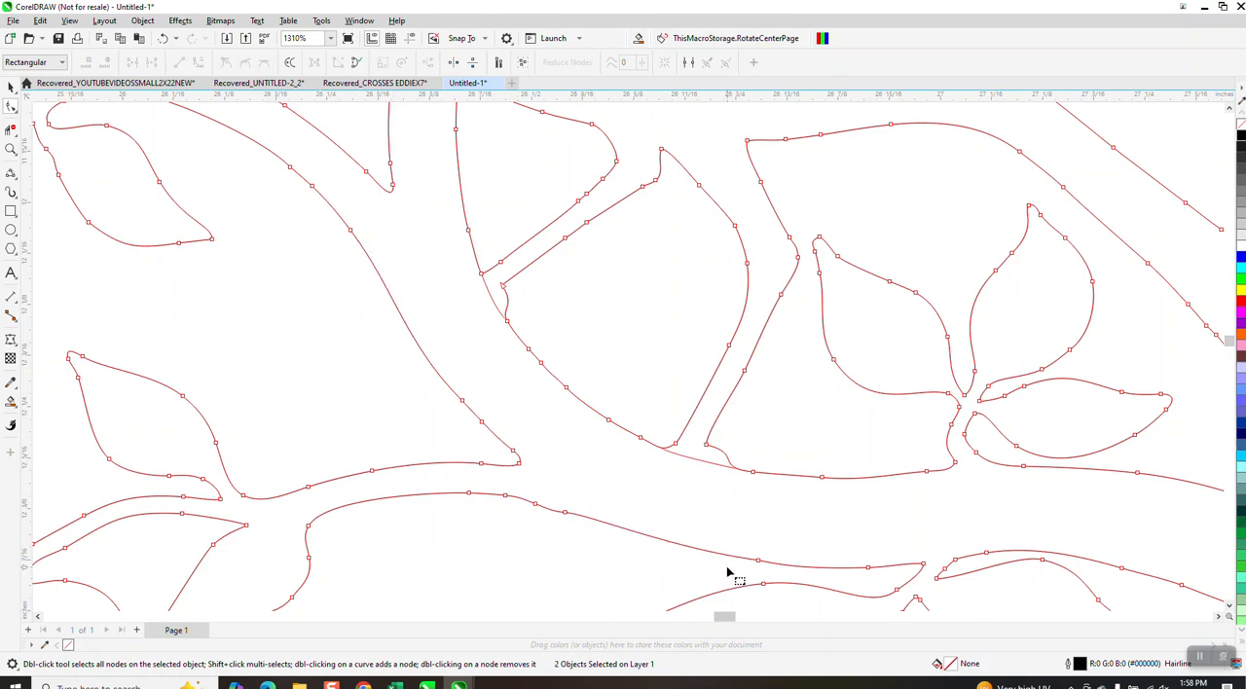
Smart Fill the enclosed branch region in black without an outline, and nudge the new shape 3 inches to the right.
scroll(652, 477, down, 1)
scroll(514, 334, down, 2)
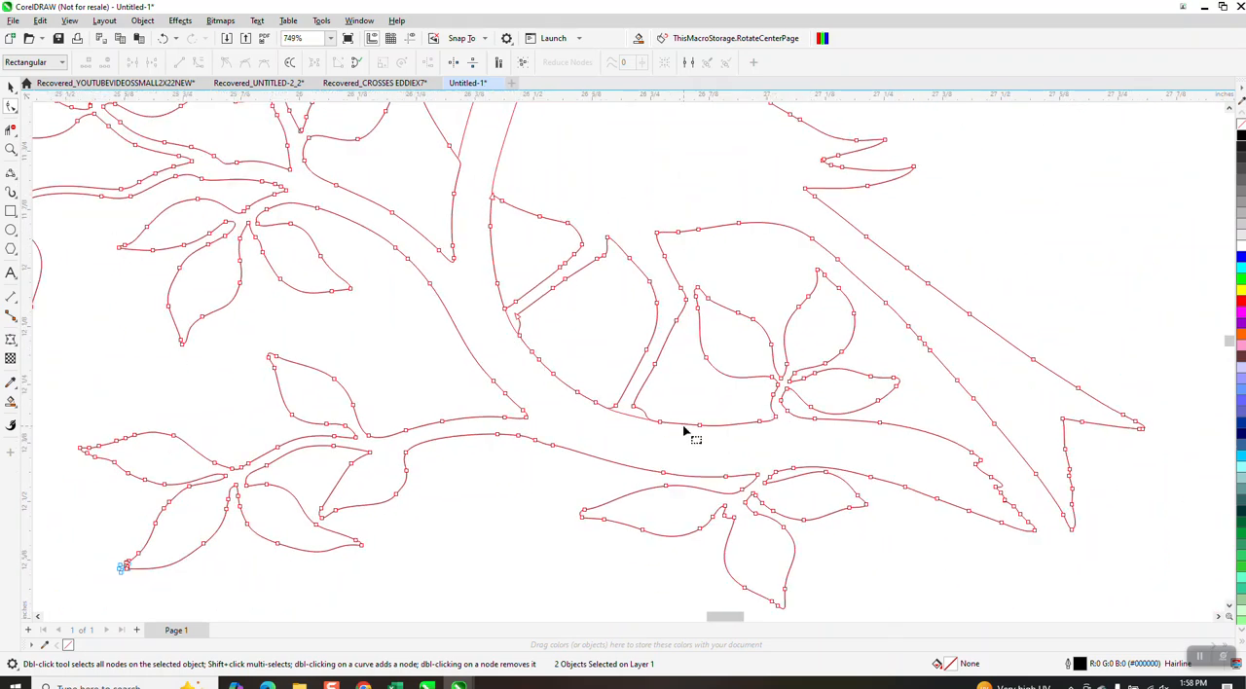
scroll(584, 394, down, 2)
scroll(584, 399, down, 4)
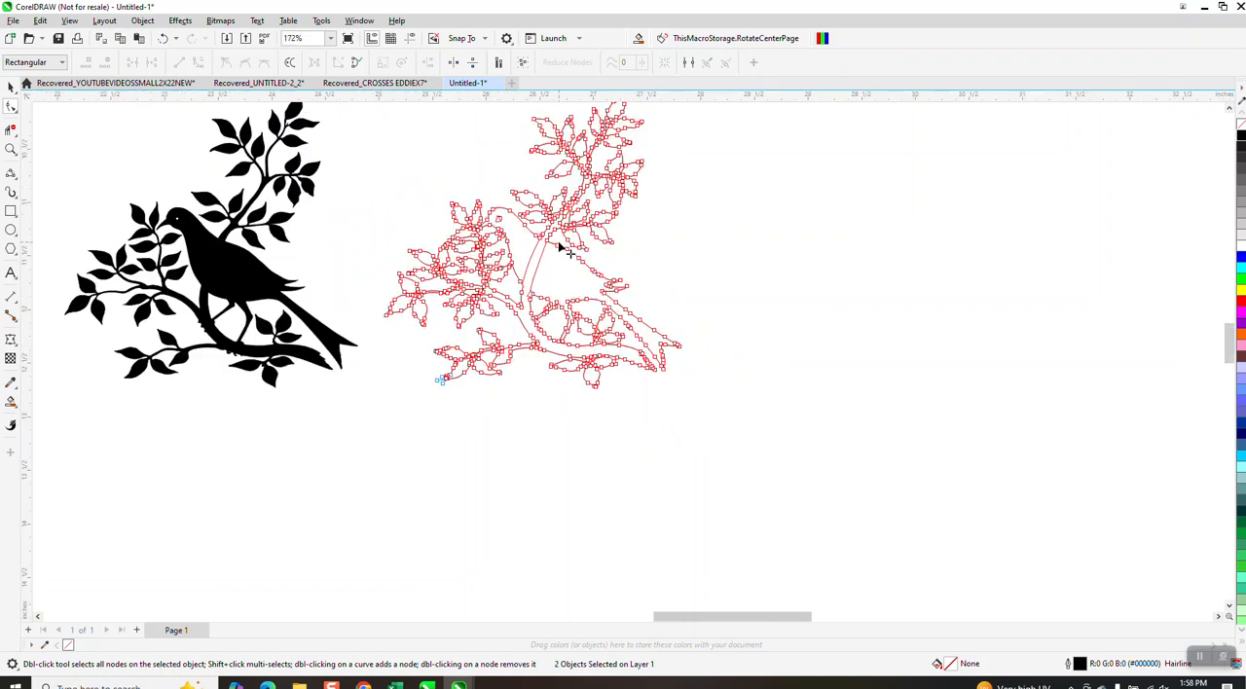
click(11, 400)
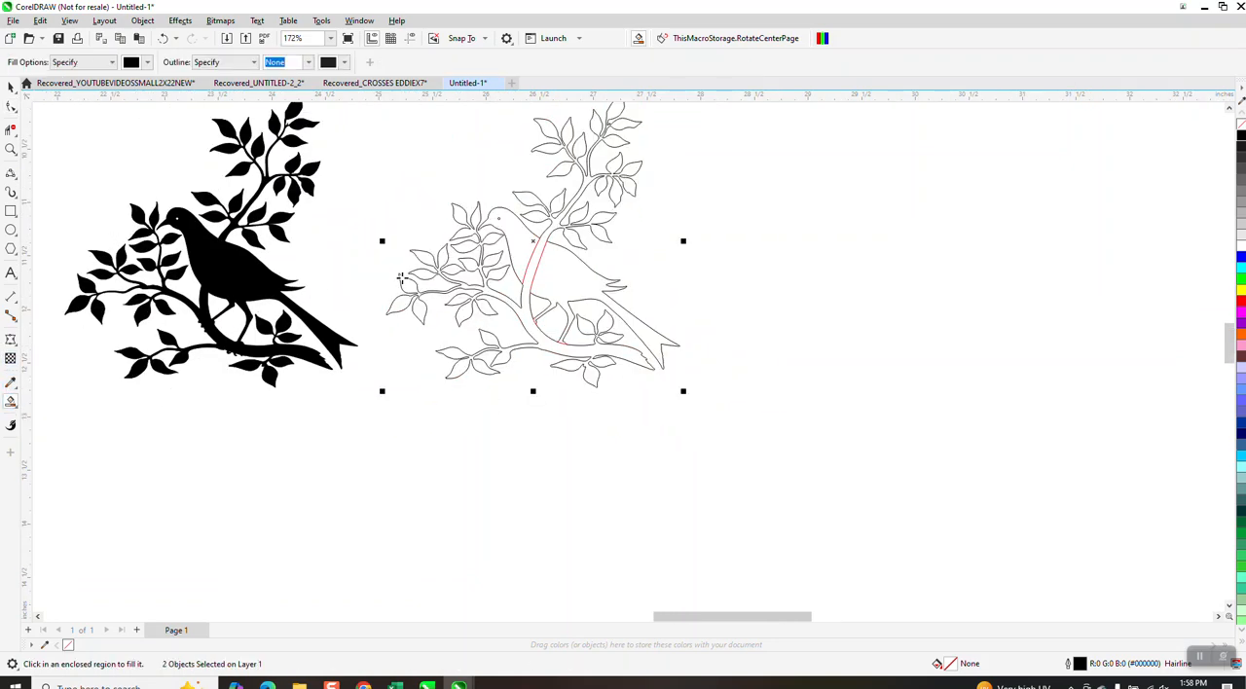
click(526, 312)
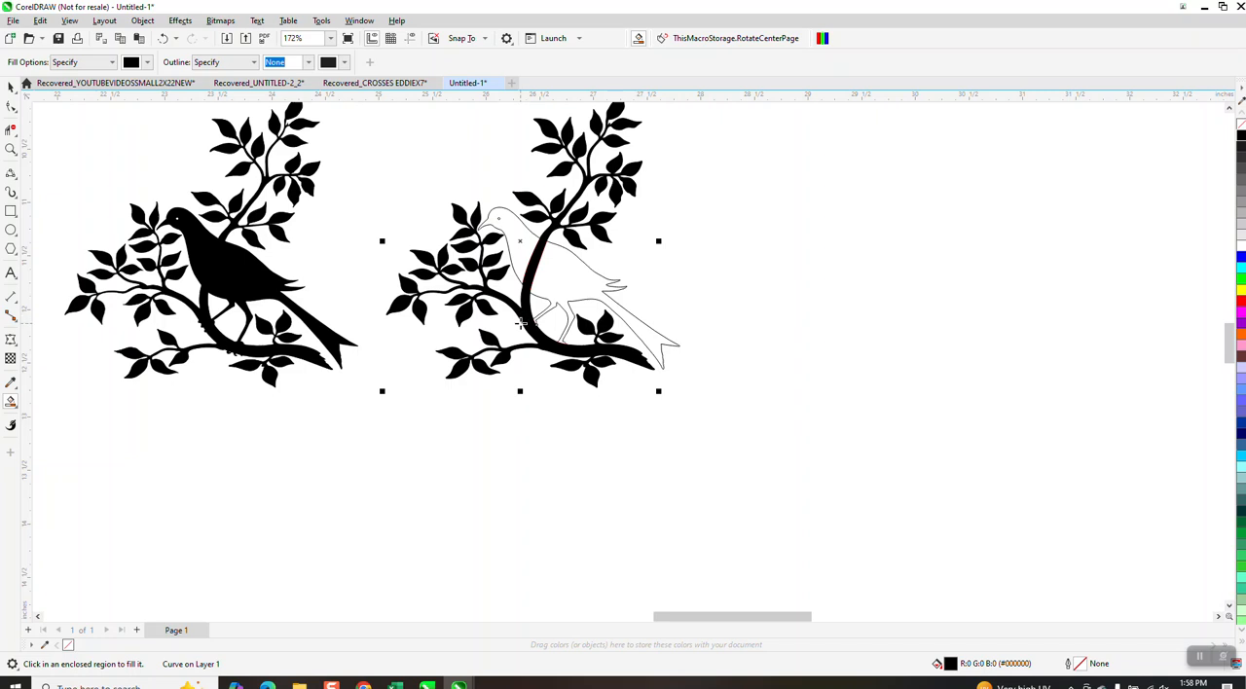
key(Right)
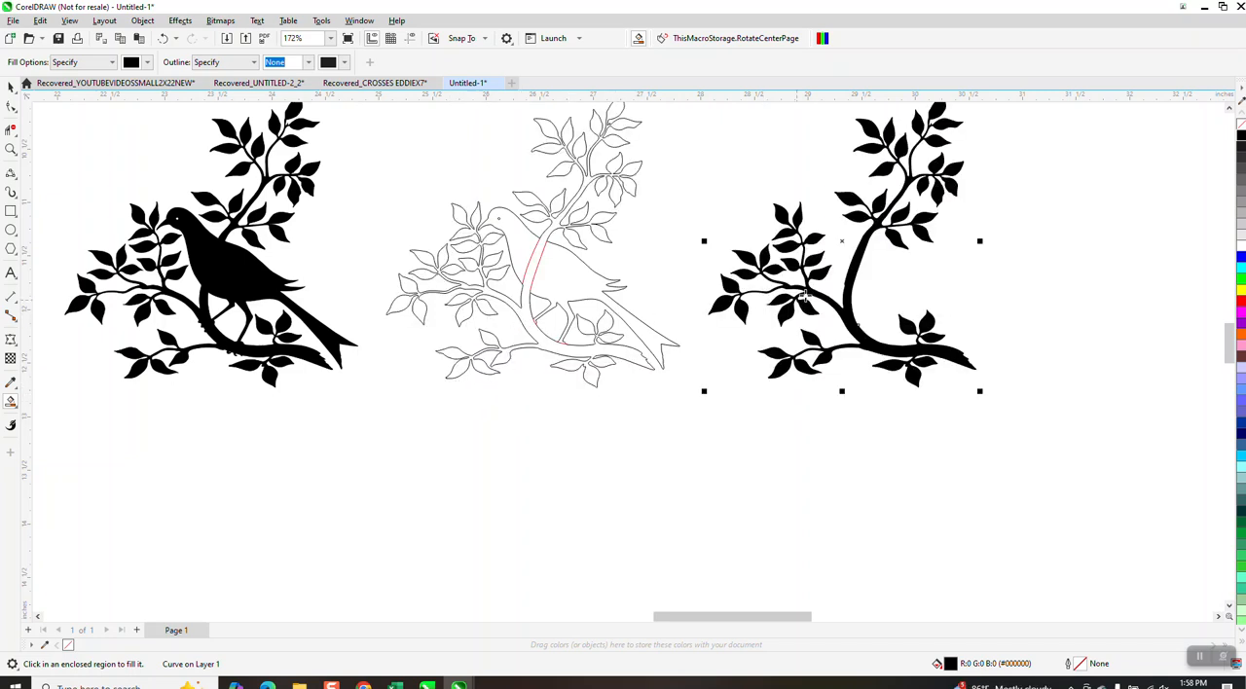
Remove the fill from the new branch shape and give it a black hairline outline.
click(11, 148)
drag(806, 270, 860, 316)
scroll(787, 352, down, 6)
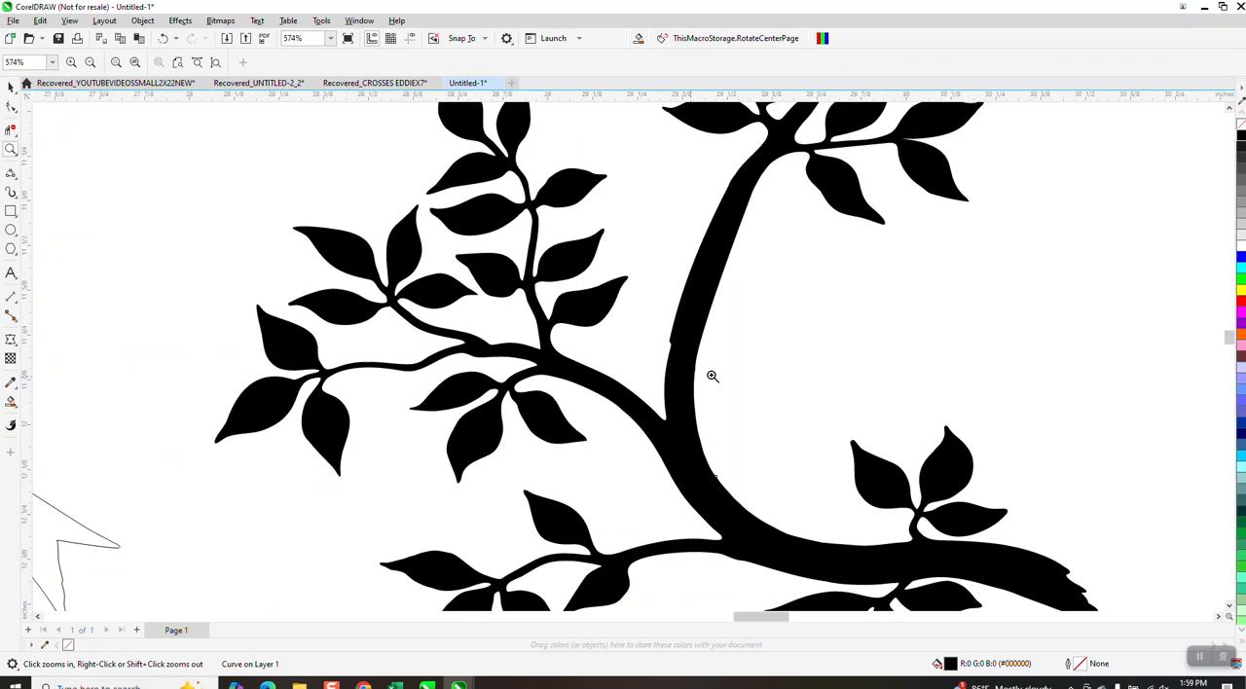
drag(169, 345, 193, 375)
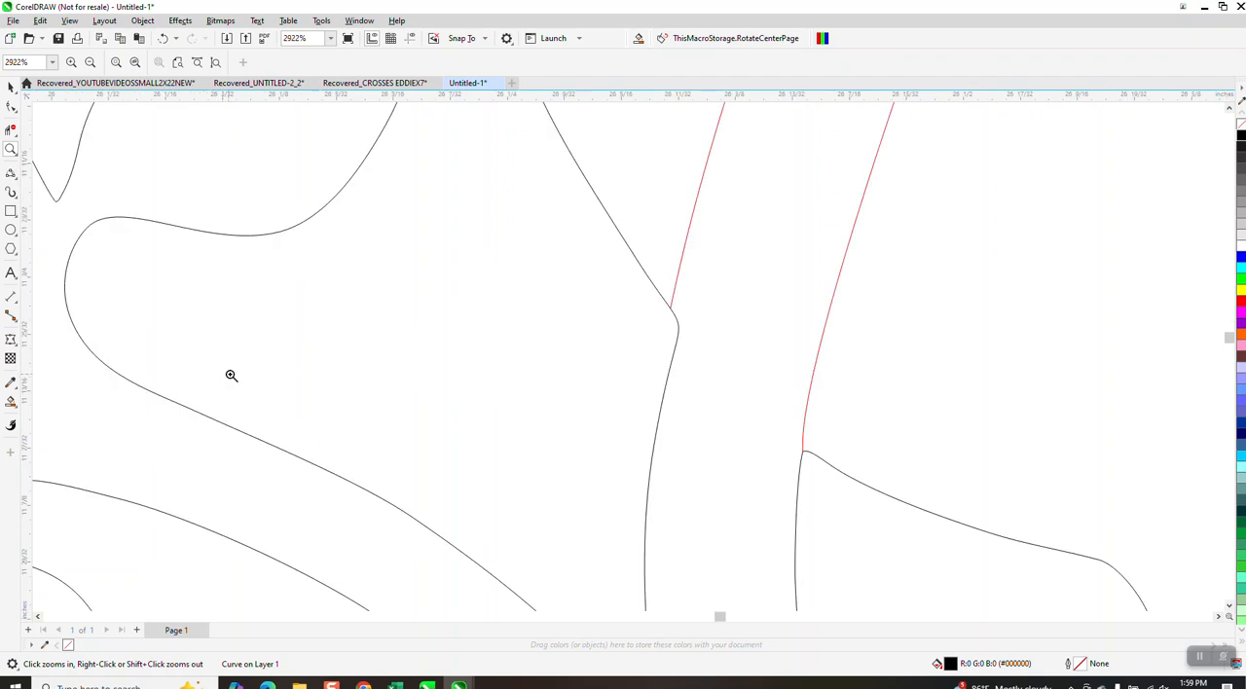
scroll(670, 316, down, 7)
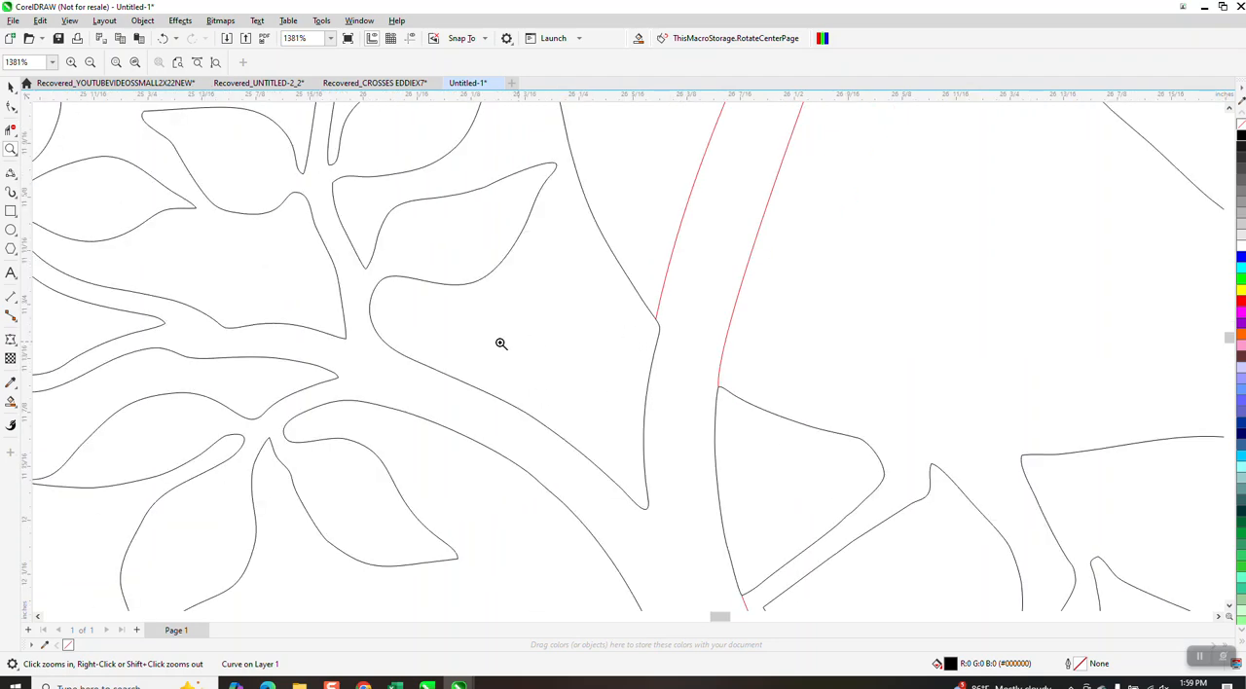
click(11, 87)
click(681, 239)
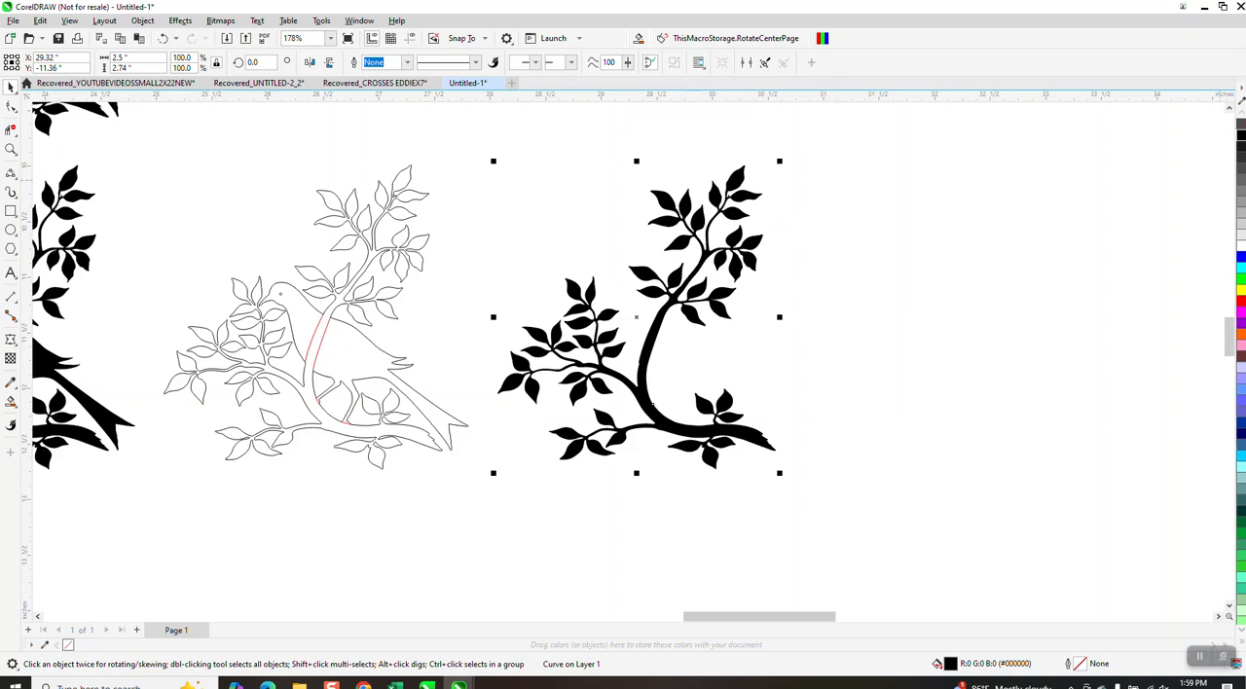
click(1241, 126)
right_click(1240, 137)
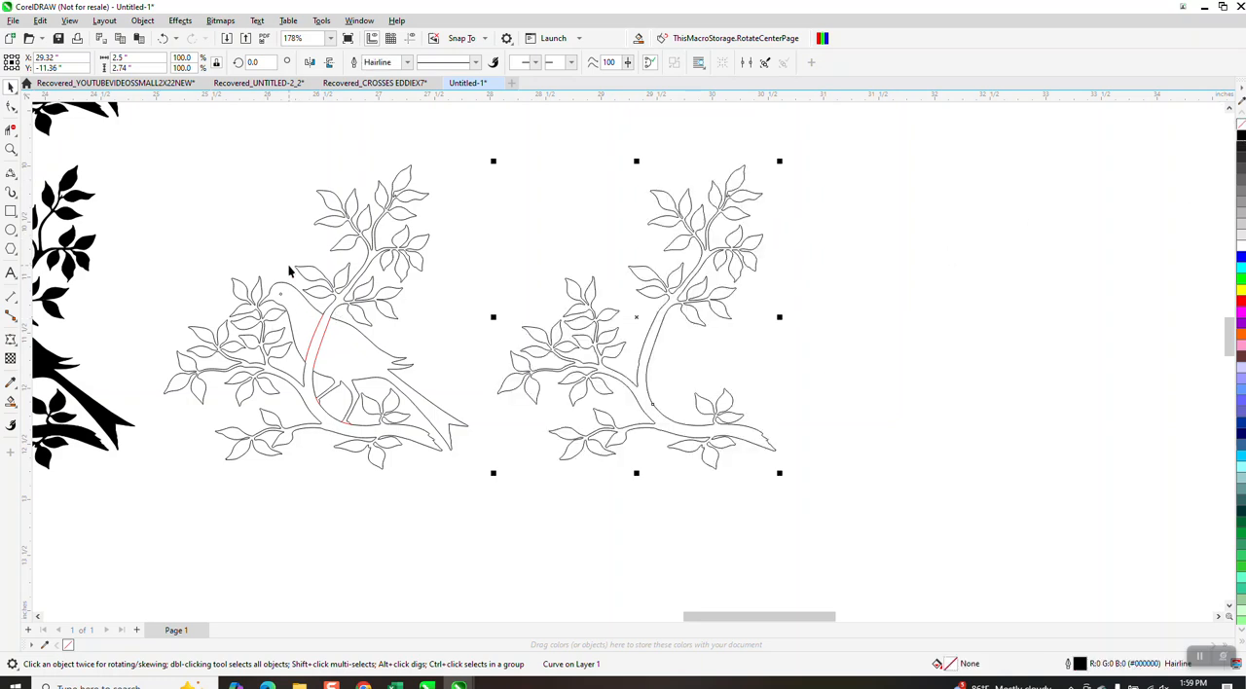
Delete the original traced bird-and-branch outline together with the red bridging curves.
click(324, 304)
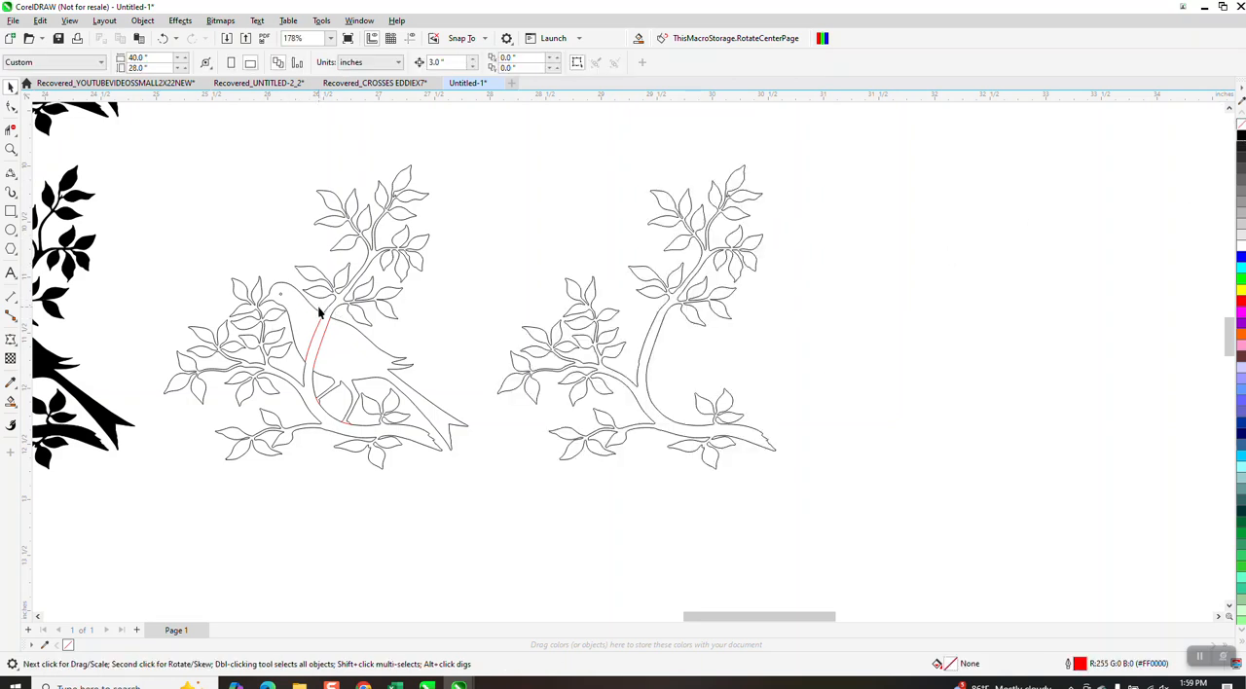
click(341, 309)
key(Delete)
drag(397, 489, 442, 509)
key(Delete)
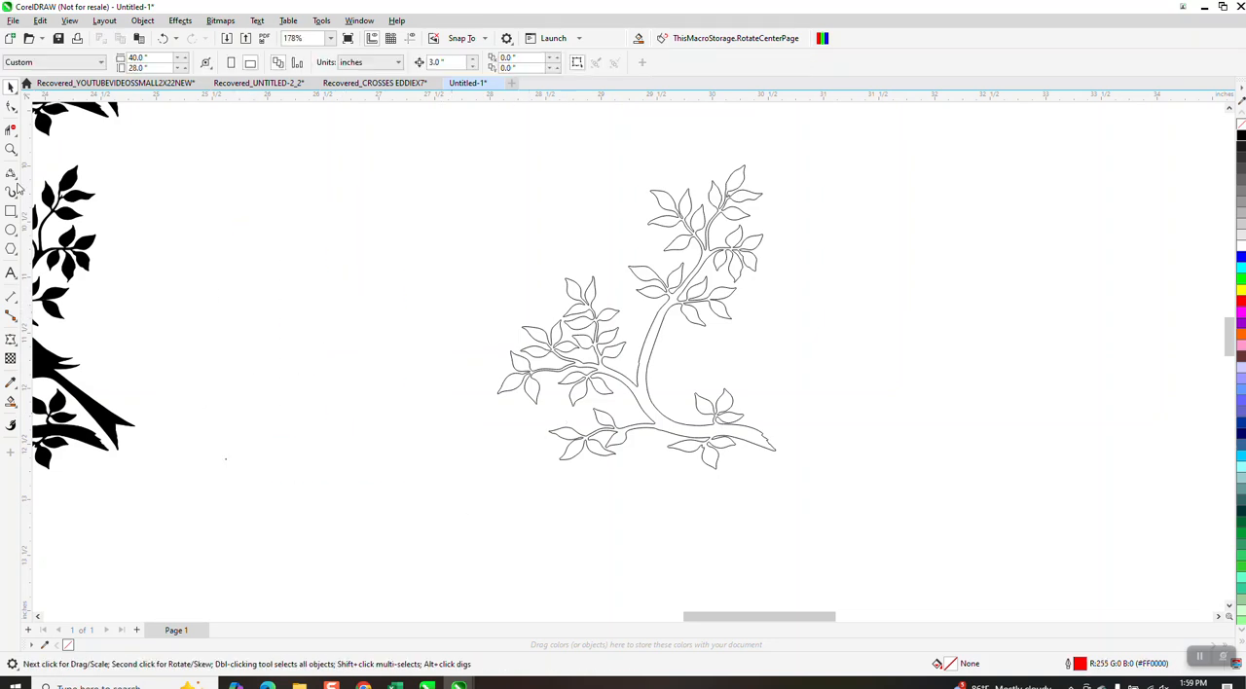
Smooth the small kink on the outer edge of the upright branch by removing its nodes with the Shape tool.
click(11, 149)
click(683, 409)
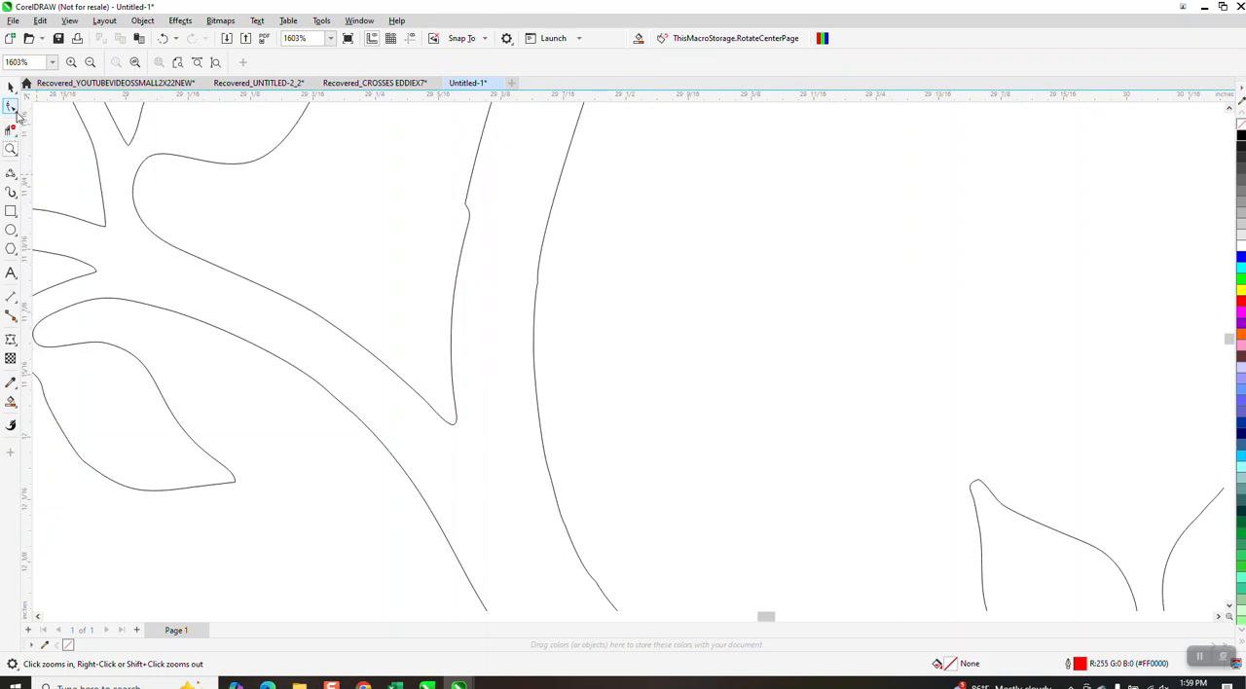
click(13, 109)
click(49, 107)
click(470, 225)
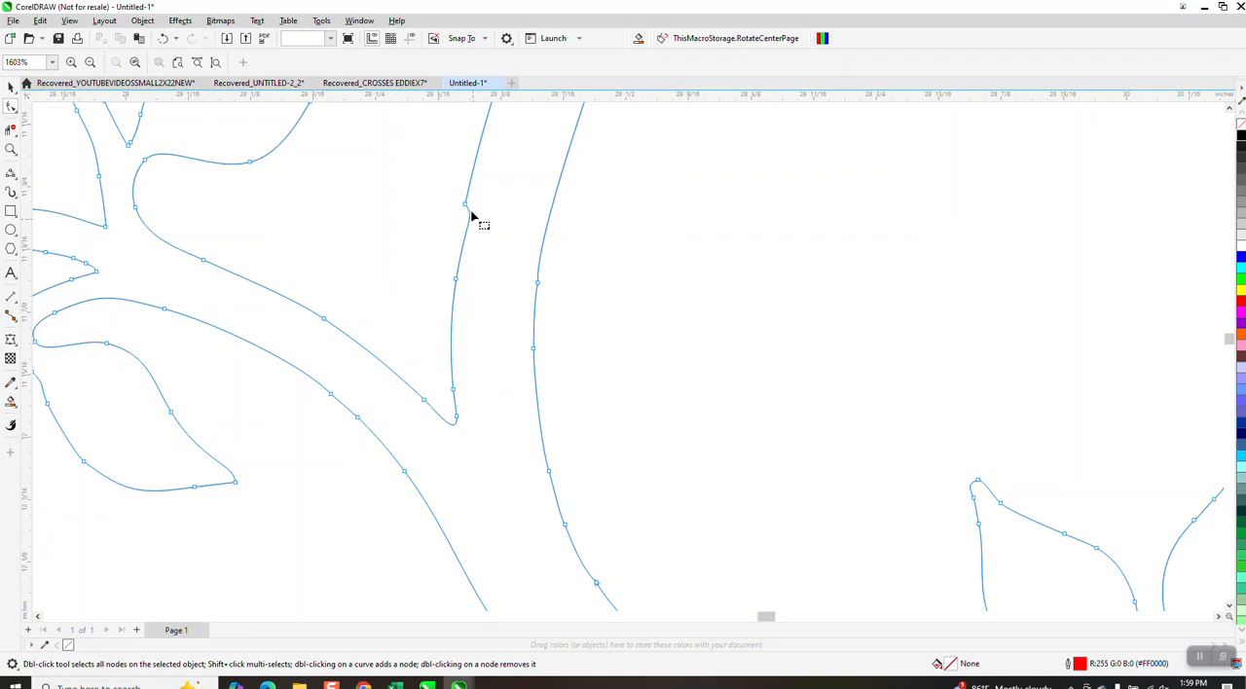
scroll(595, 381, down, 2)
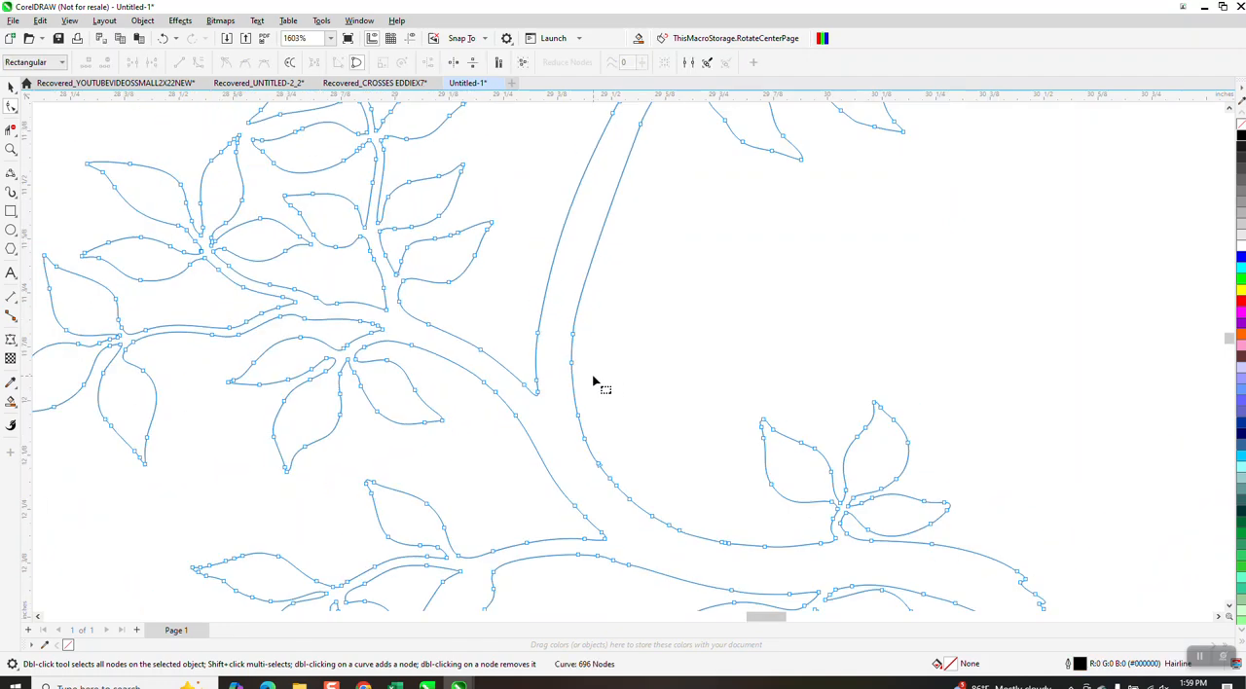
scroll(542, 373, down, 1)
scroll(536, 369, down, 3)
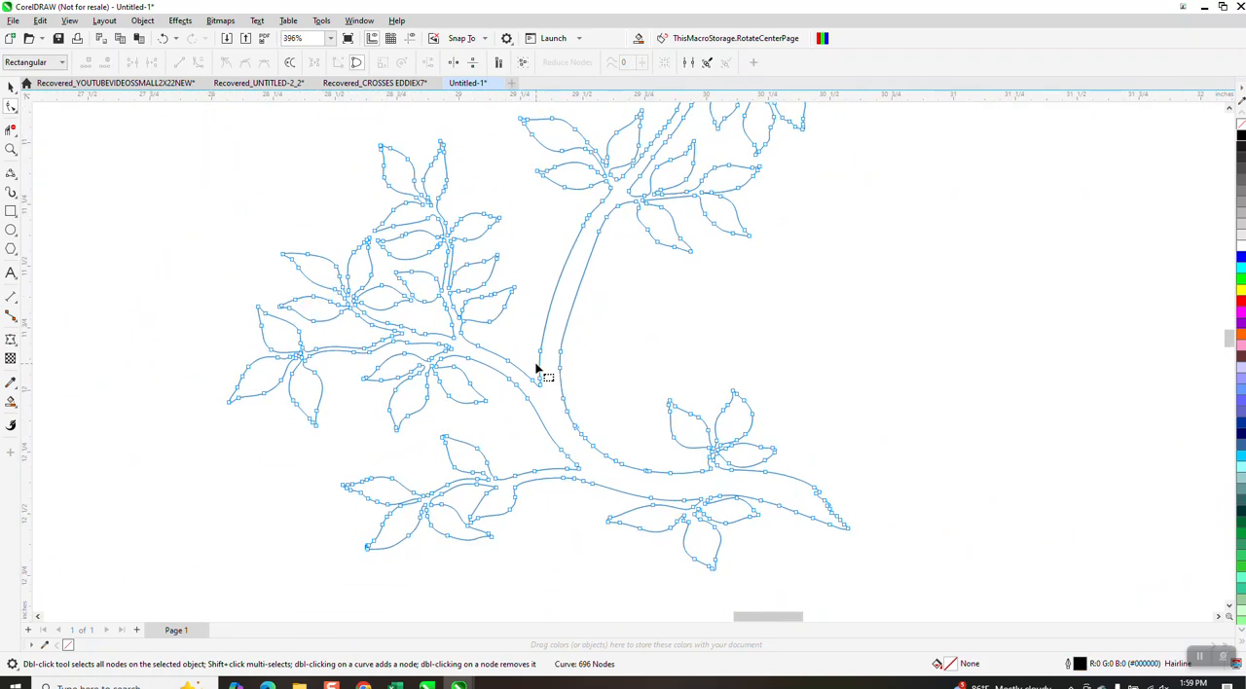
Create a horizontally mirrored copy of the branch outline on its right side, touching at the branch tips.
click(12, 88)
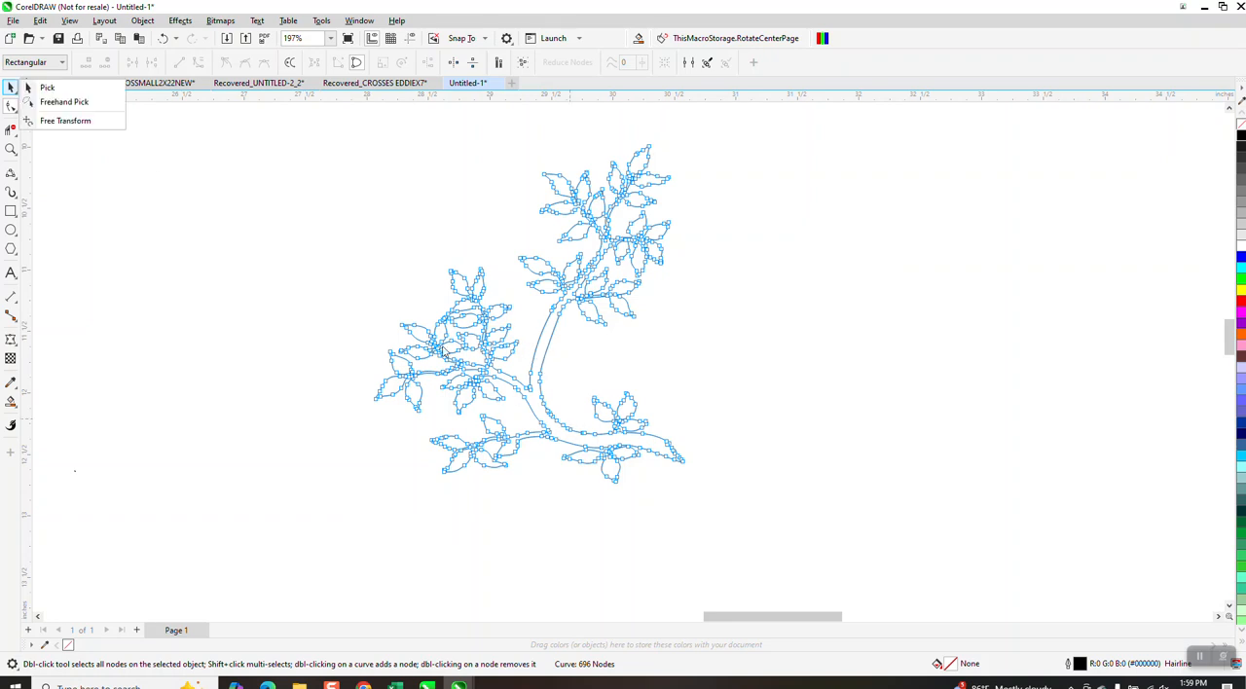
click(47, 87)
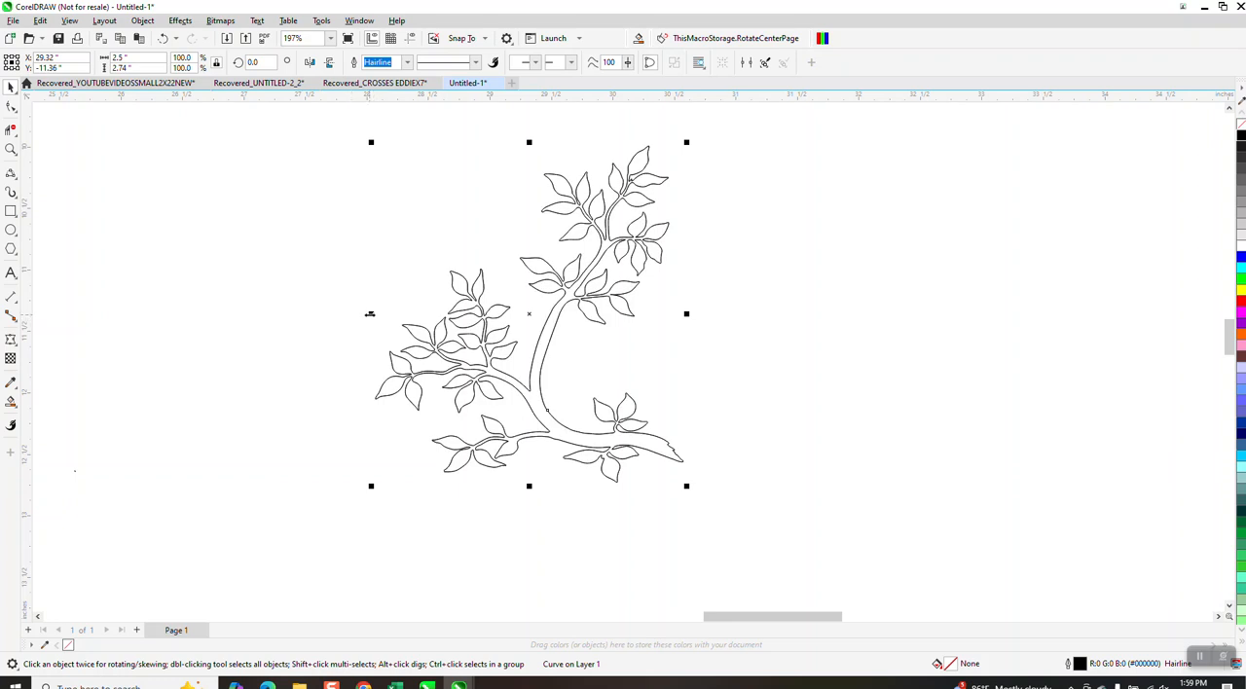
drag(370, 314, 698, 347)
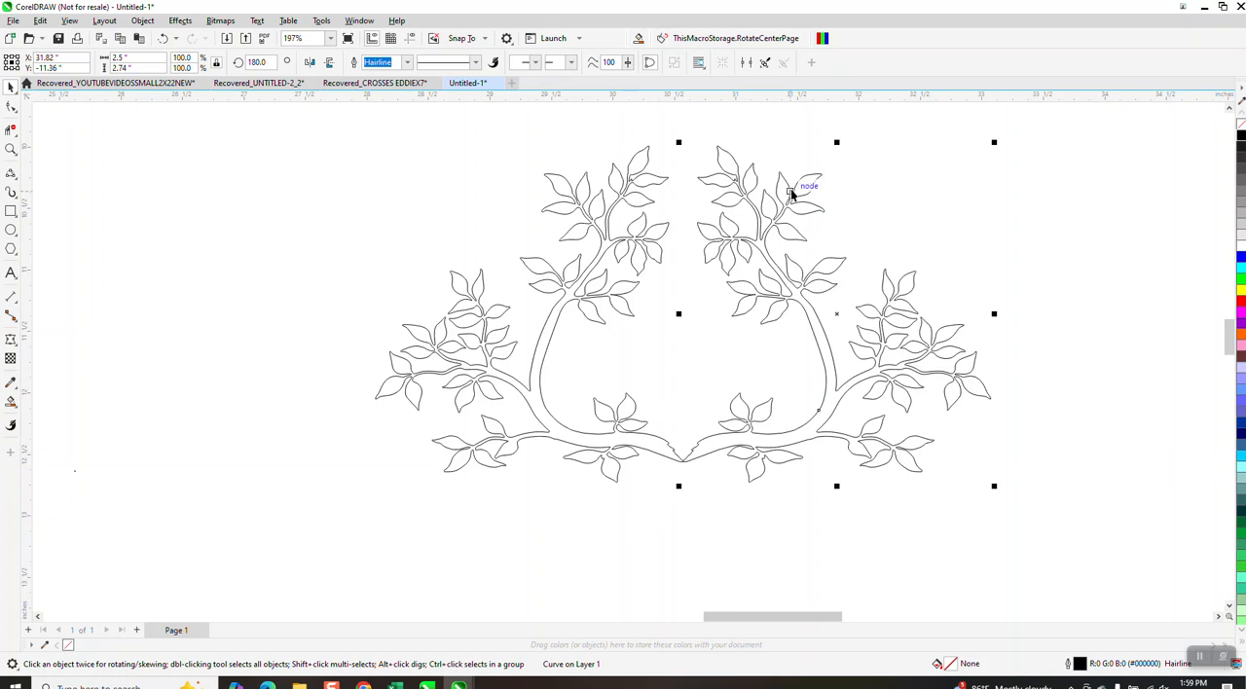
Select both branch outlines and flip them vertically so the joined tips point up.
click(12, 149)
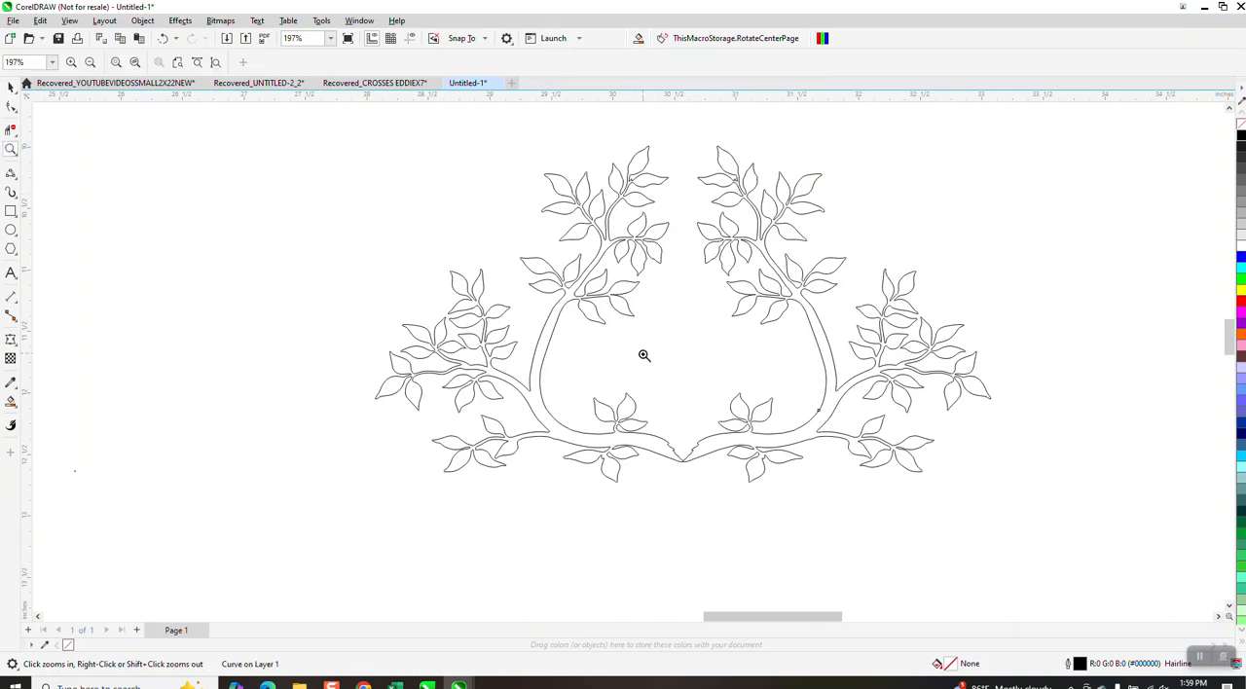
drag(732, 487, 733, 487)
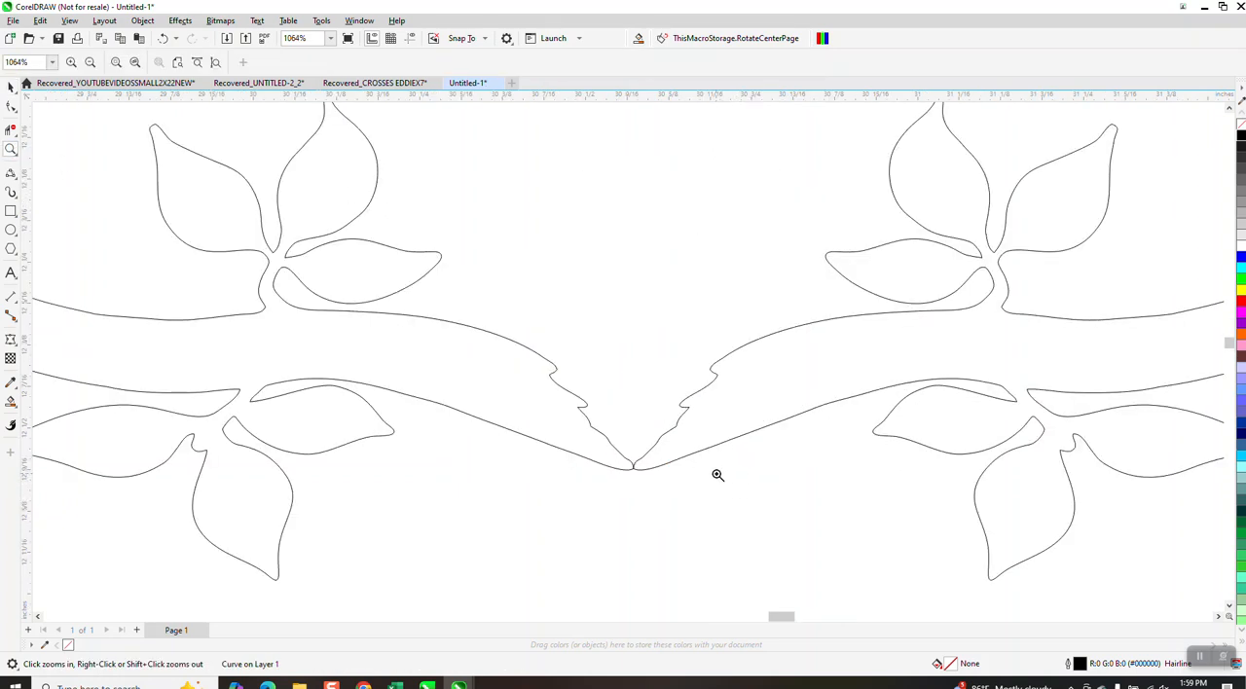
scroll(672, 501, down, 4)
scroll(642, 493, down, 1)
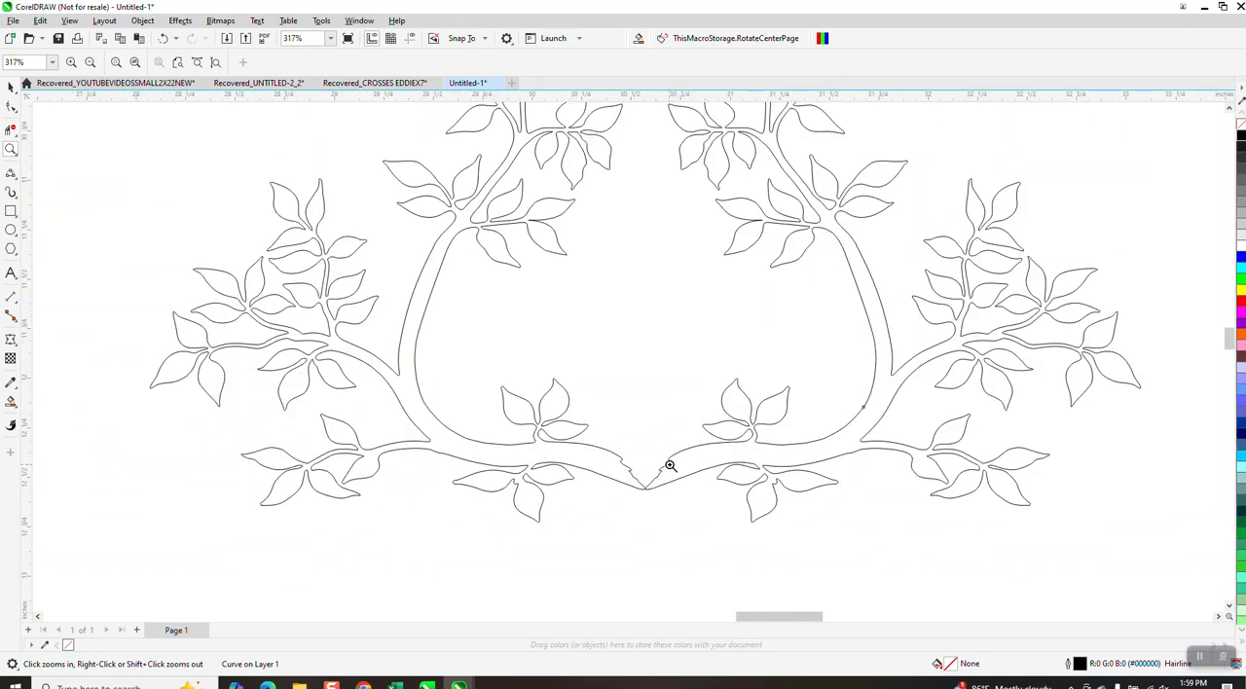
scroll(650, 479, down, 2)
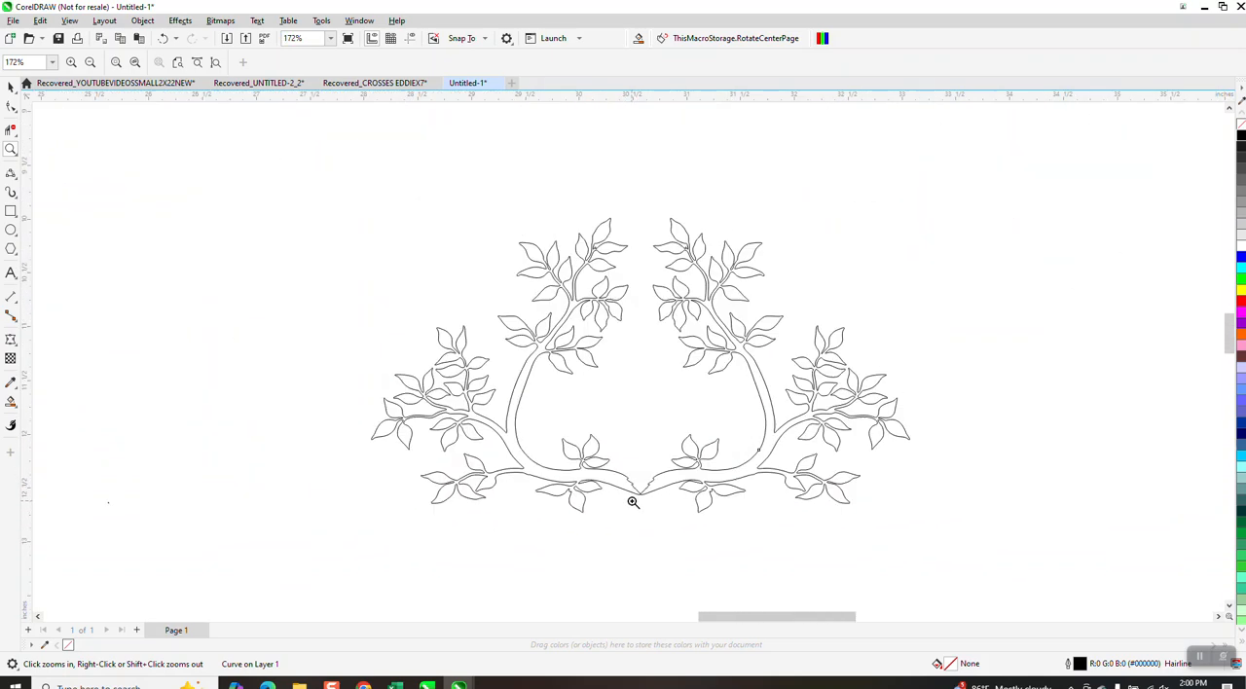
click(11, 154)
click(7, 88)
drag(336, 176, 962, 561)
click(330, 62)
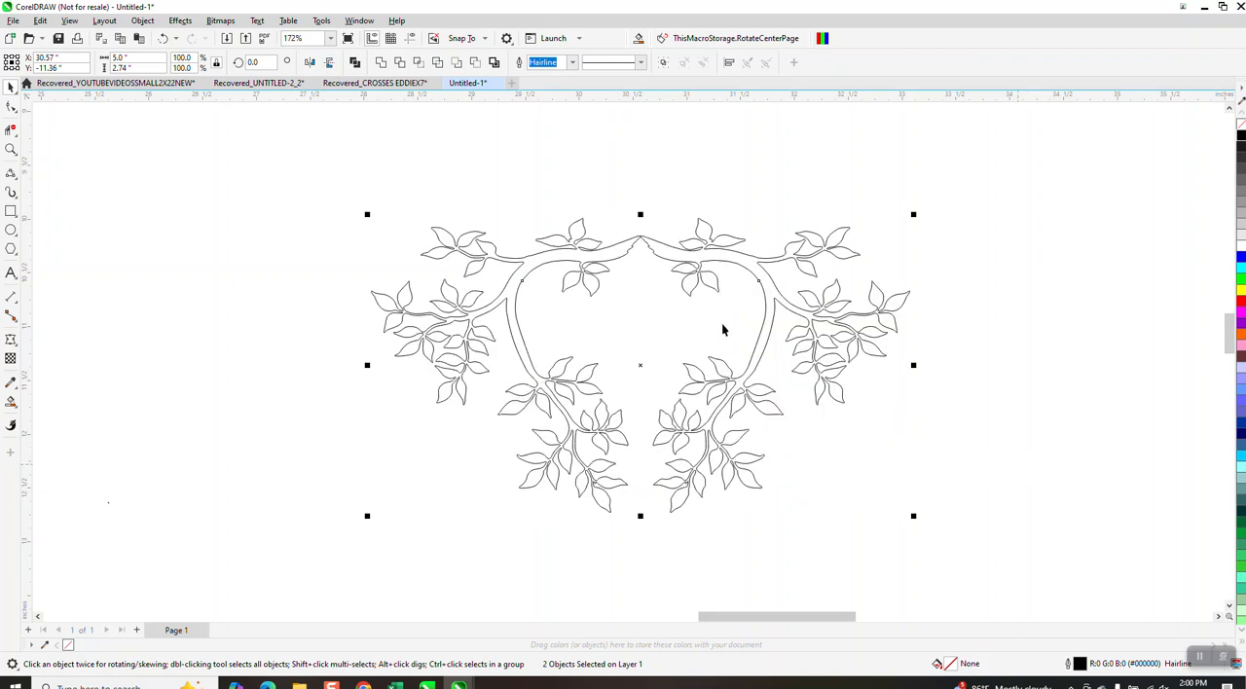
Try to reshape the right branch's lower edge near the central join with the Shape tool, and undo the change.
click(11, 149)
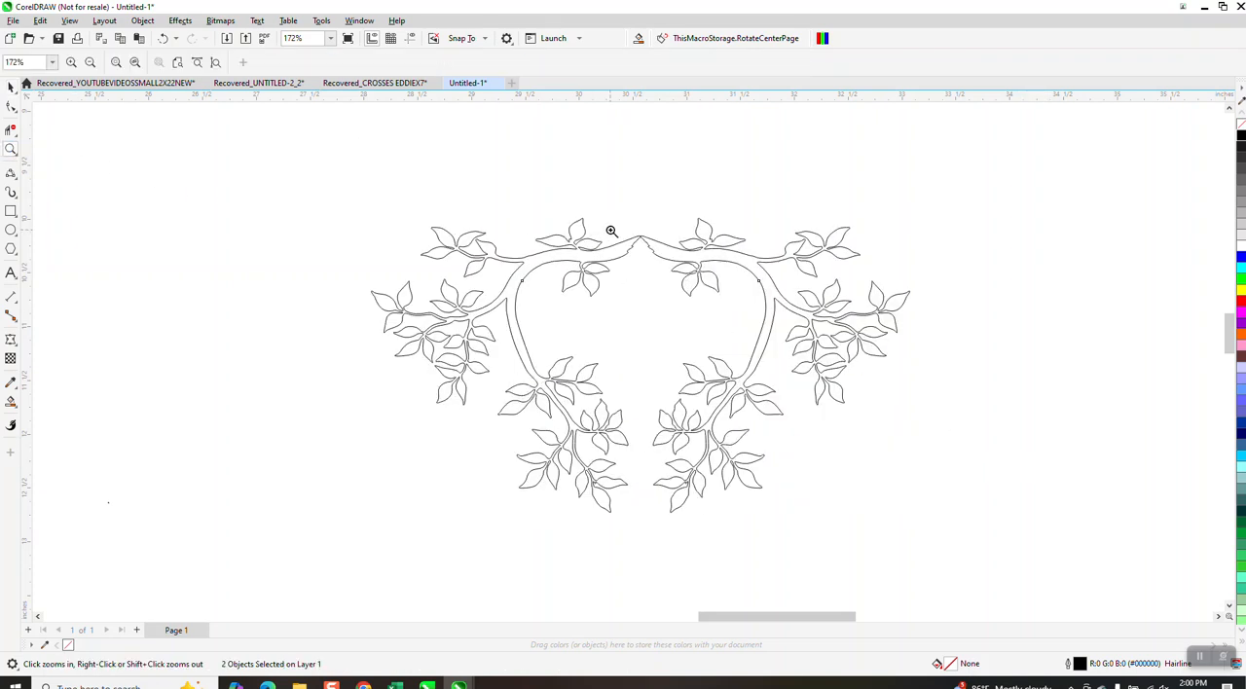
drag(611, 231, 670, 284)
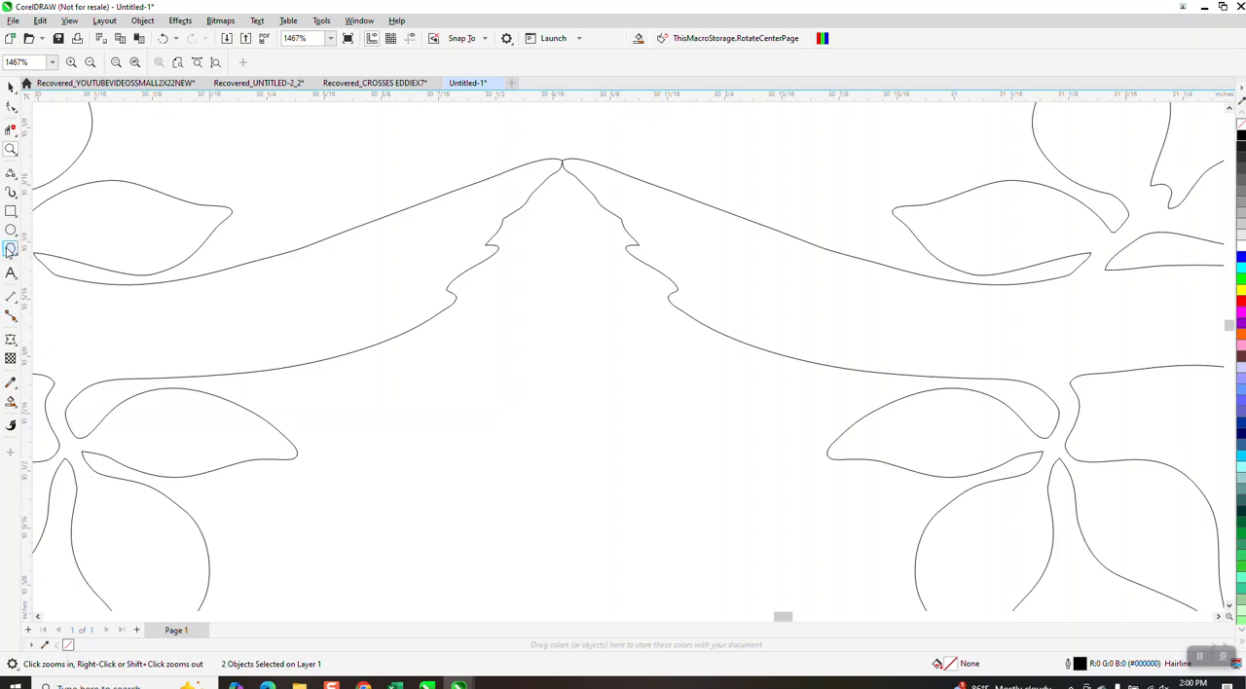
click(13, 108)
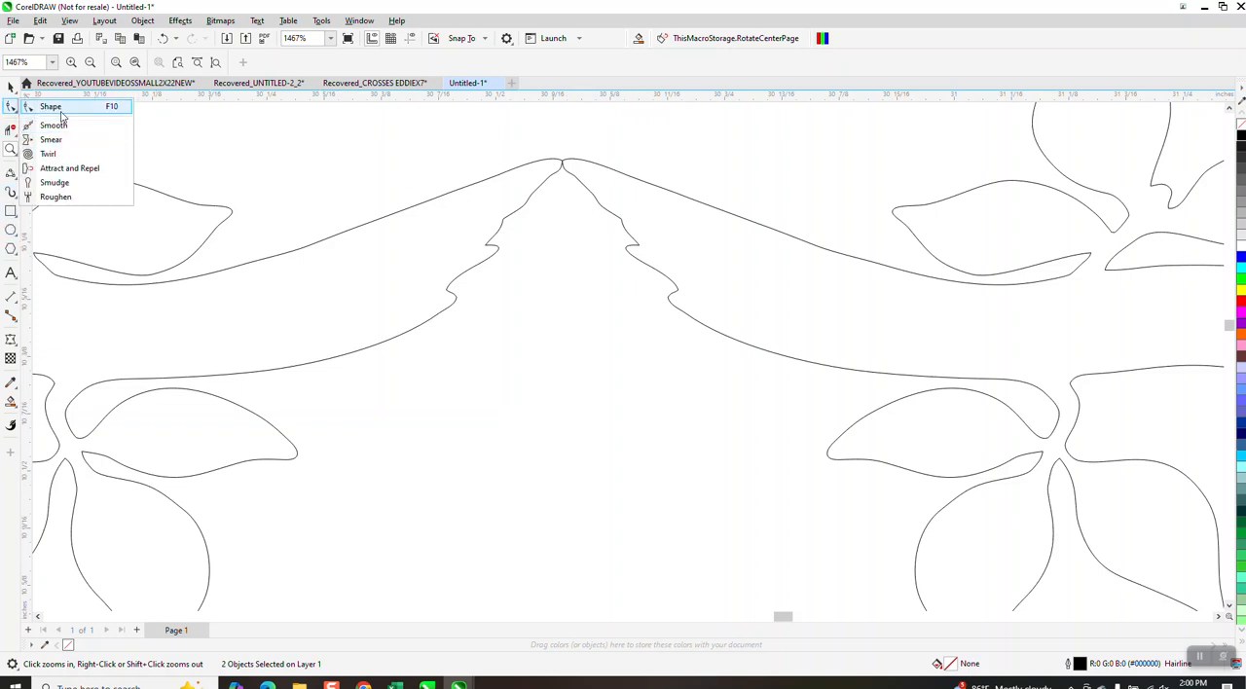
click(54, 107)
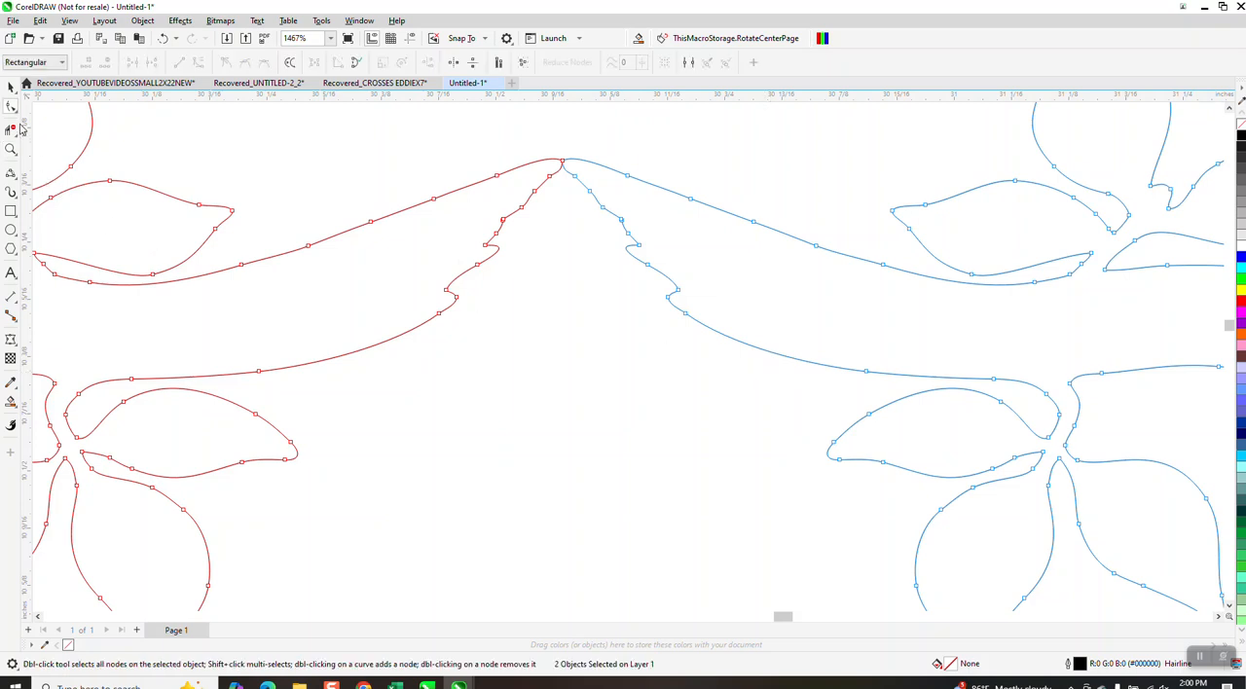
click(13, 108)
drag(728, 343, 634, 331)
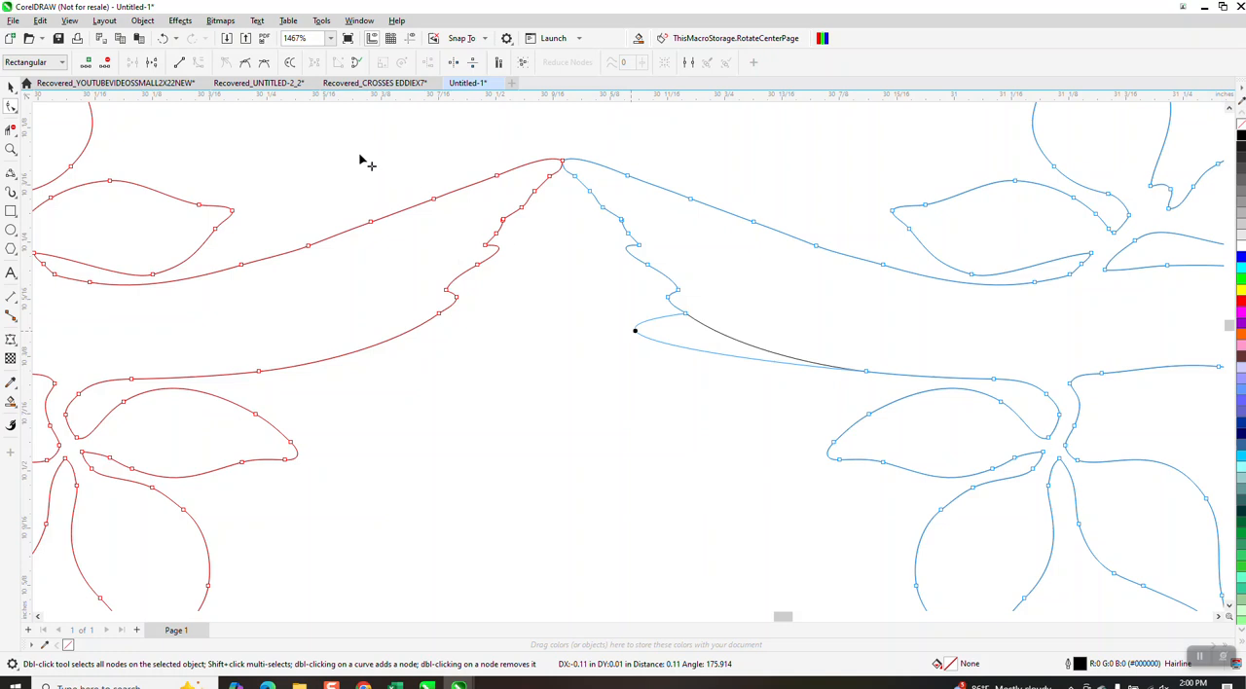
click(163, 38)
key(Escape)
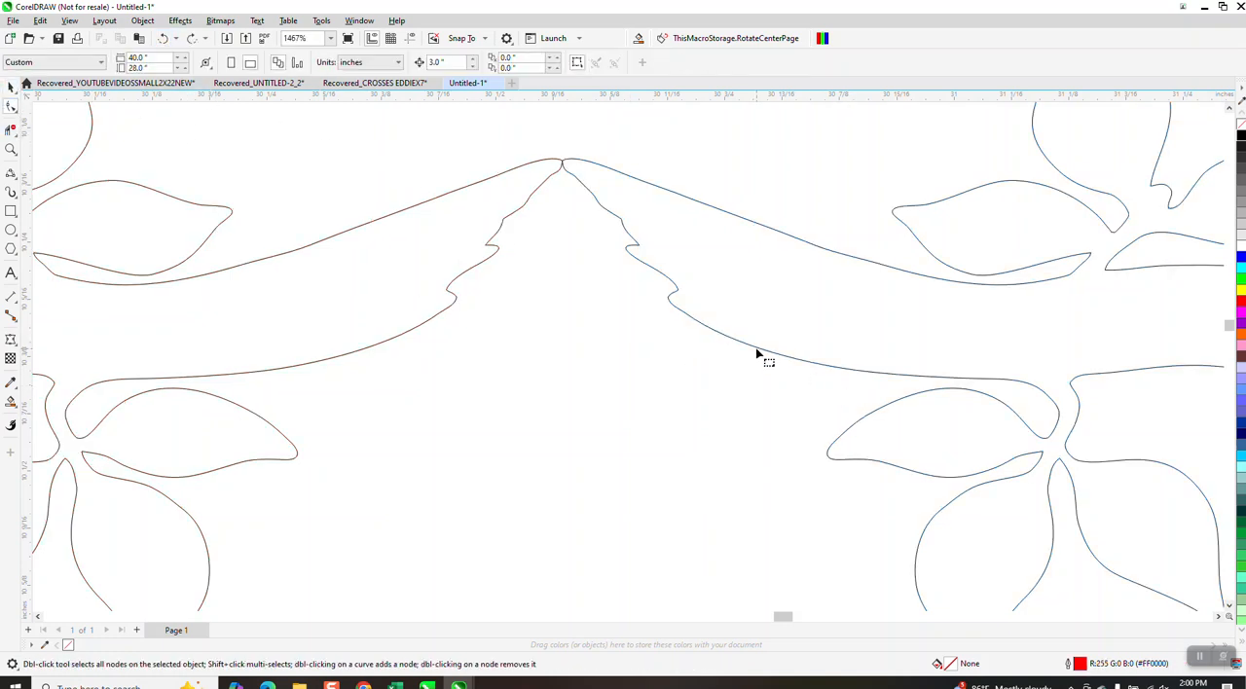
Draw a 3-point curve about 0.42 inches wide bridging the lower edges of both branches beneath the central join.
click(765, 356)
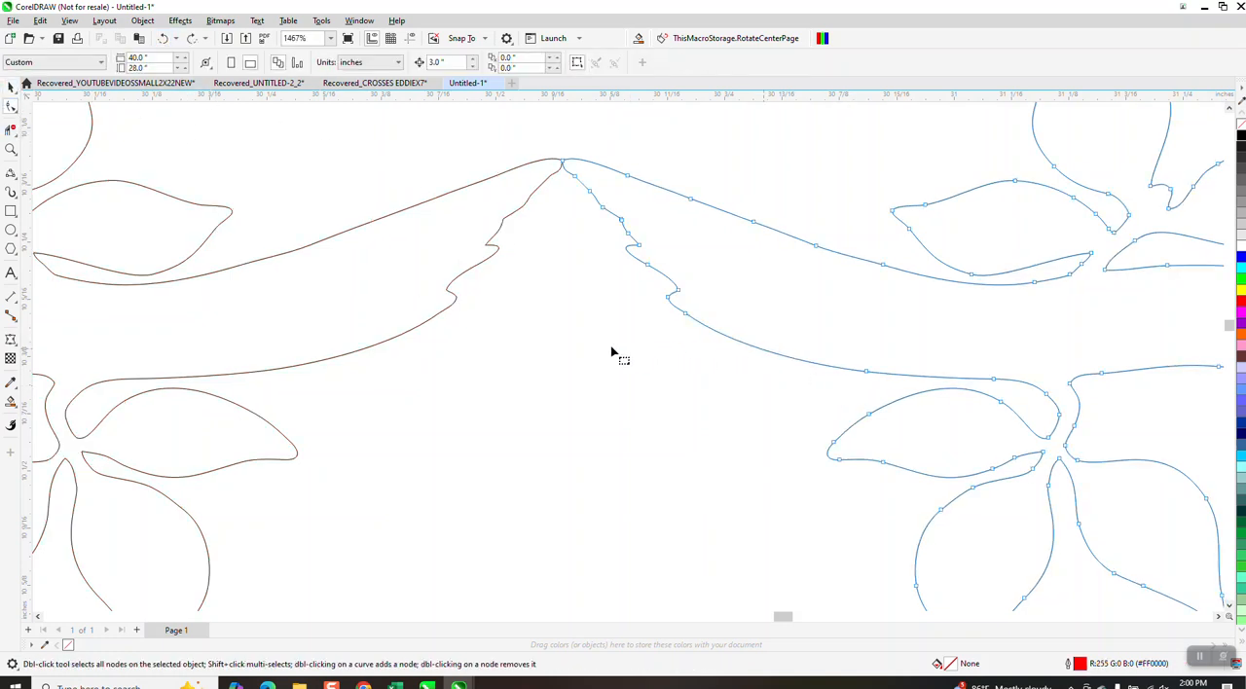
click(14, 194)
click(49, 258)
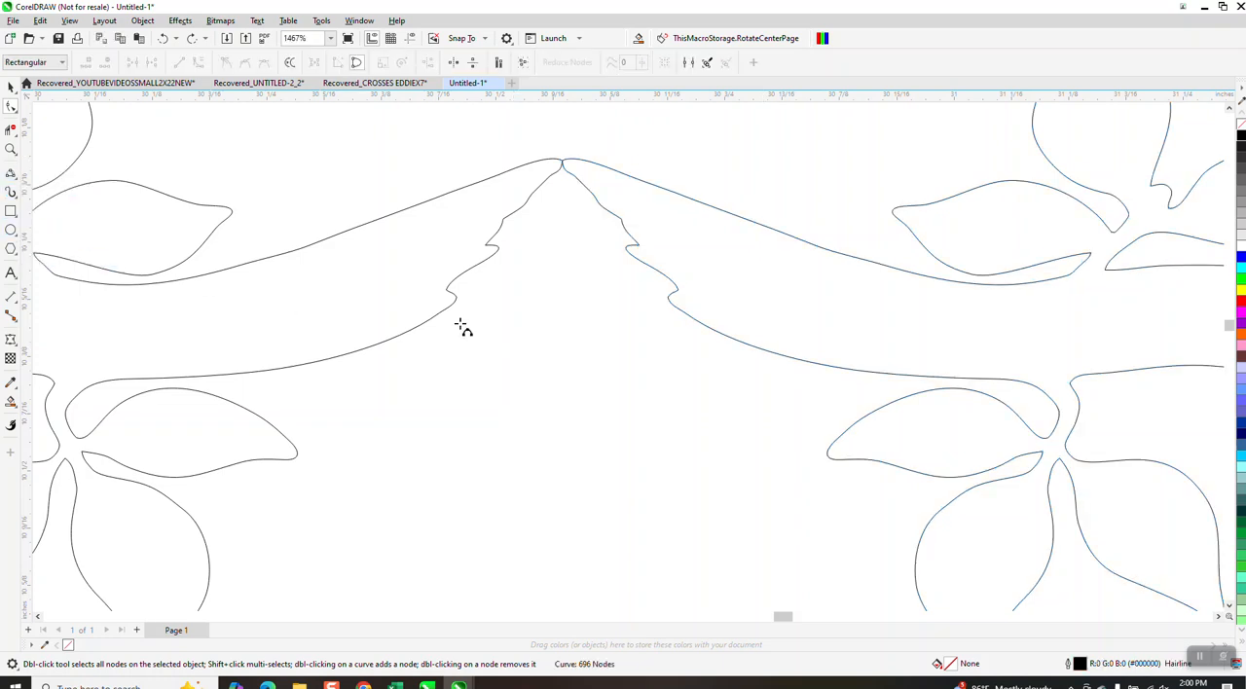
drag(765, 354, 381, 345)
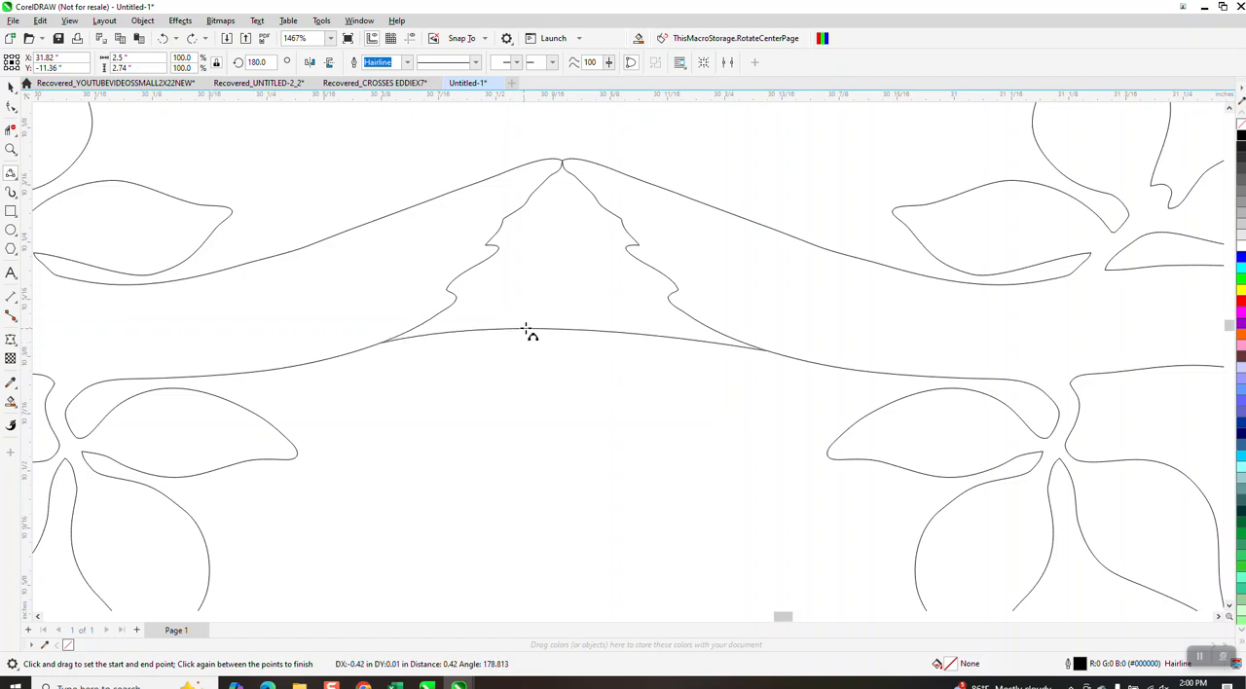
click(536, 319)
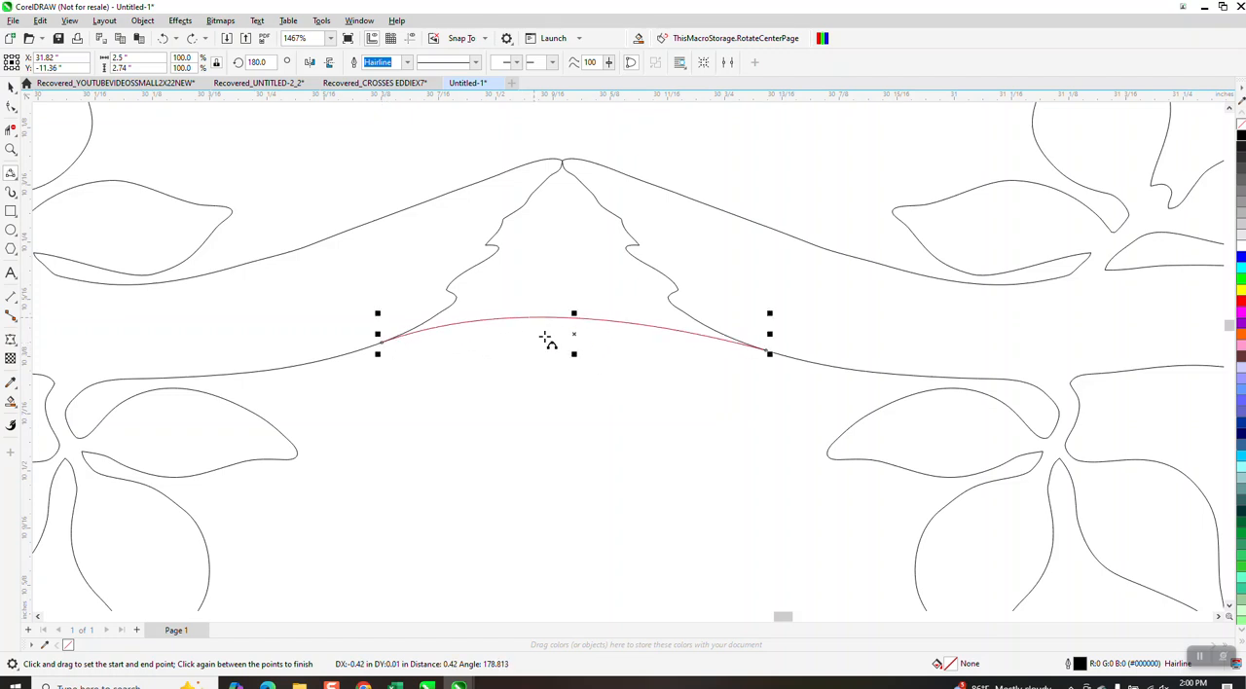
Remove the jagged branch-tip segments above the bridging curve with Virtual Segment Delete.
click(11, 130)
drag(450, 237, 681, 267)
scroll(645, 216, down, 4)
scroll(588, 234, down, 2)
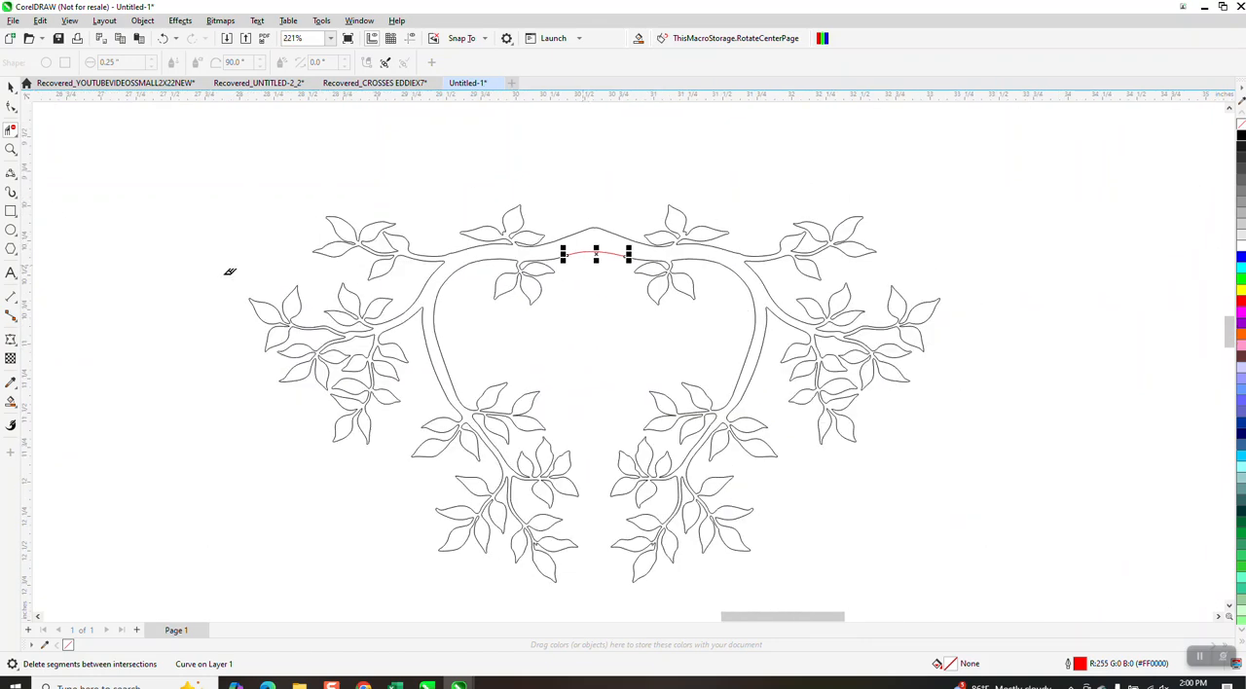
Create a single black-filled shape from the area enclosed by the joined branches with Smart Fill.
click(11, 400)
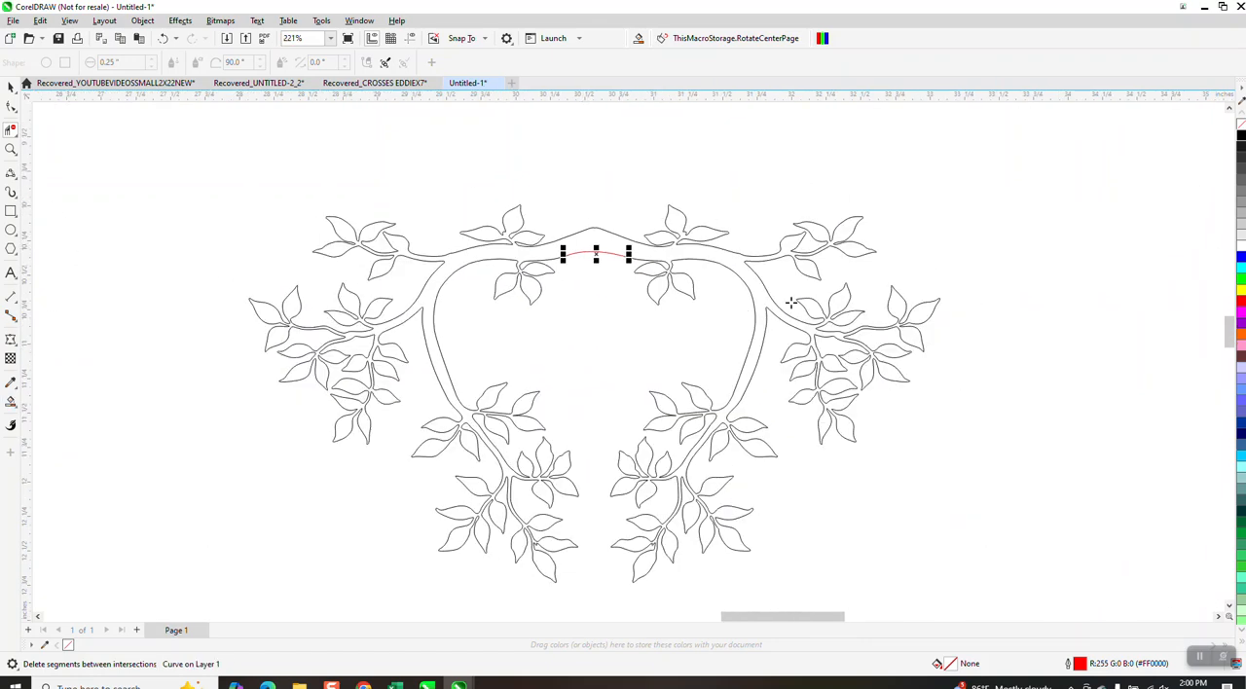
click(730, 258)
scroll(305, 177, down, 2)
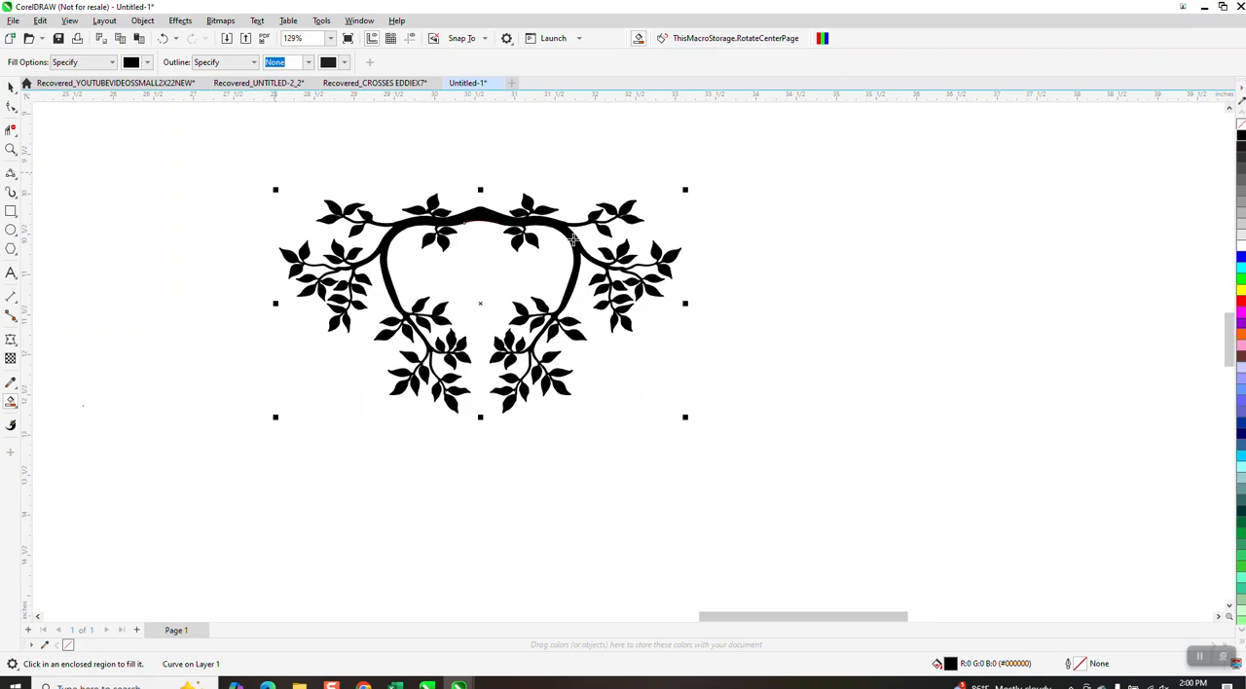
Move the filled branch shape 6 inches to the right of the original outlines and turn it into an unfilled black hairline outline.
key(Right)
key(Right)
click(1240, 129)
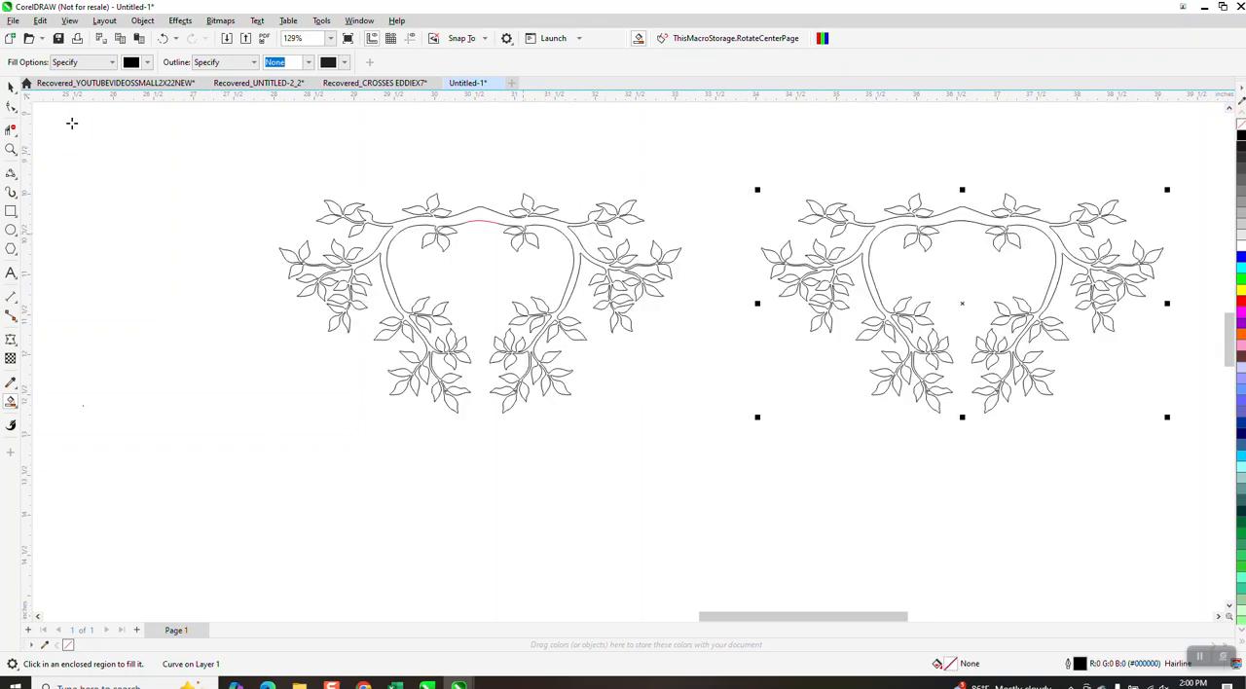
Smooth the upper and lower edges of the new outline's central join by deleting their surplus nodes with the Shape tool.
click(11, 149)
click(1061, 297)
scroll(482, 276, up, 2)
click(12, 109)
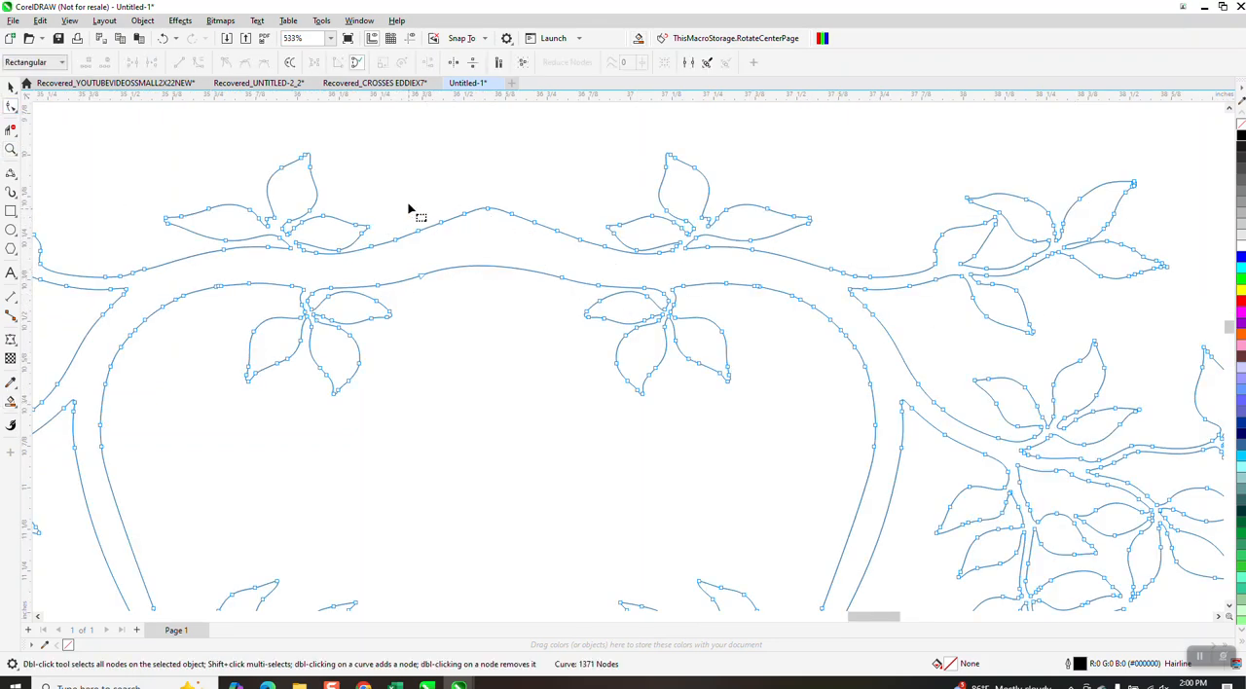
drag(403, 195, 574, 296)
key(Delete)
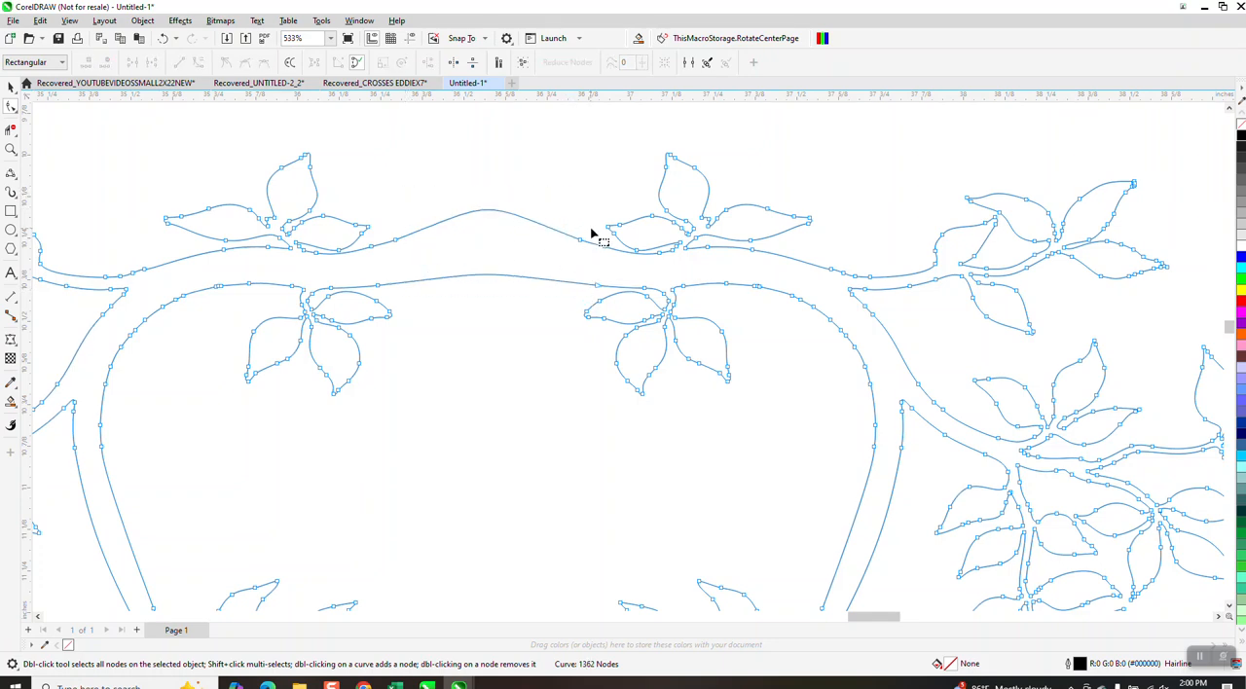
click(446, 225)
key(Delete)
drag(381, 288, 594, 290)
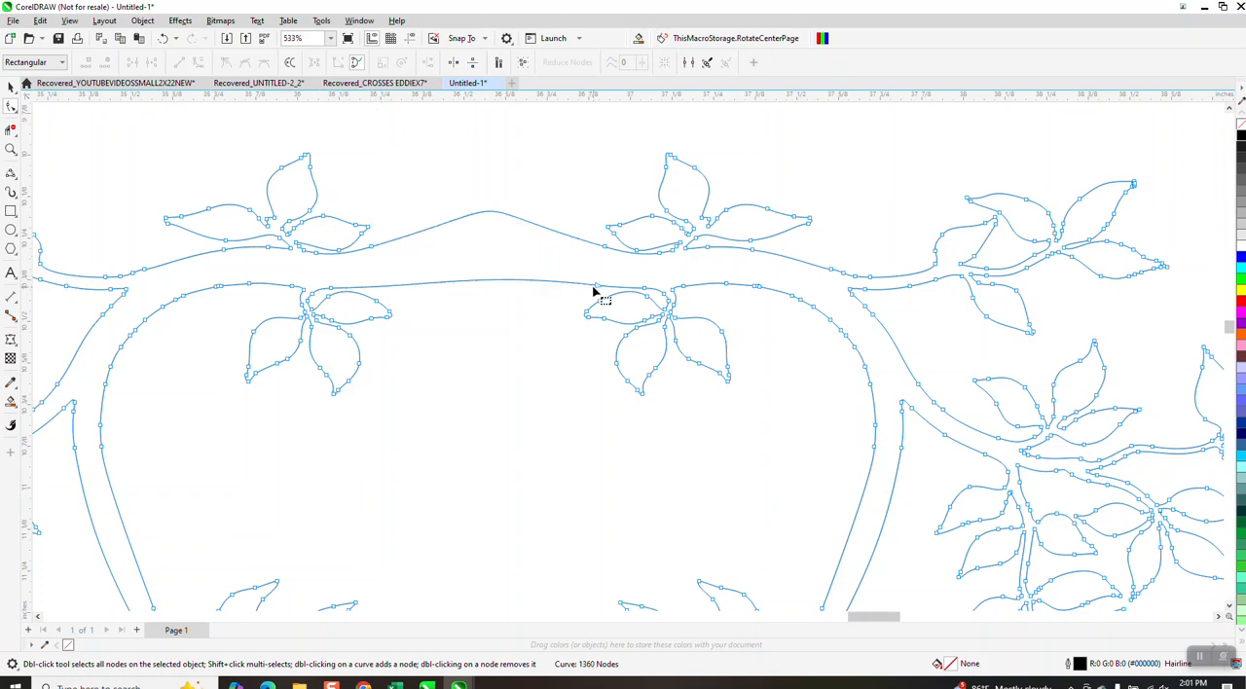
key(Delete)
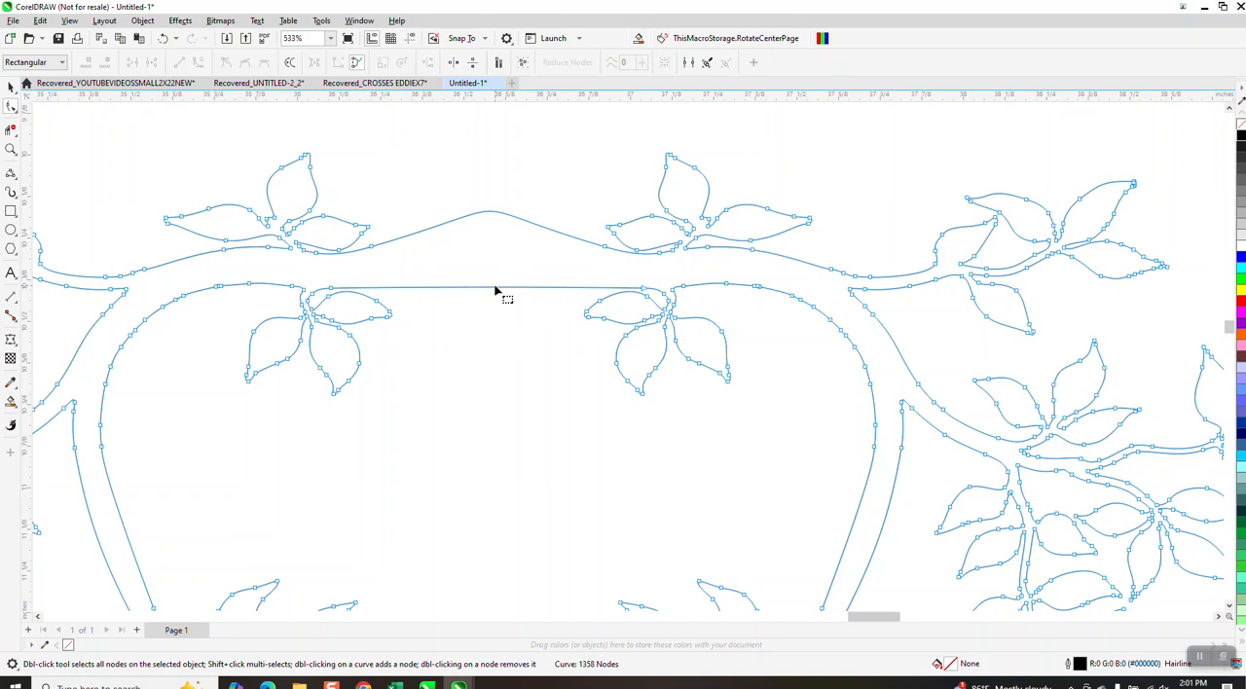
Pull the lower and upper edges of the central join downward so the branch dips at its center.
drag(494, 289, 492, 320)
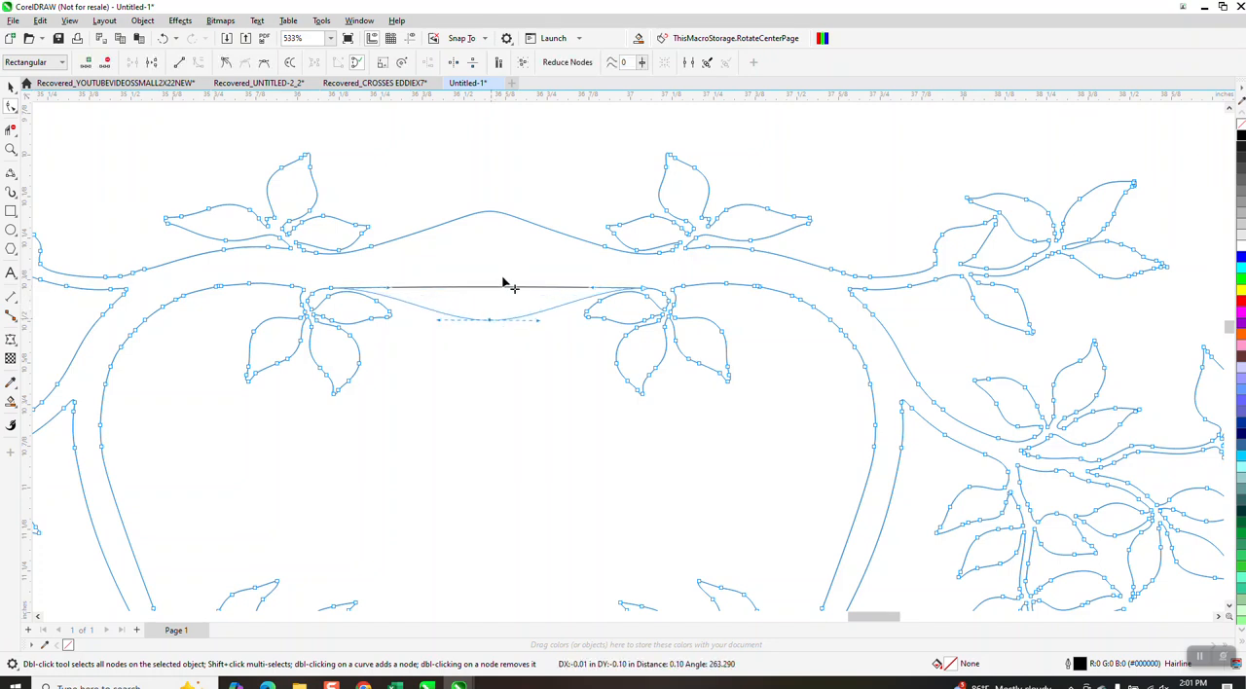
drag(492, 214, 492, 289)
click(587, 250)
key(ctrl+z)
mouse_move(492, 288)
mouse_down()
mouse_move(504, 289)
mouse_move(491, 297)
mouse_move(467, 276)
mouse_move(489, 298)
mouse_up()
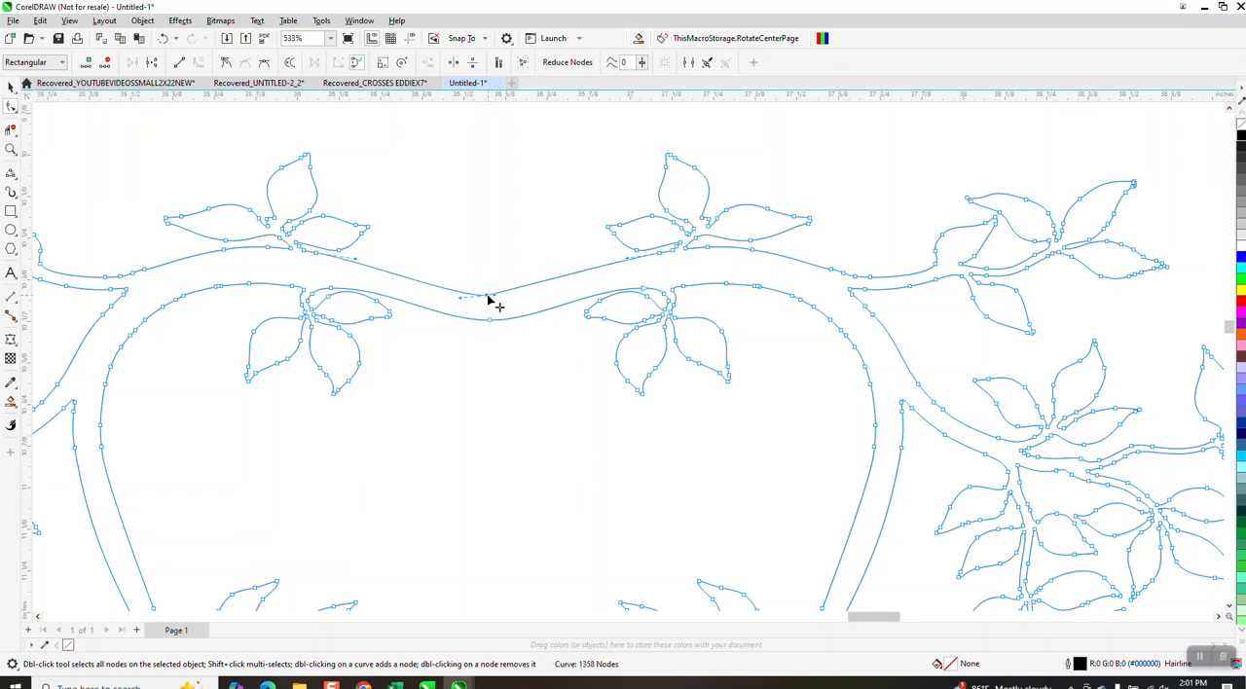
Convert the upper edge's center node to a cusp and adjust its handle to form a sharp V-shaped notch.
right_click(491, 302)
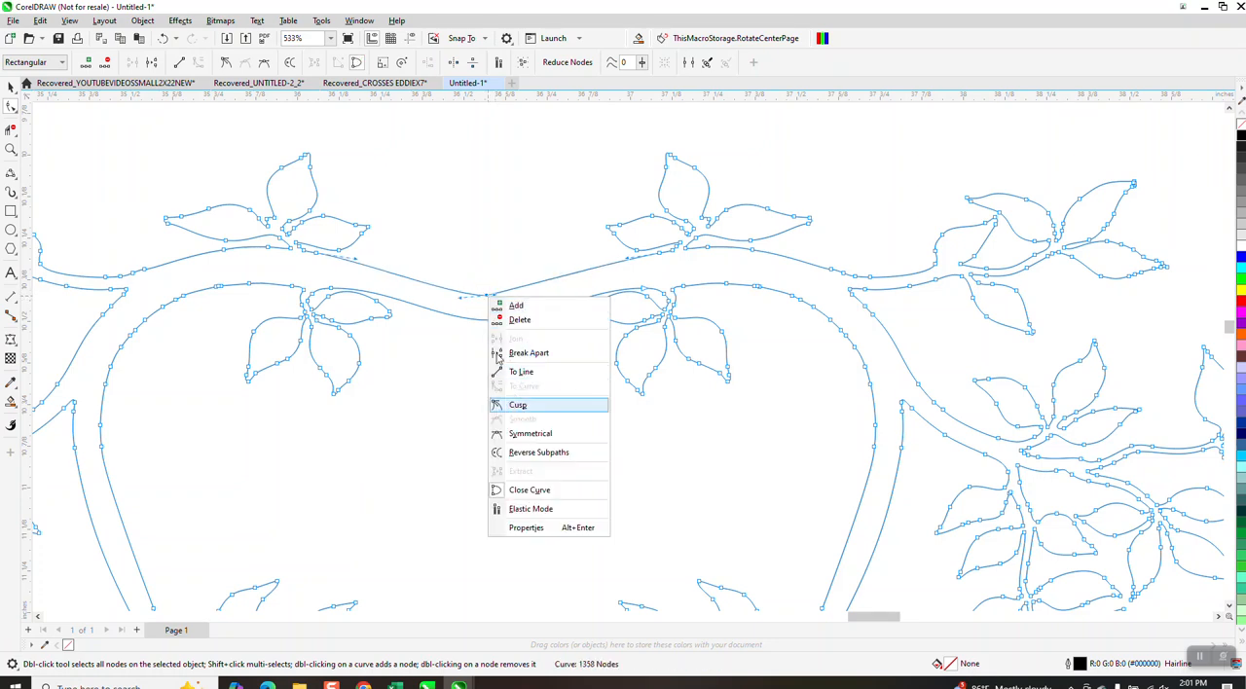
click(501, 404)
click(472, 304)
click(489, 301)
drag(461, 297, 501, 291)
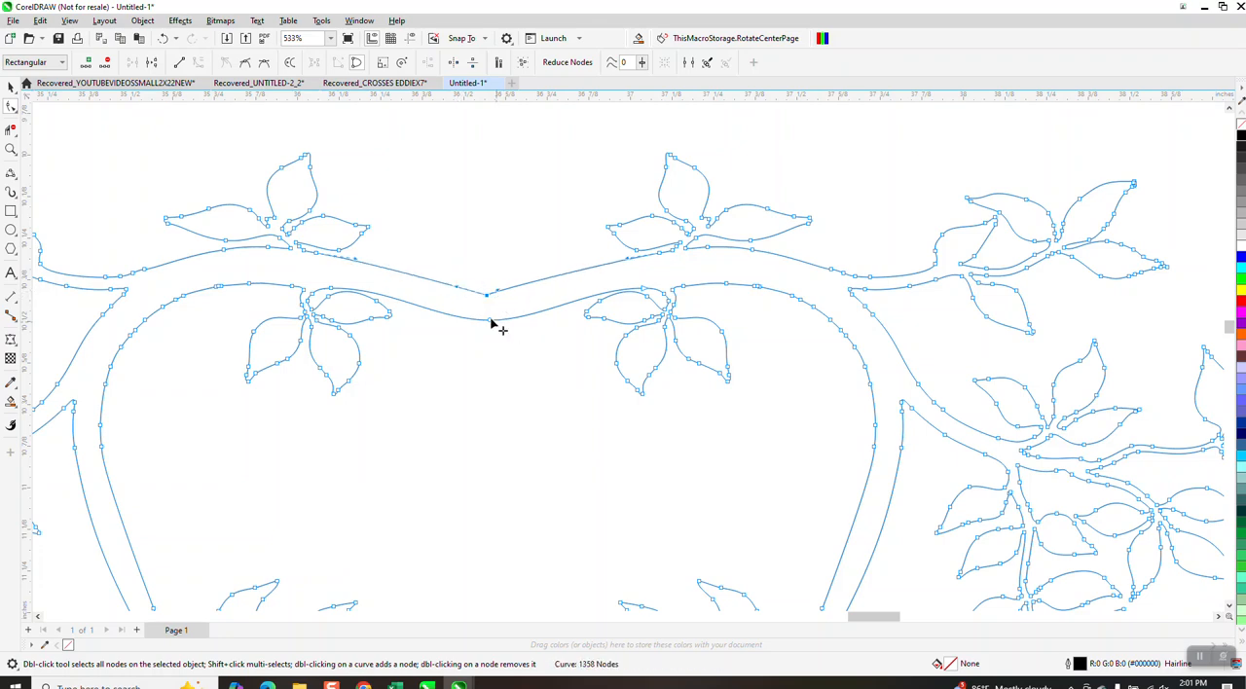
Delete the two original branch outlines together with their bridging curve, keeping only the reshaped outline beside them.
scroll(494, 244, down, 4)
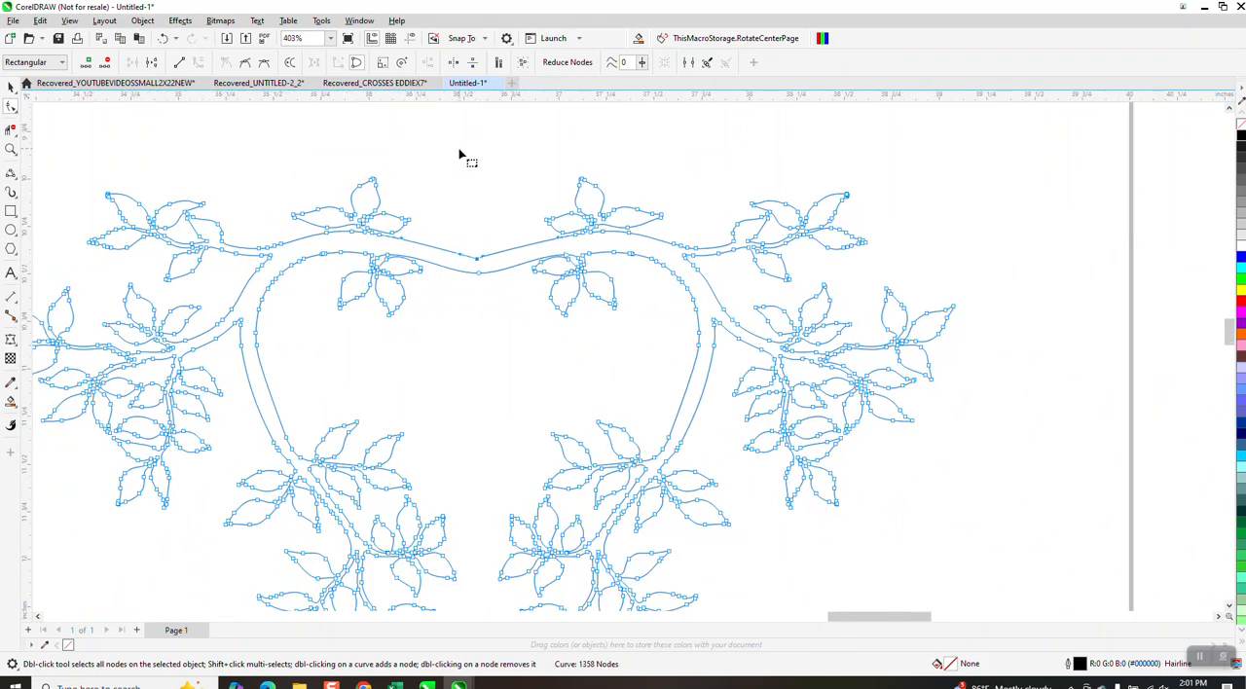
click(11, 149)
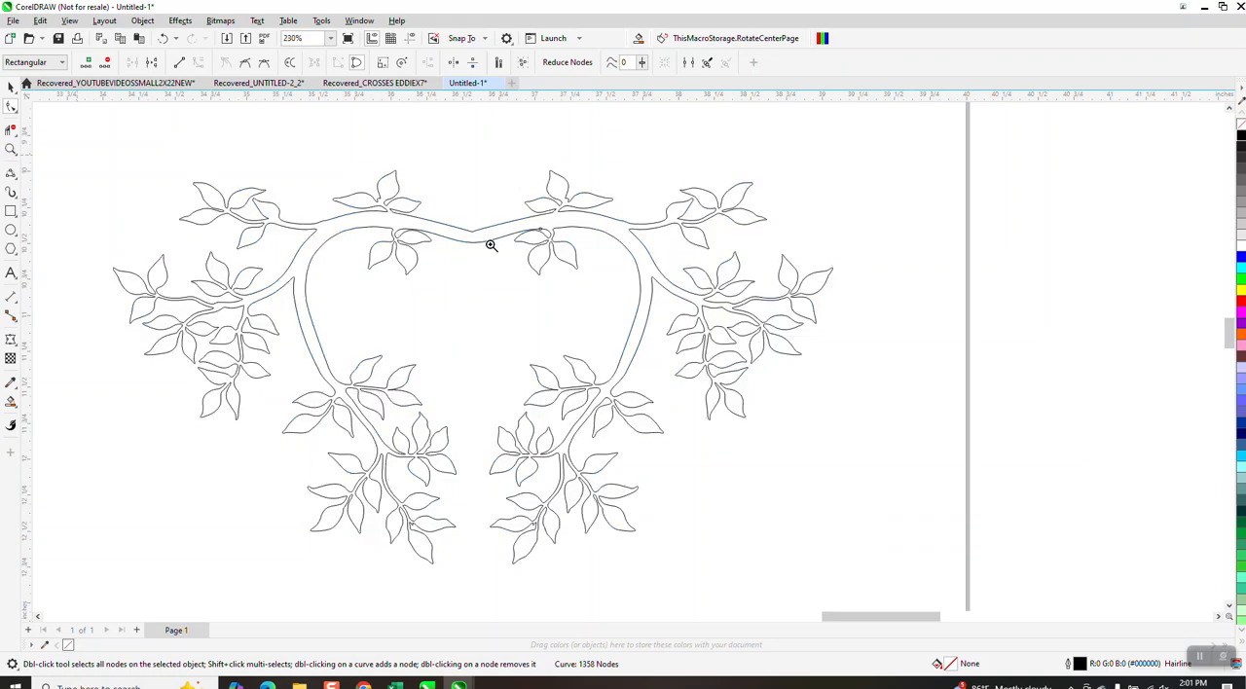
scroll(561, 267, down, 1)
scroll(521, 362, down, 2)
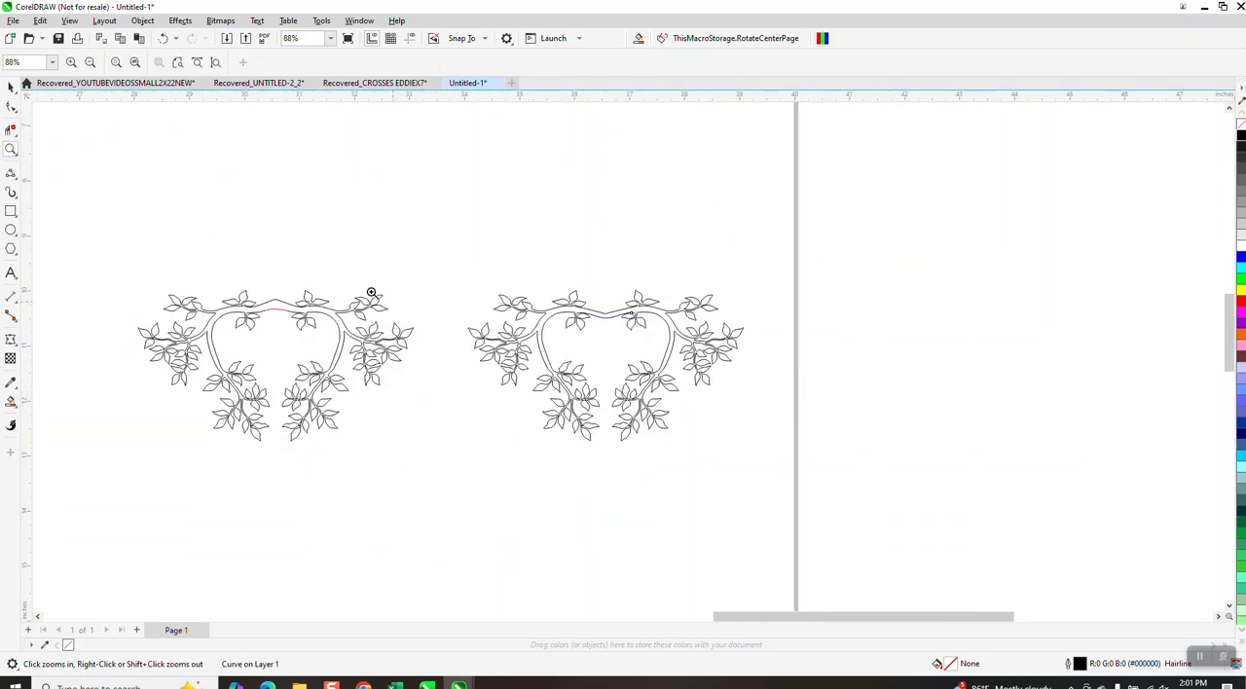
drag(289, 374, 450, 452)
scroll(222, 225, down, 3)
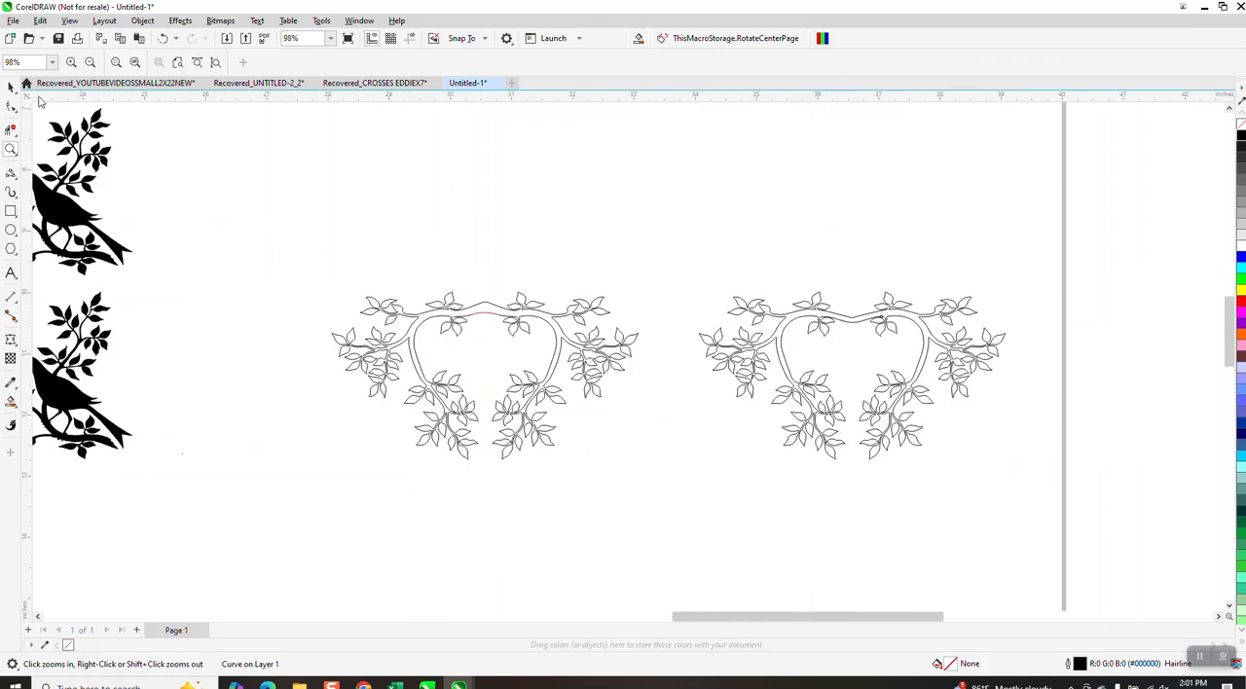
click(11, 87)
drag(315, 265, 678, 488)
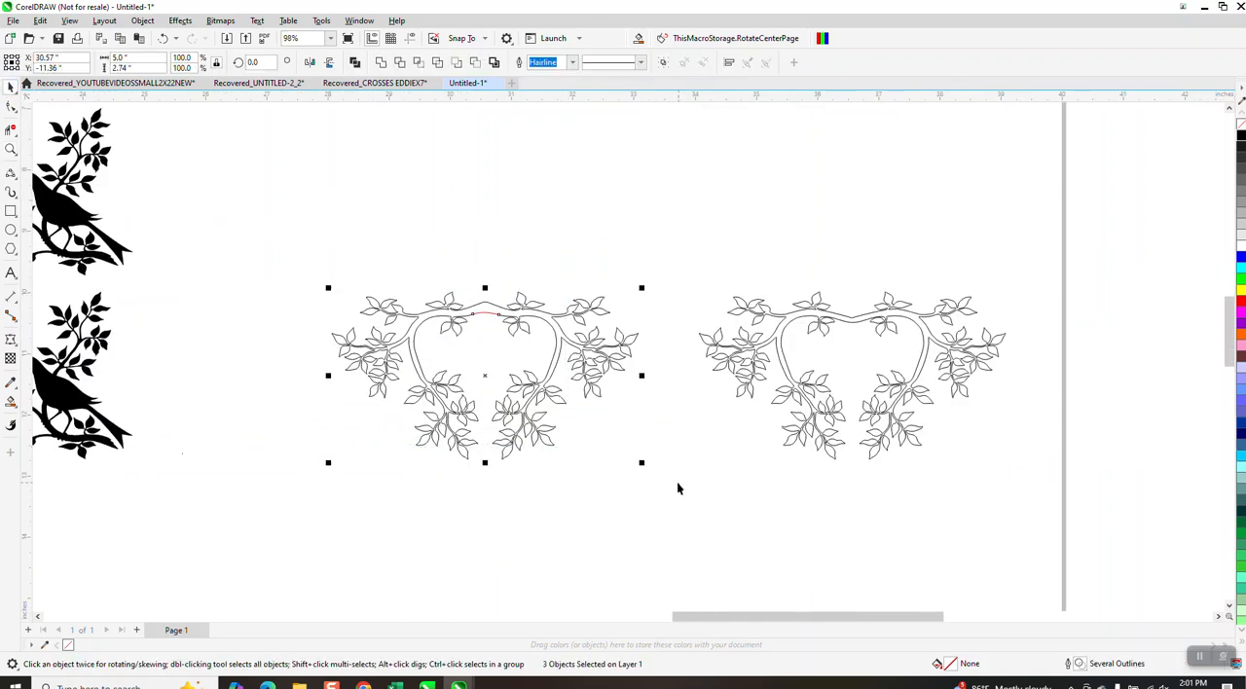
key(Delete)
Center the remaining branch outline on the page.
click(852, 324)
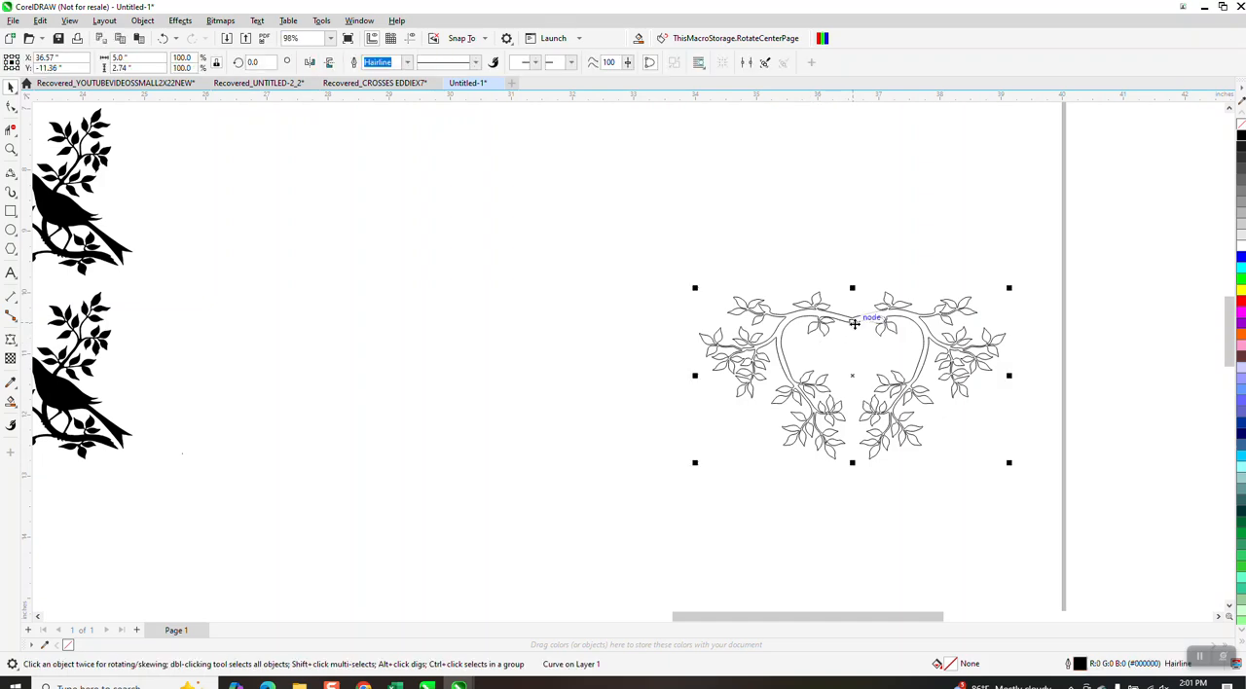
key(p)
scroll(966, 408, down, 4)
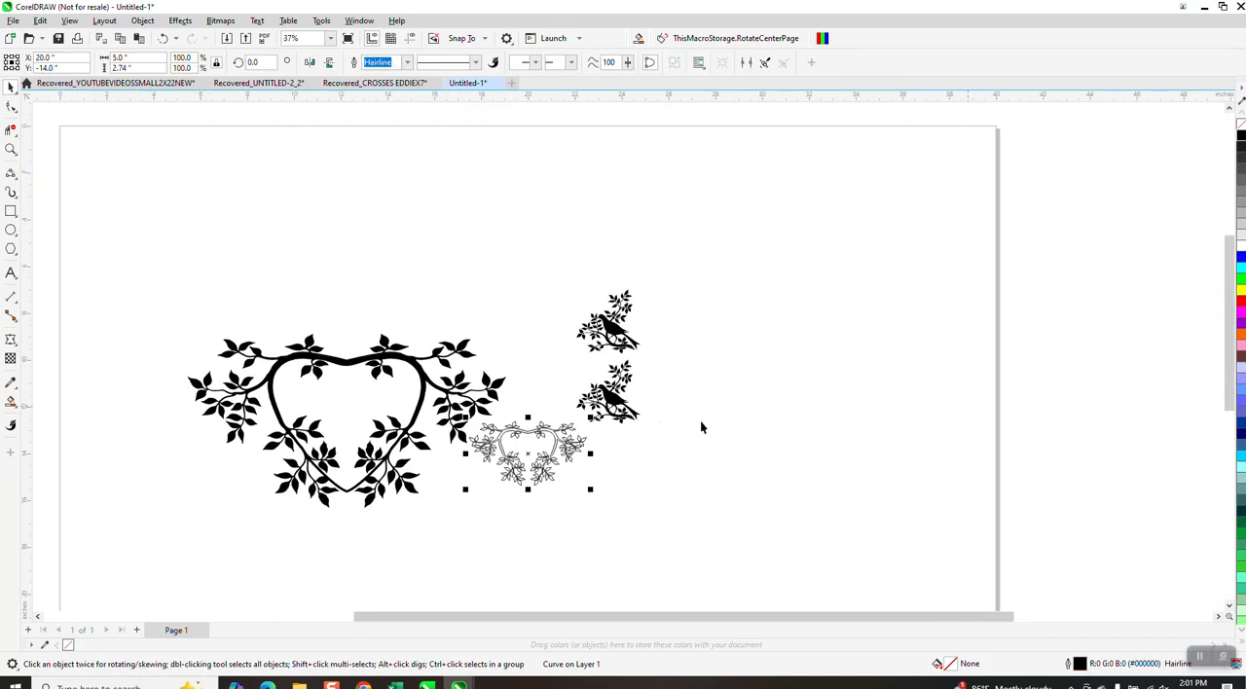
Move the large black heart-shaped branch design to the page's upper left and delete the two bird-on-branch silhouettes.
drag(411, 360, 287, 255)
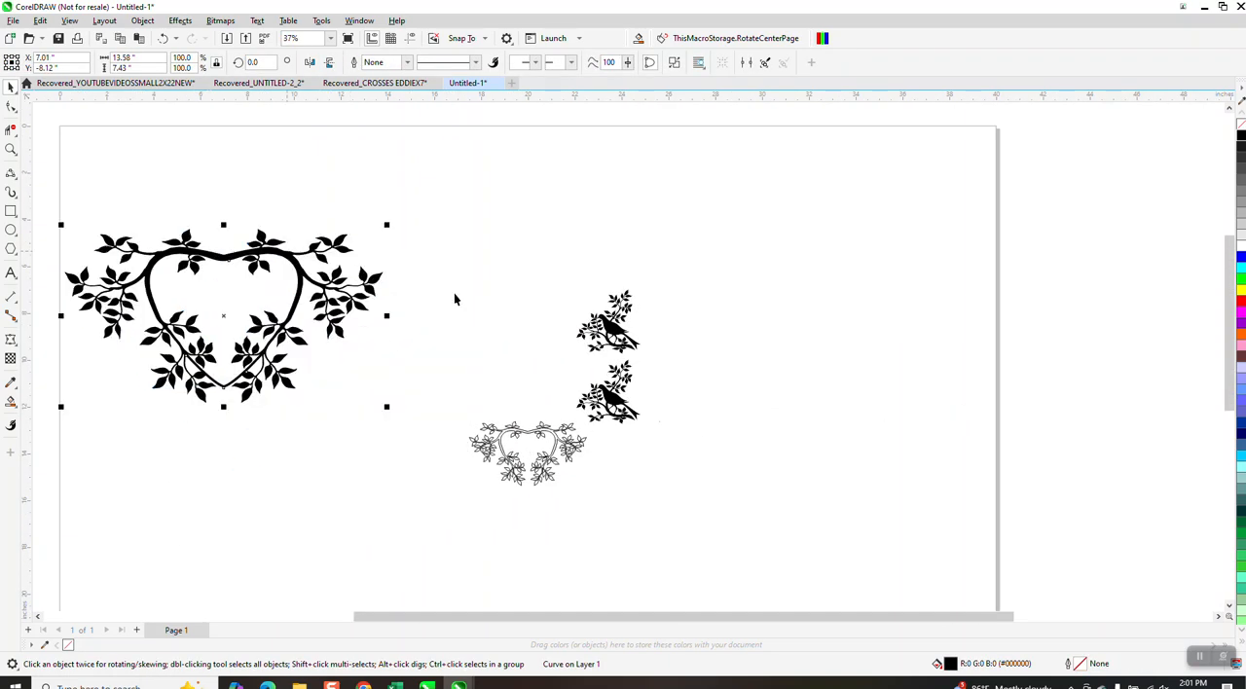
drag(547, 282, 685, 436)
key(Delete)
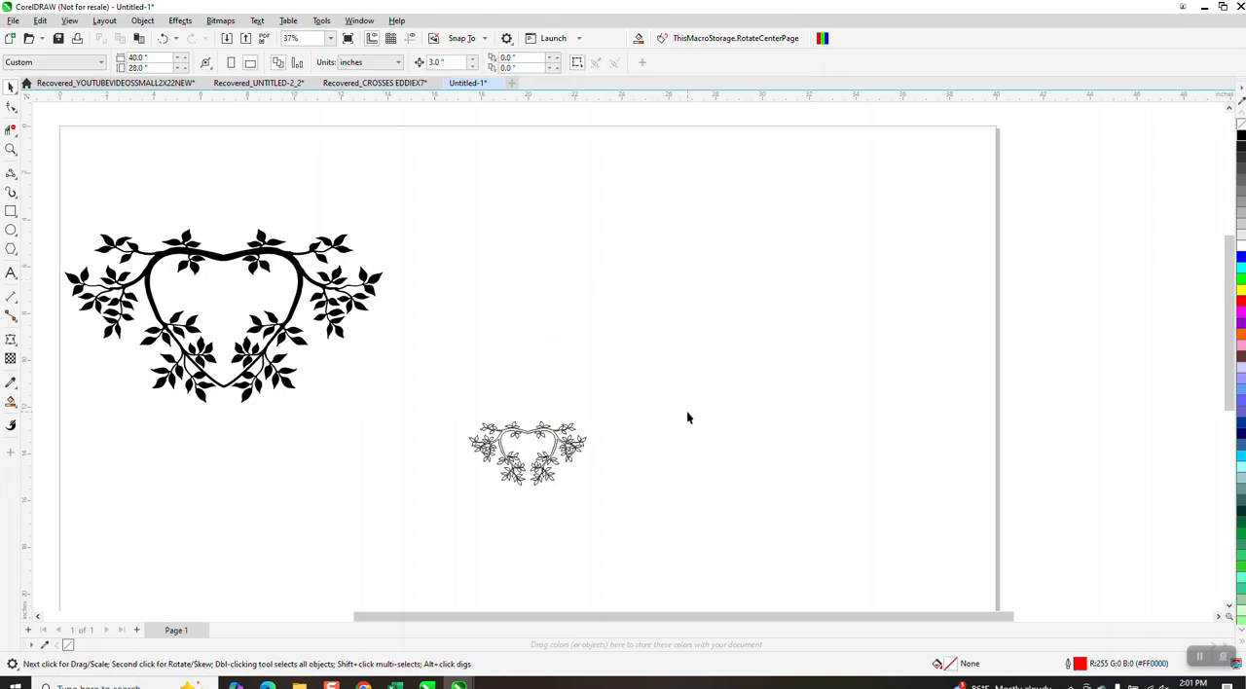
Enlarge the branch outline proportionally to about 16.15 inches wide and center it on the page.
click(576, 428)
drag(591, 418, 969, 272)
key(p)
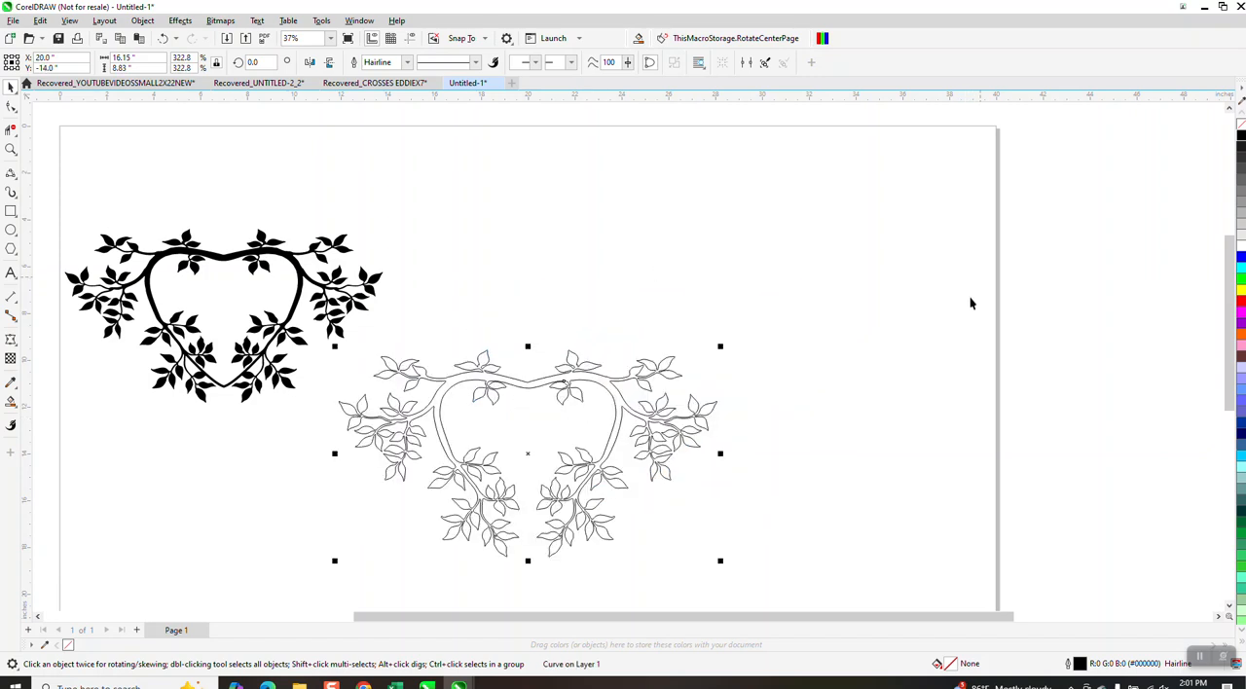
Add a vertical guideline, make guidelines visible, and center it on the page at X 20 inches.
scroll(346, 269, down, 1)
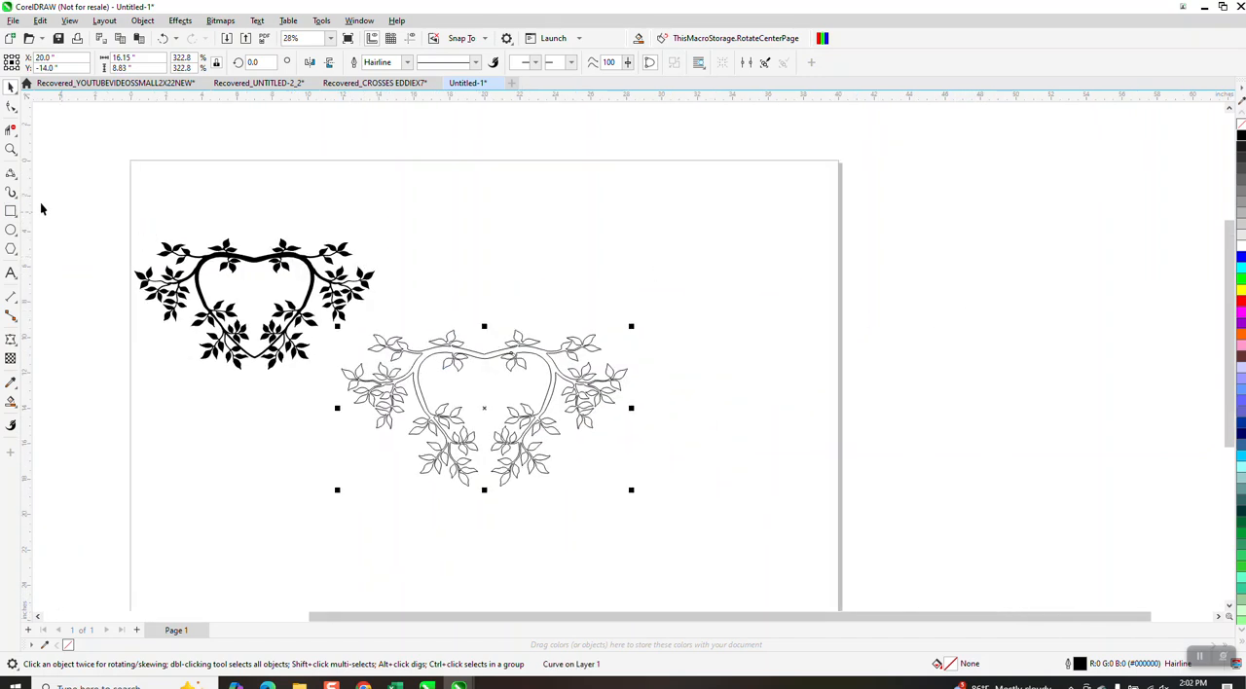
drag(29, 200, 508, 282)
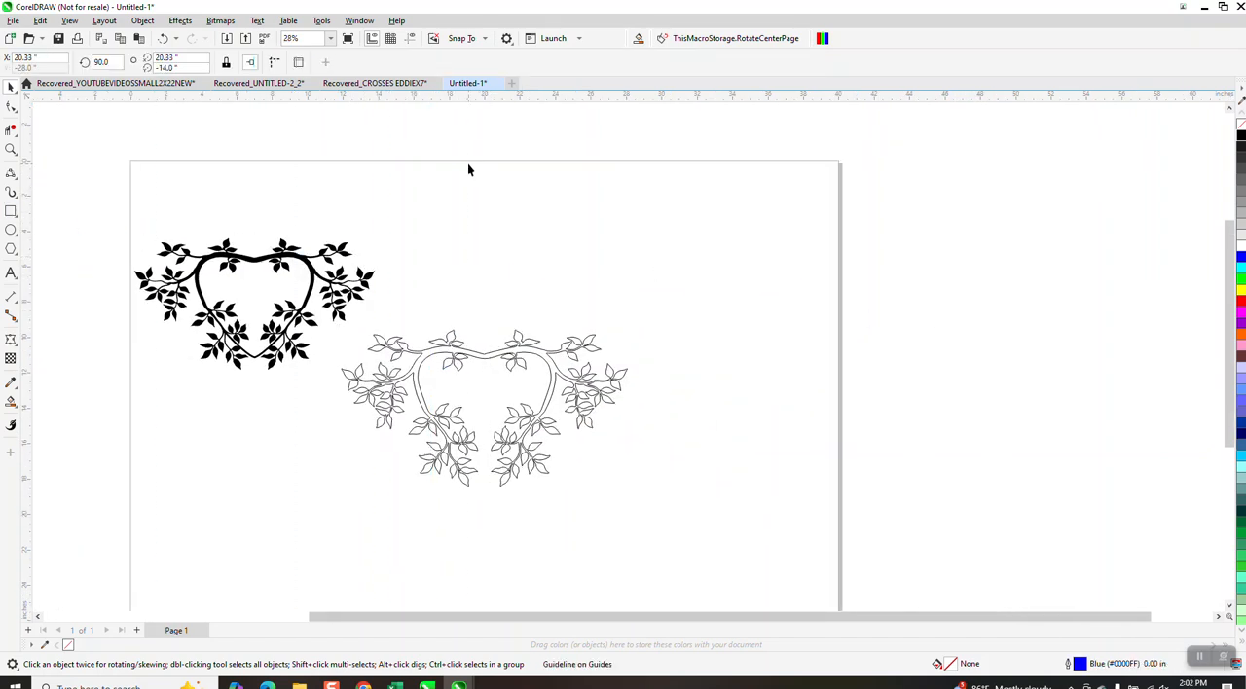
click(412, 42)
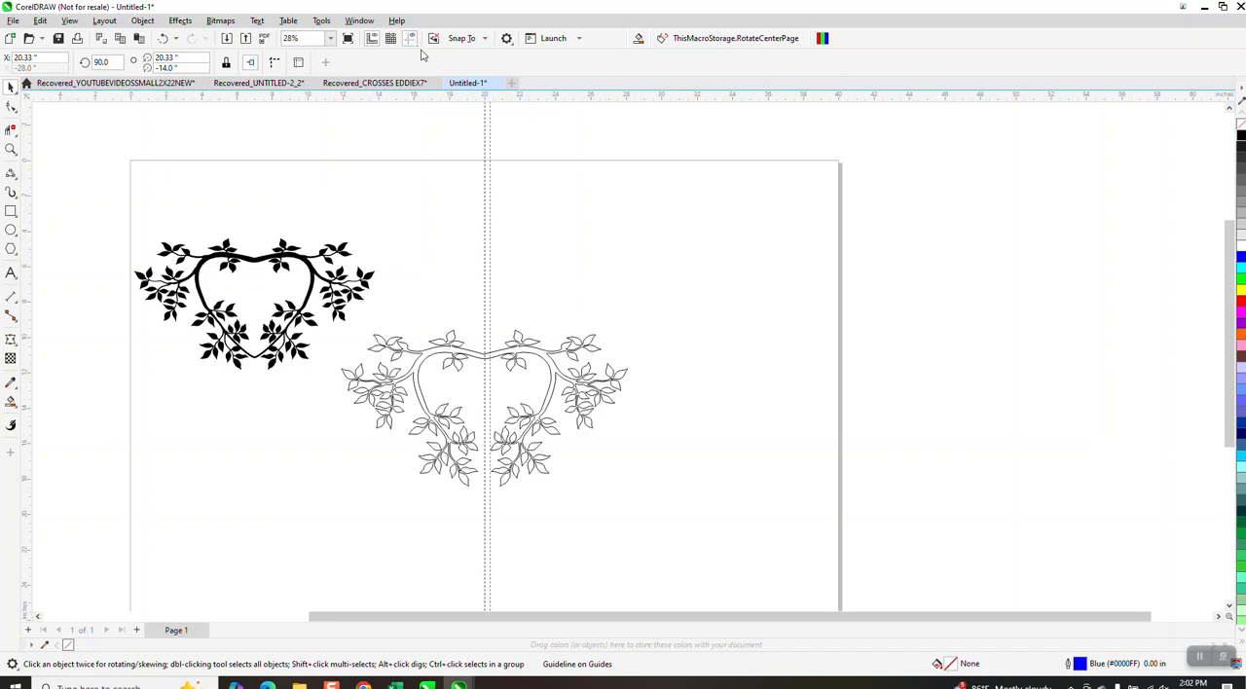
key(p)
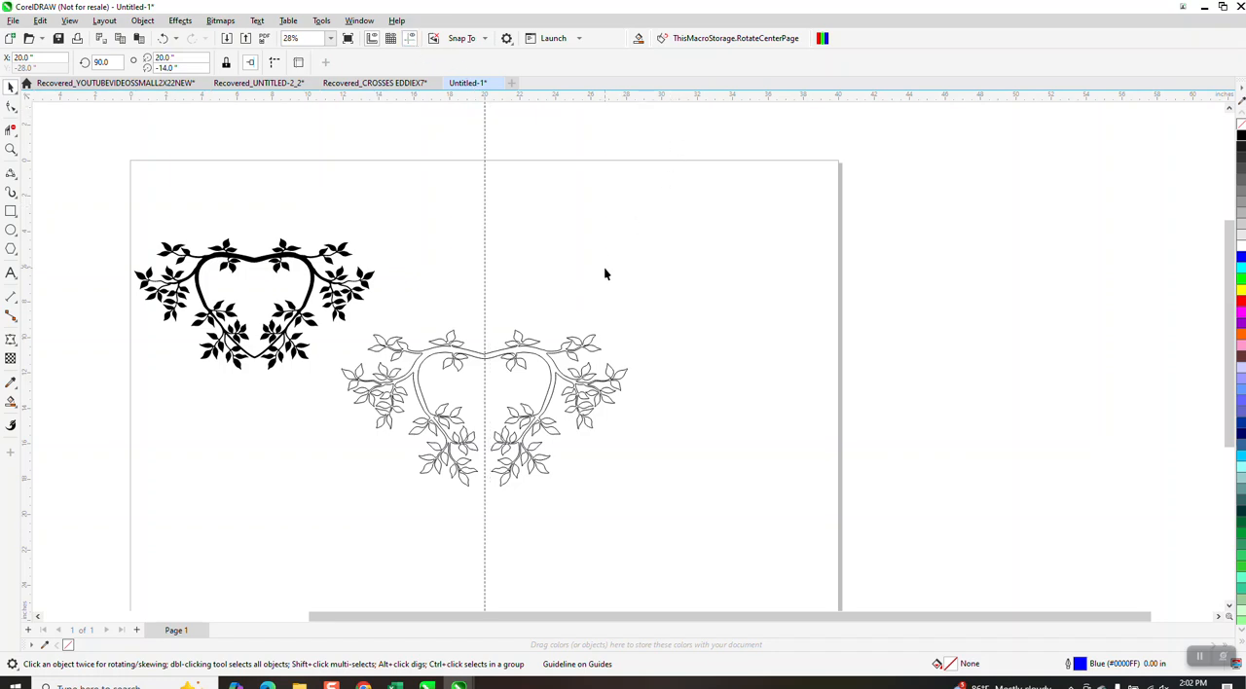
Draw a straight diagonal line, about 1.93 by 2.01 inches, from the left branch's lower fork down to the vertical guideline.
click(11, 149)
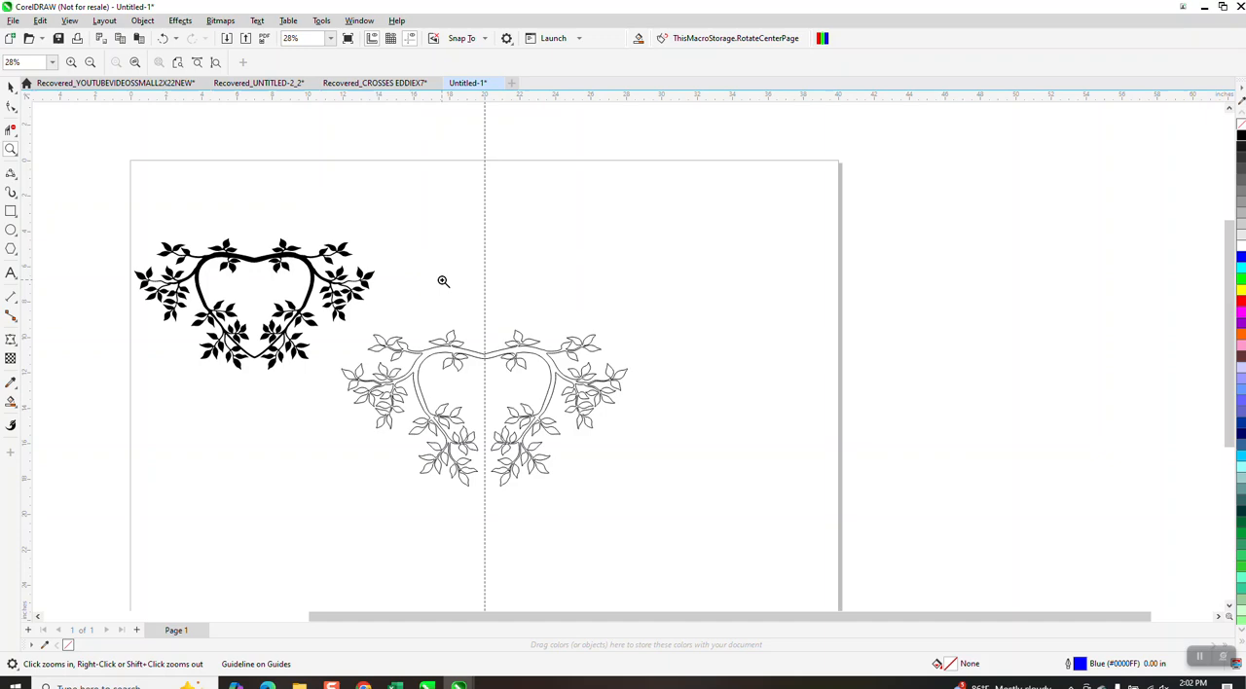
drag(423, 341, 607, 533)
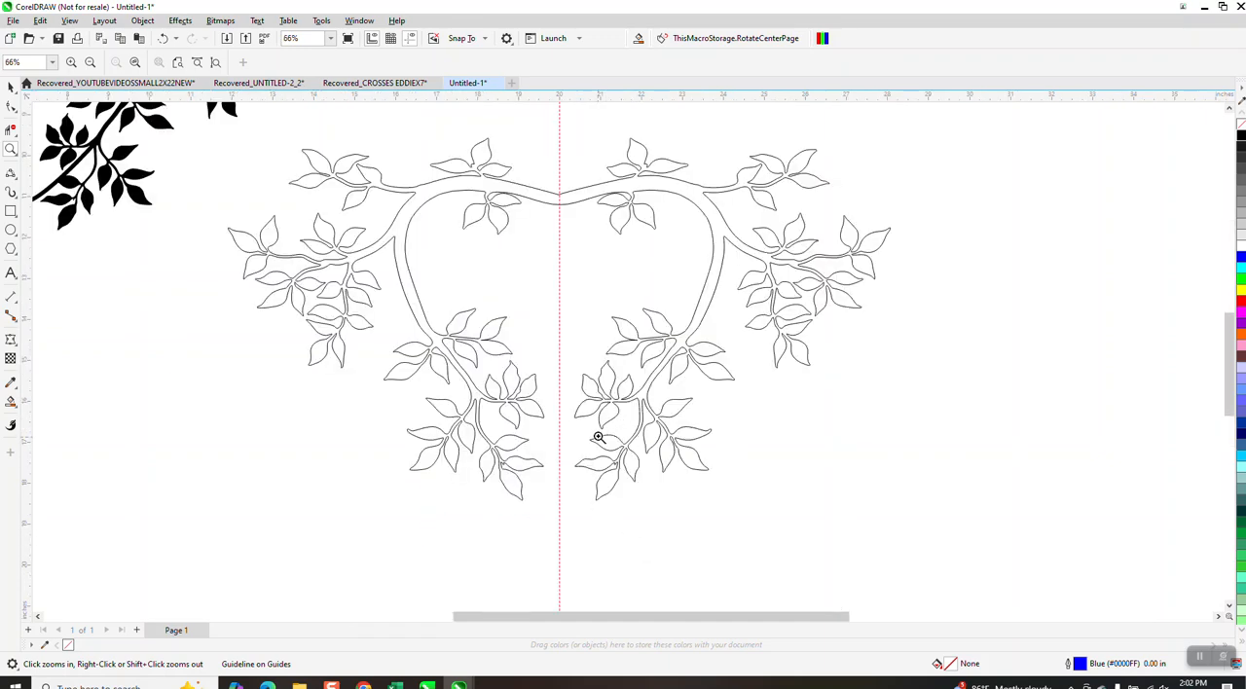
click(19, 180)
click(63, 259)
click(11, 148)
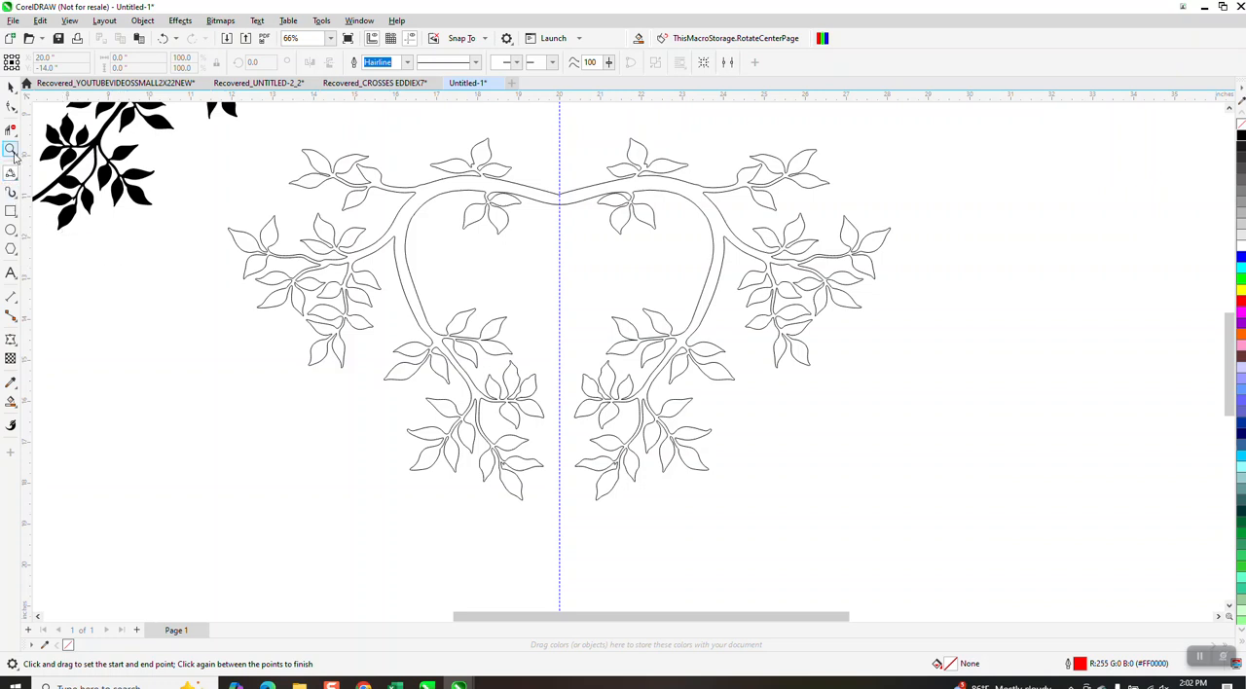
drag(419, 341, 716, 544)
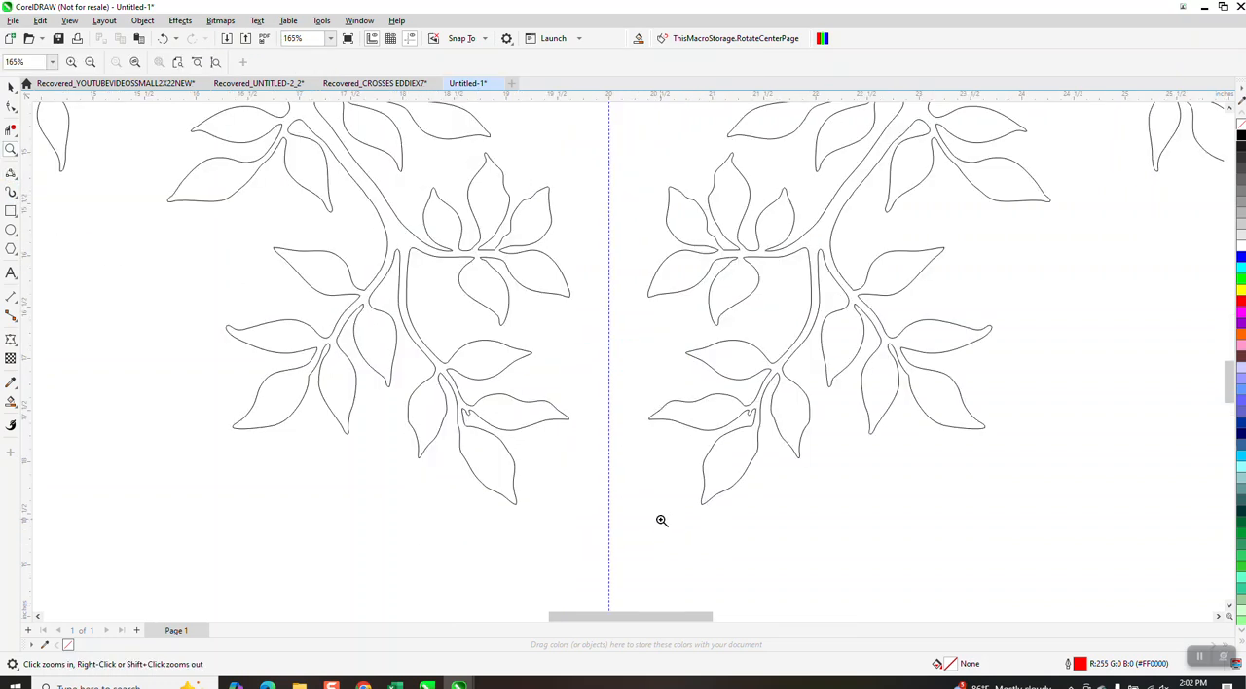
click(17, 177)
click(46, 190)
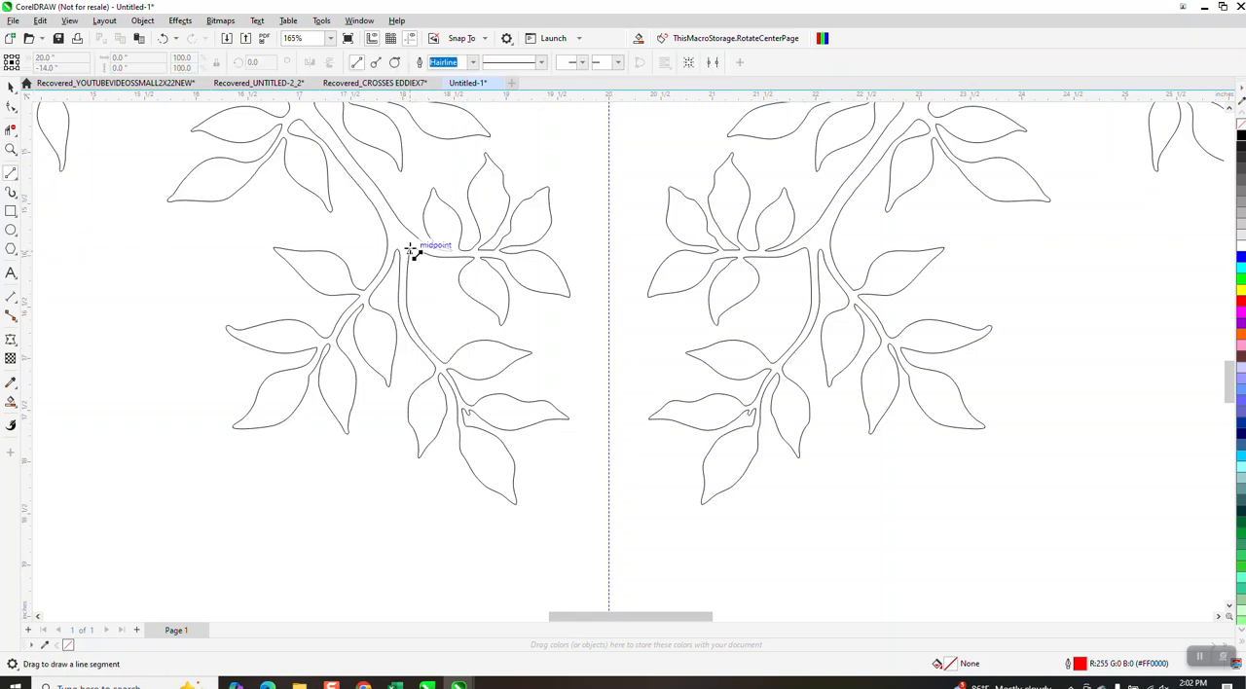
drag(410, 249, 608, 455)
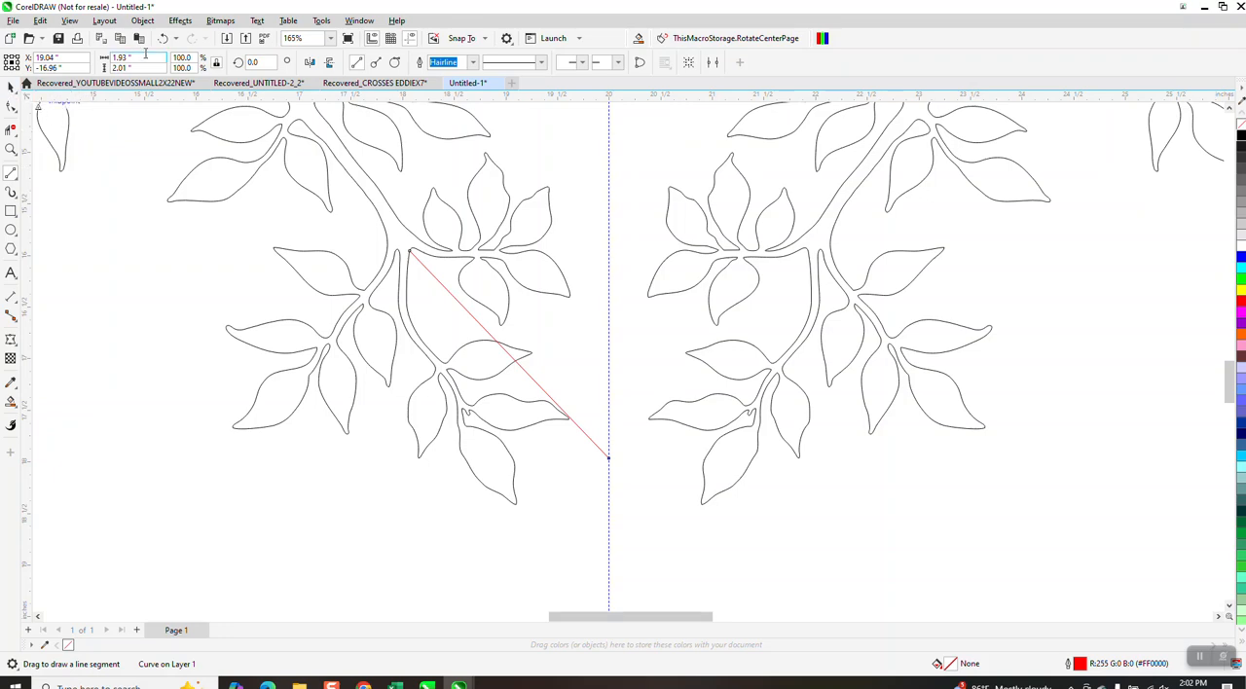
Mirror a copy of the diagonal line horizontally across the guideline to form a V between the two branches.
scroll(367, 413, down, 3)
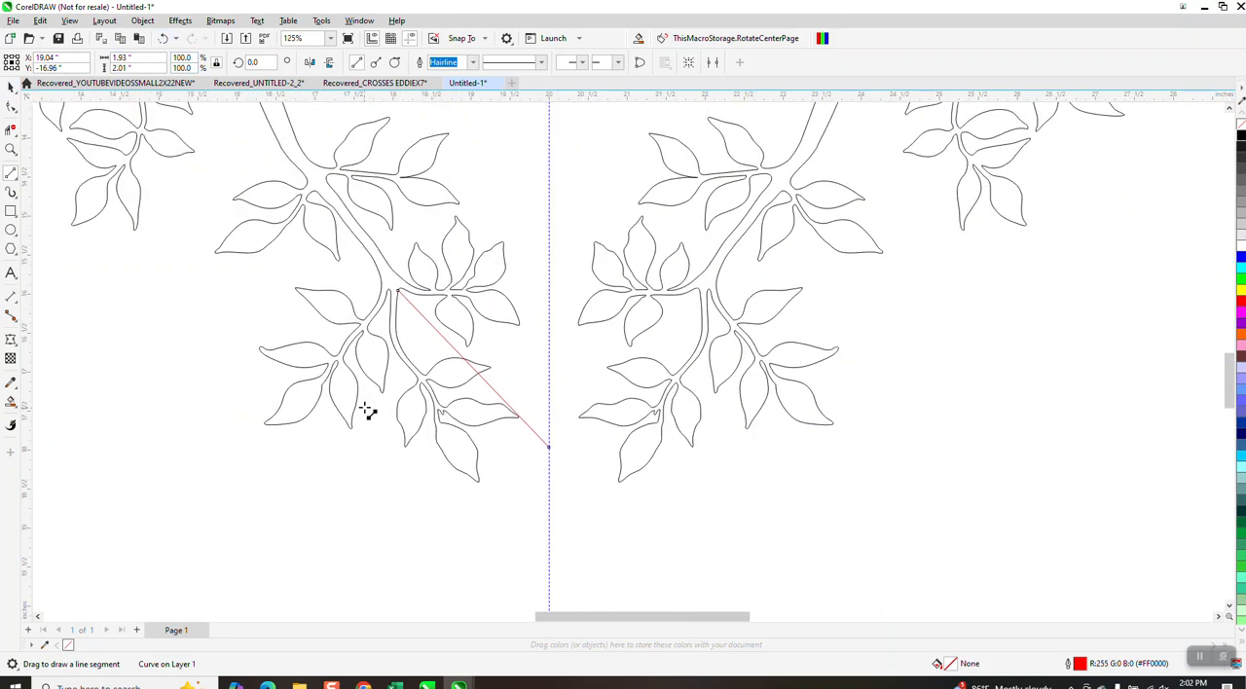
click(11, 86)
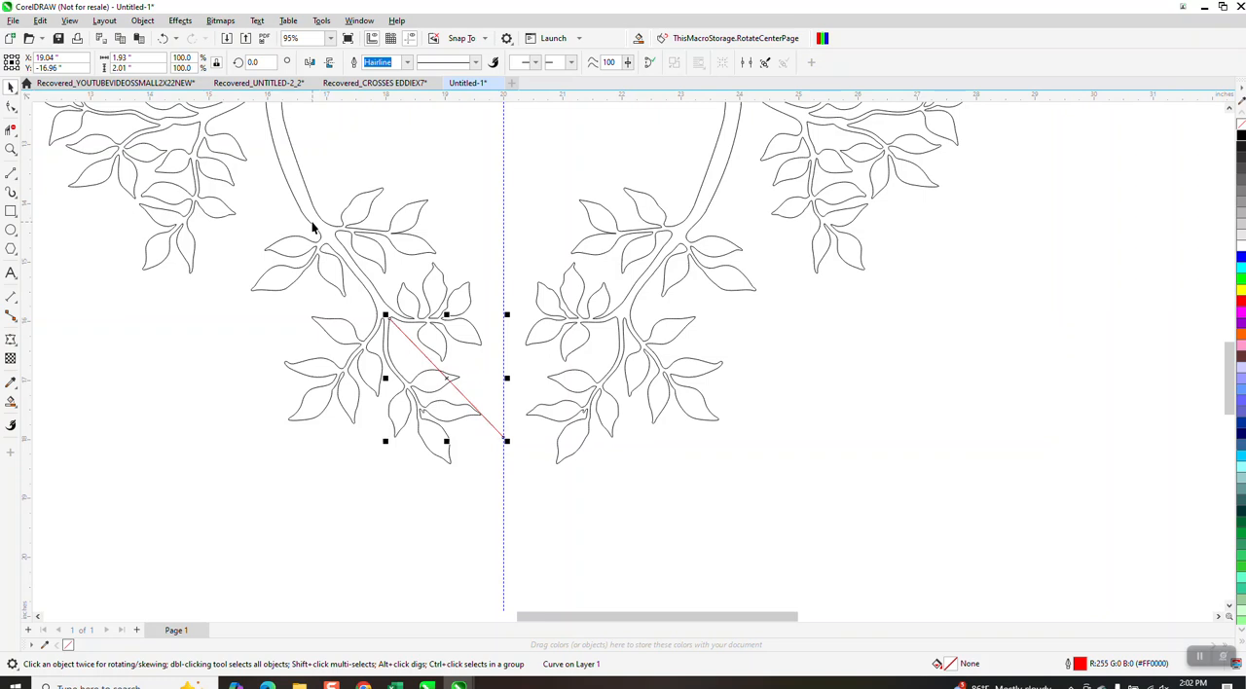
drag(385, 378, 517, 381)
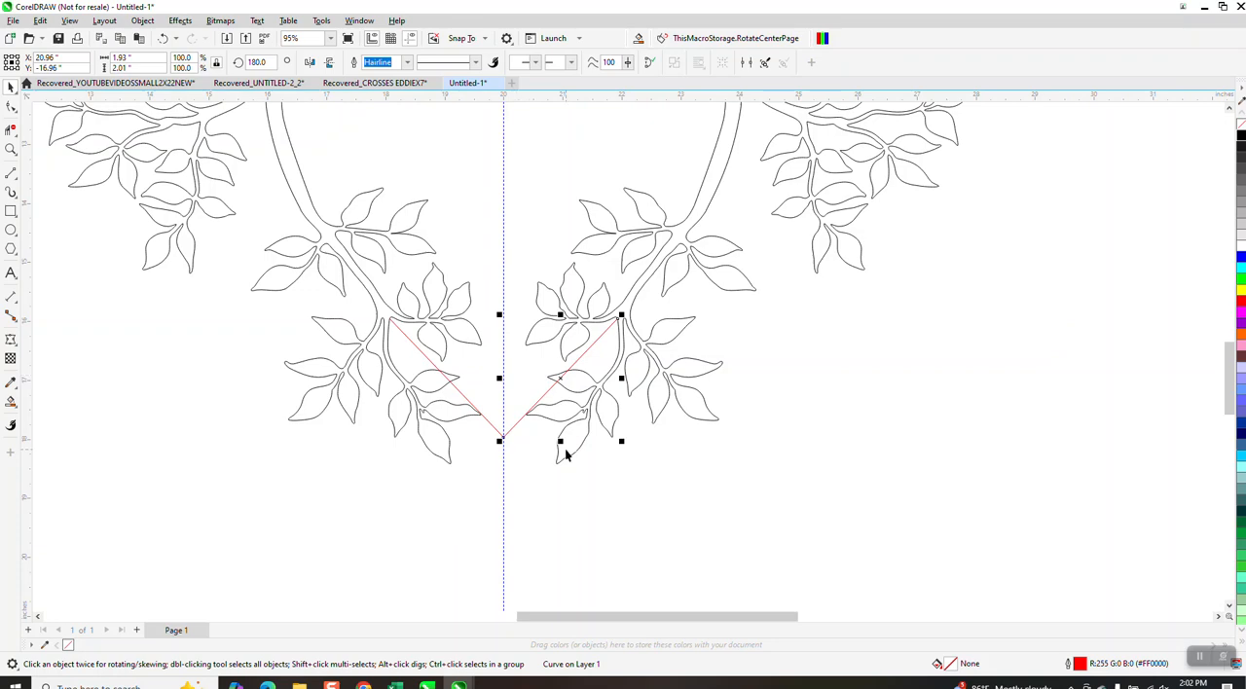
Raise the lower ends of both diagonal lines along the guideline so each line is about 1.6 inches tall.
drag(589, 311, 664, 352)
scroll(648, 357, down, 2)
scroll(633, 337, down, 3)
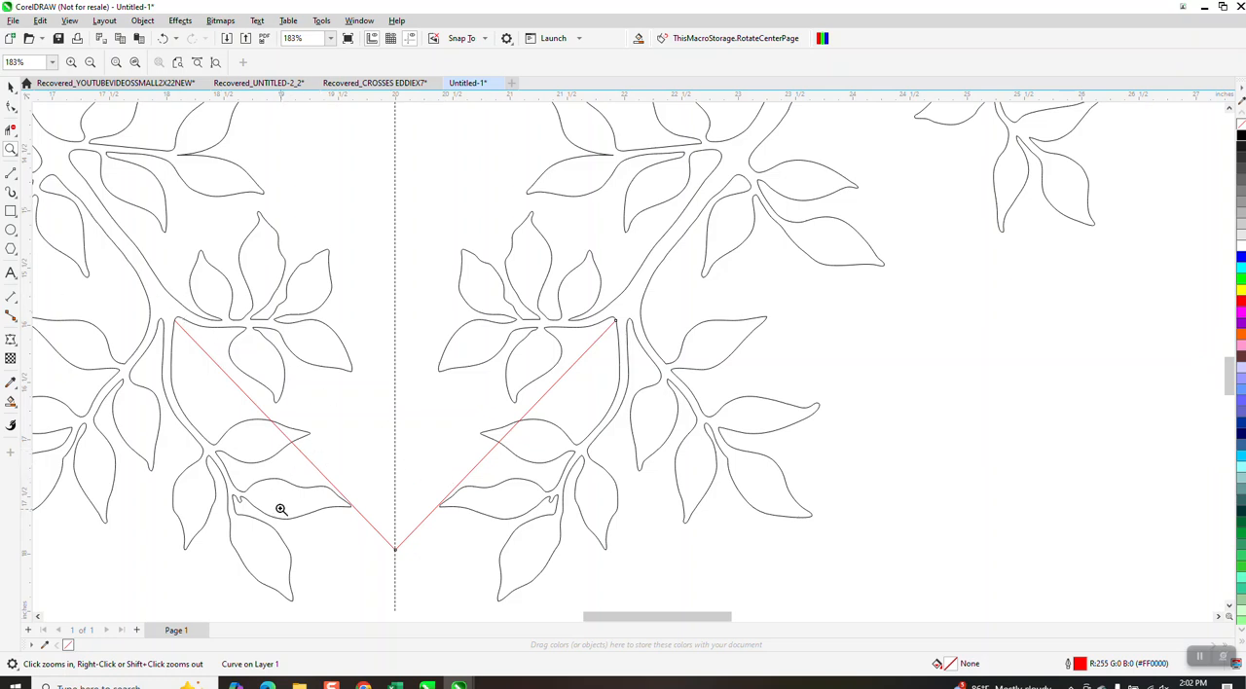
click(11, 105)
drag(395, 547, 395, 498)
click(395, 551)
drag(395, 550, 396, 503)
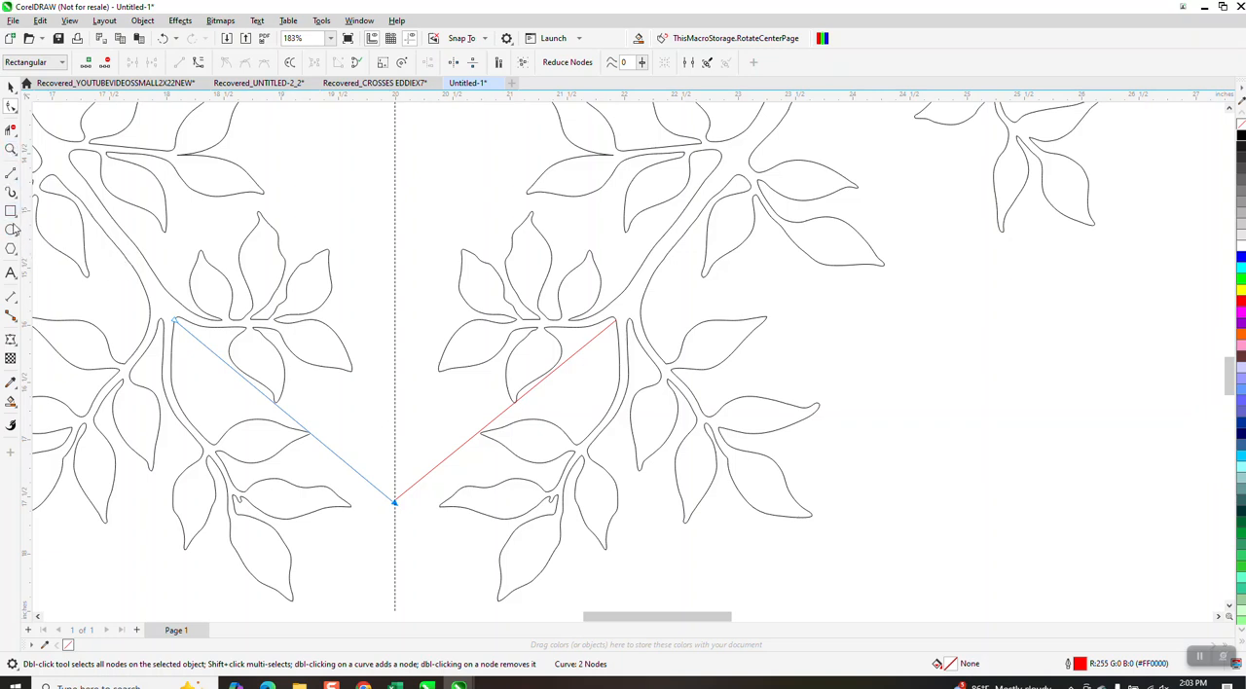
Measure the left branch's thickness just above its lower fork with a dimension line and remove the dimension.
click(11, 149)
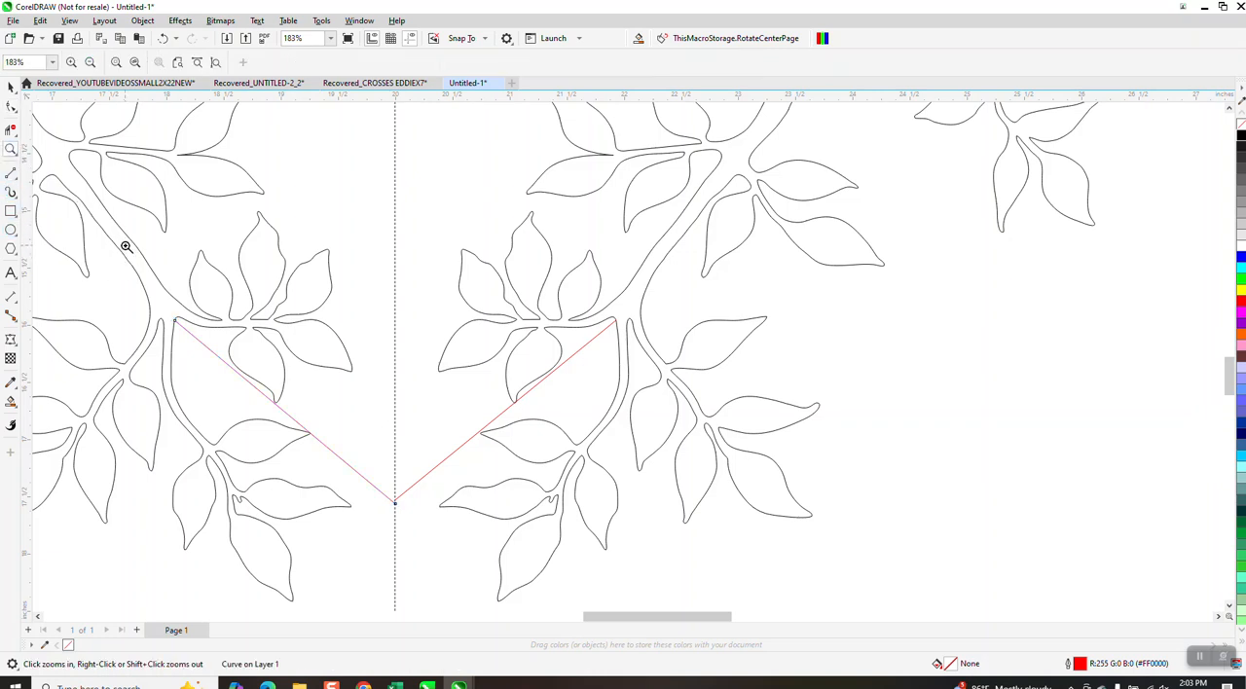
drag(244, 356, 92, 282)
click(16, 300)
click(54, 296)
drag(516, 124, 414, 168)
click(415, 168)
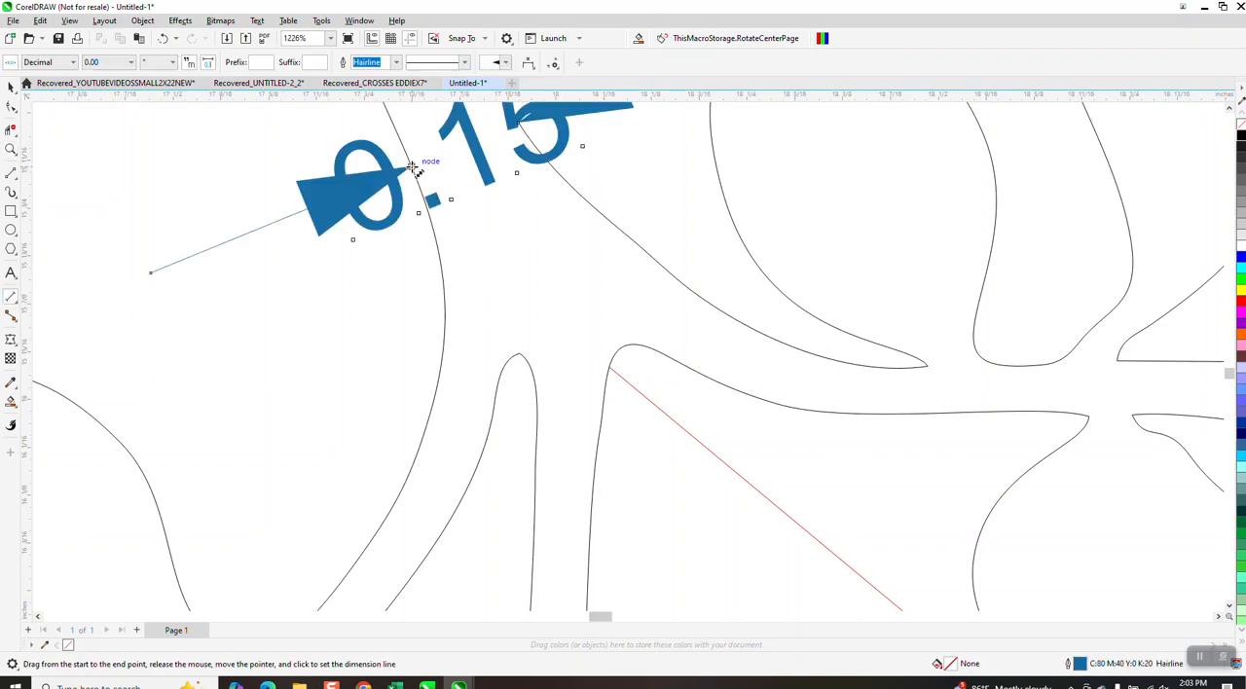
scroll(239, 274, down, 2)
key(space)
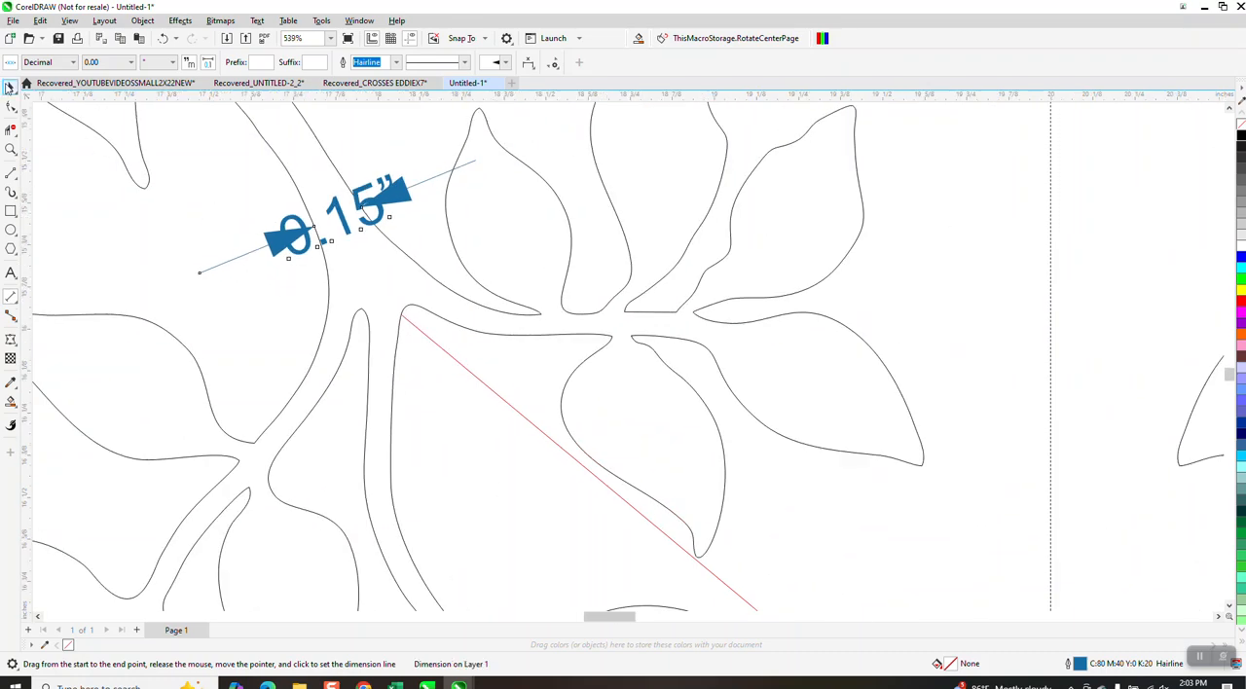
click(239, 169)
Set the outline width of both diagonal lines to 0.15 in.
scroll(247, 172, down, 3)
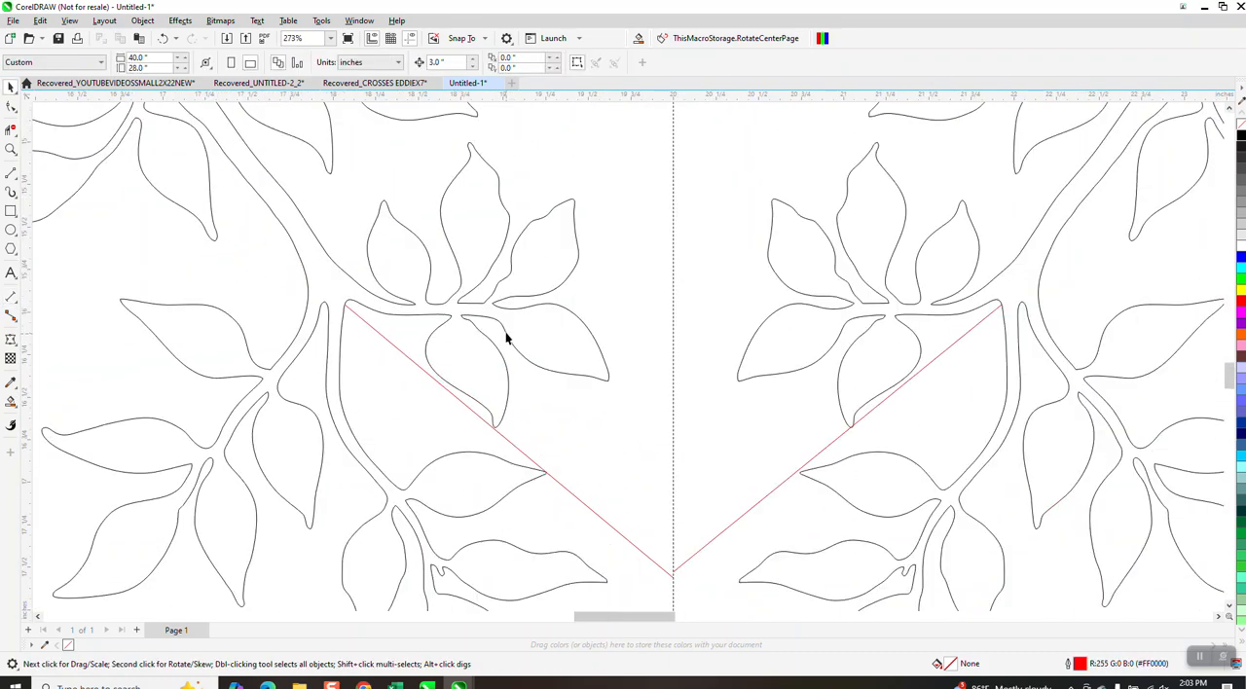
click(488, 398)
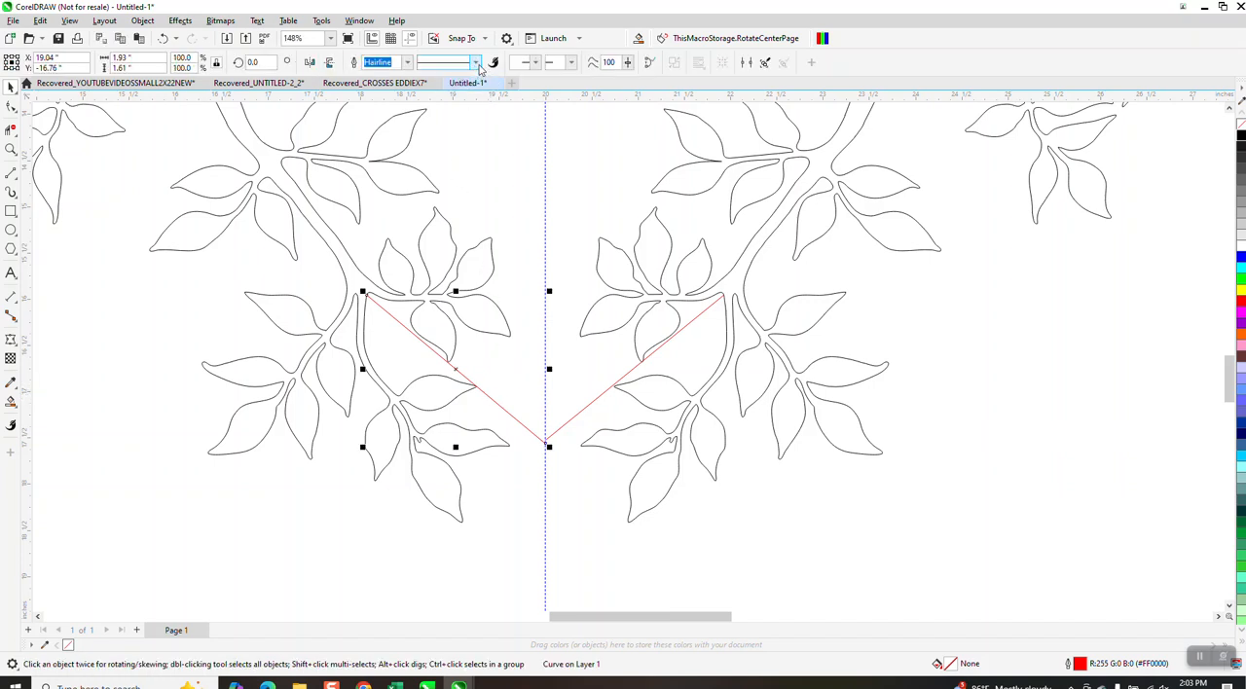
click(409, 62)
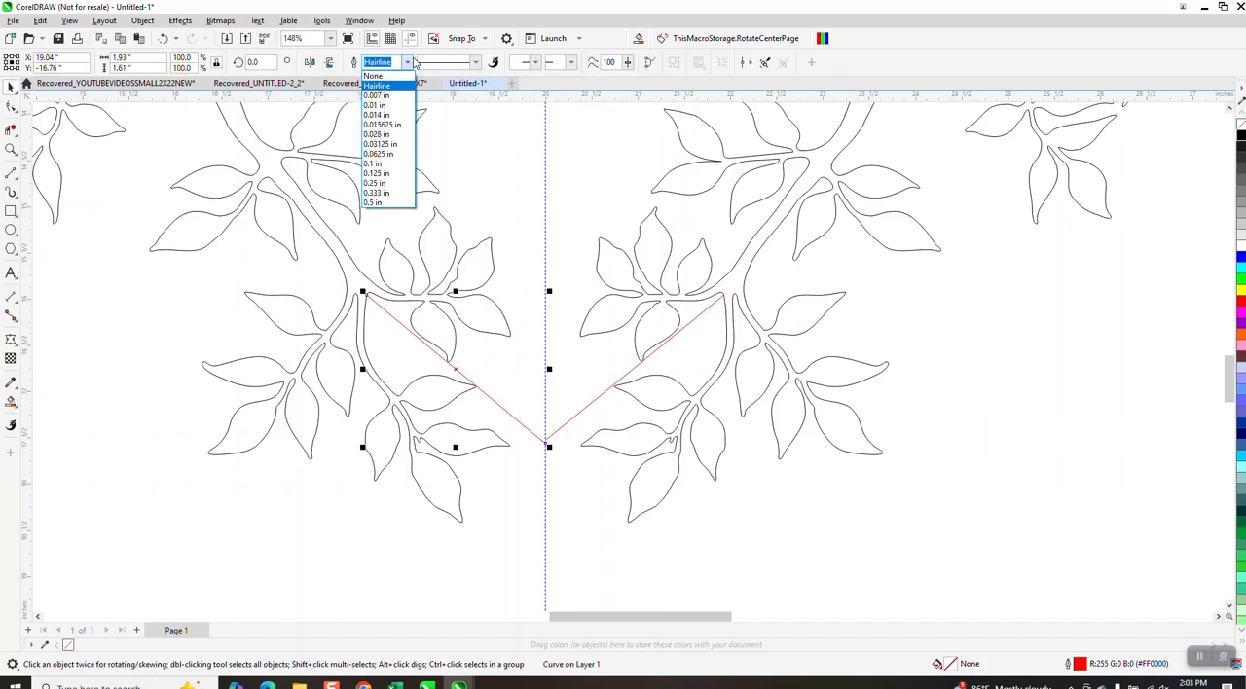
click(378, 114)
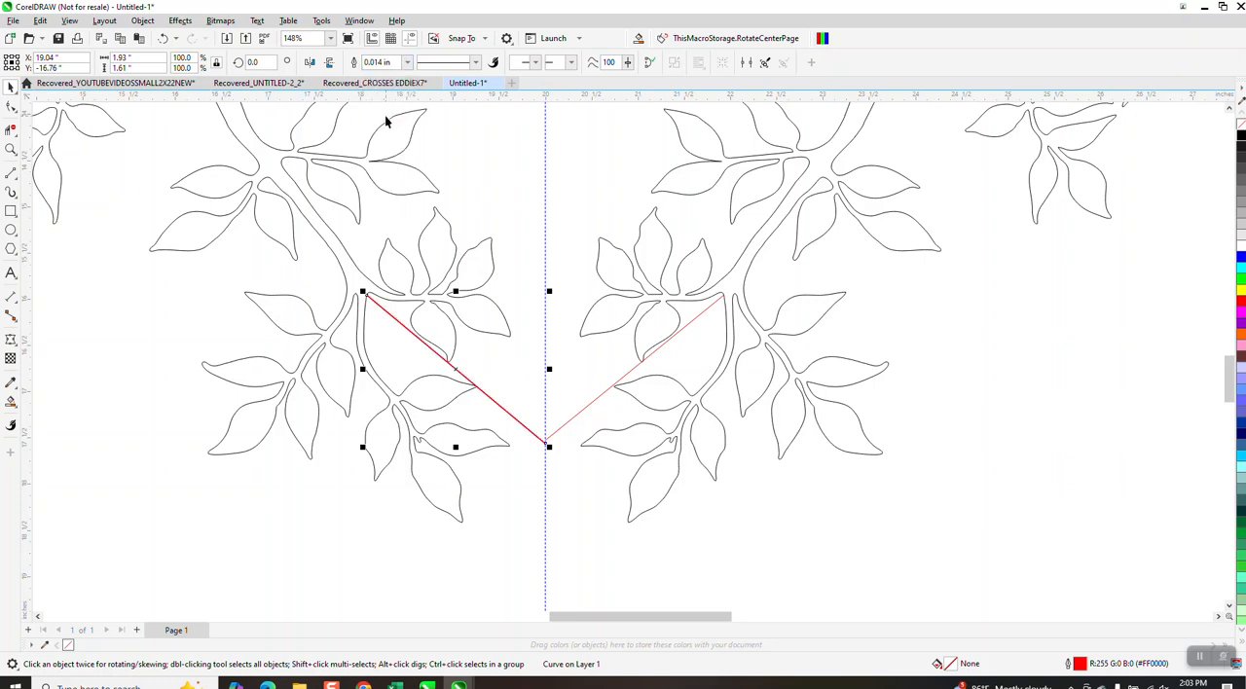
click(380, 62)
key(BackSpace)
text(.15)
key(Return)
click(593, 407)
click(385, 62)
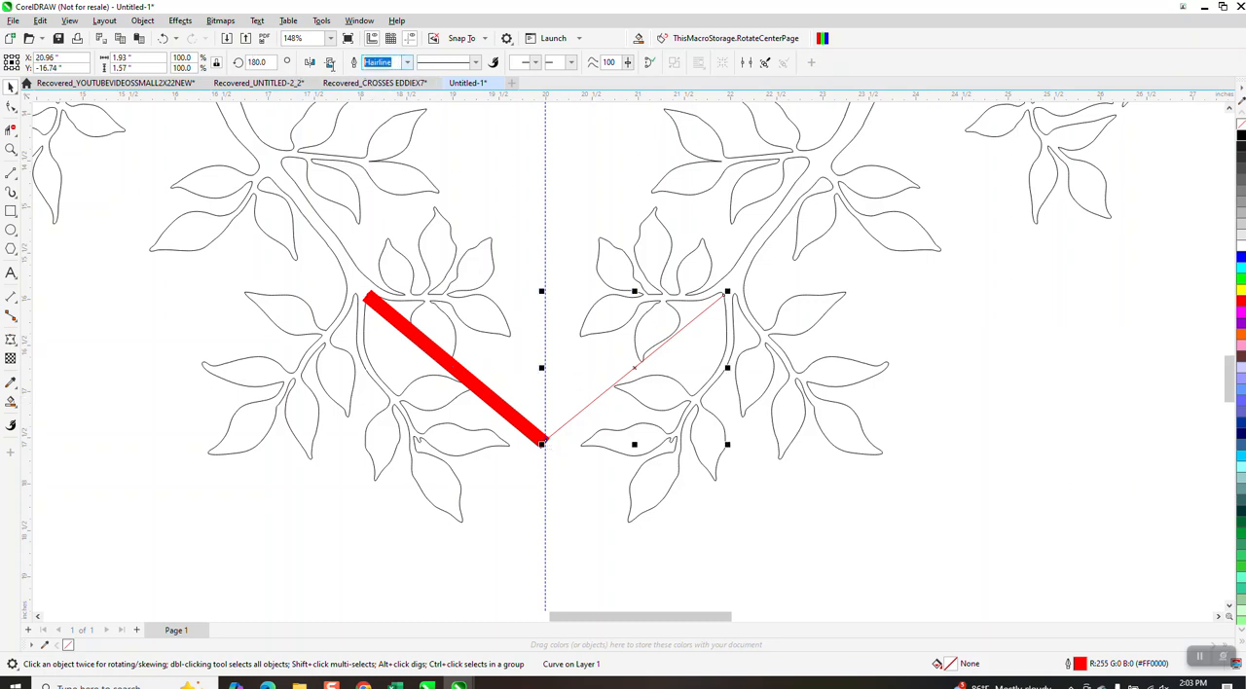
text(.15)
key(Return)
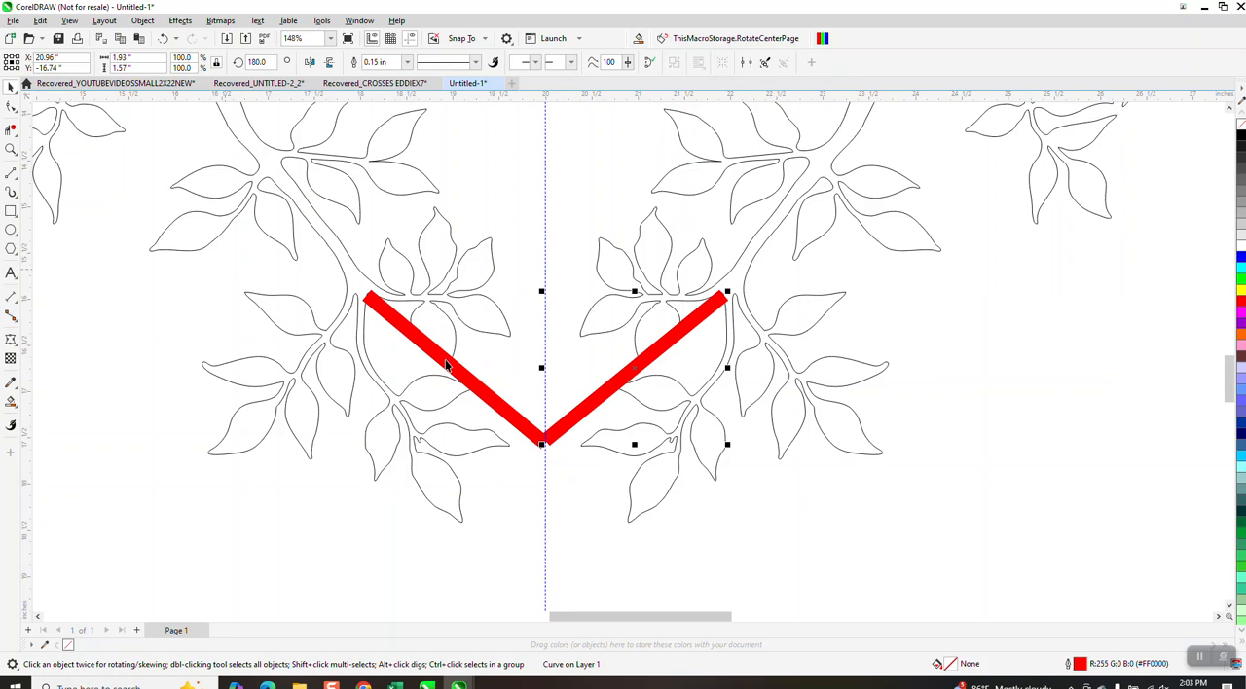
Convert the outlines of both thick lines to objects and give the resulting bars no fill and a black hairline outline.
shift+click(447, 366)
click(142, 20)
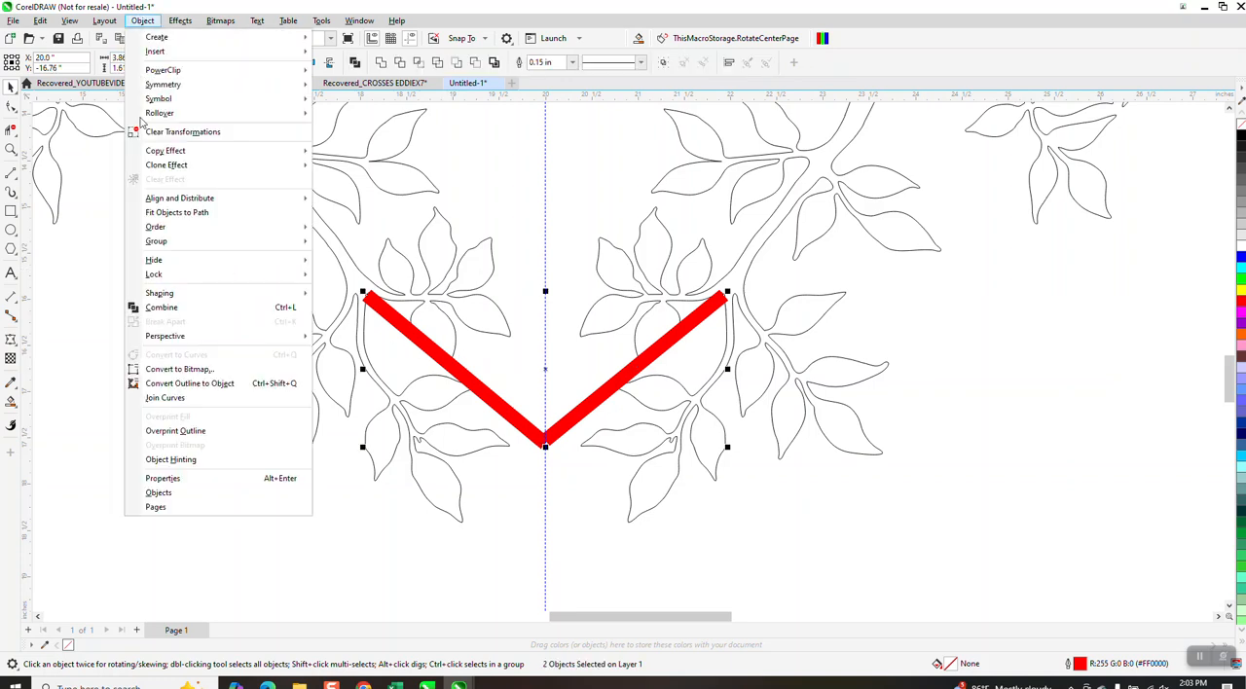
click(179, 385)
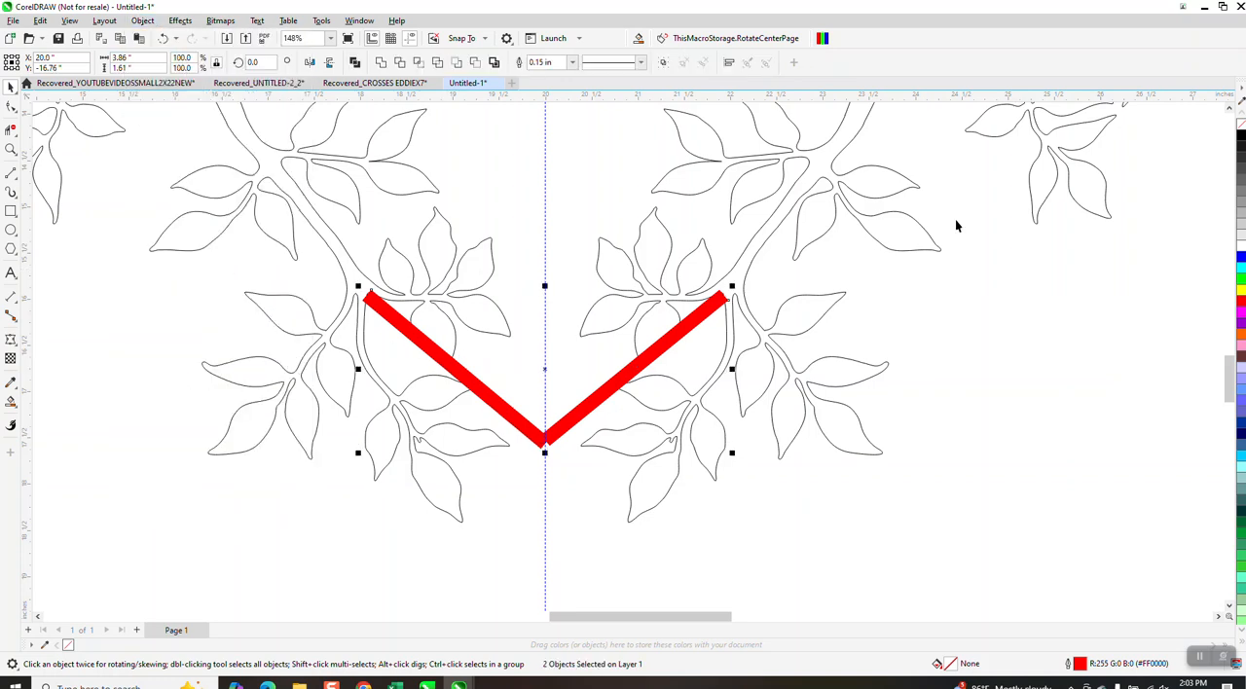
click(1241, 127)
right_click(1242, 138)
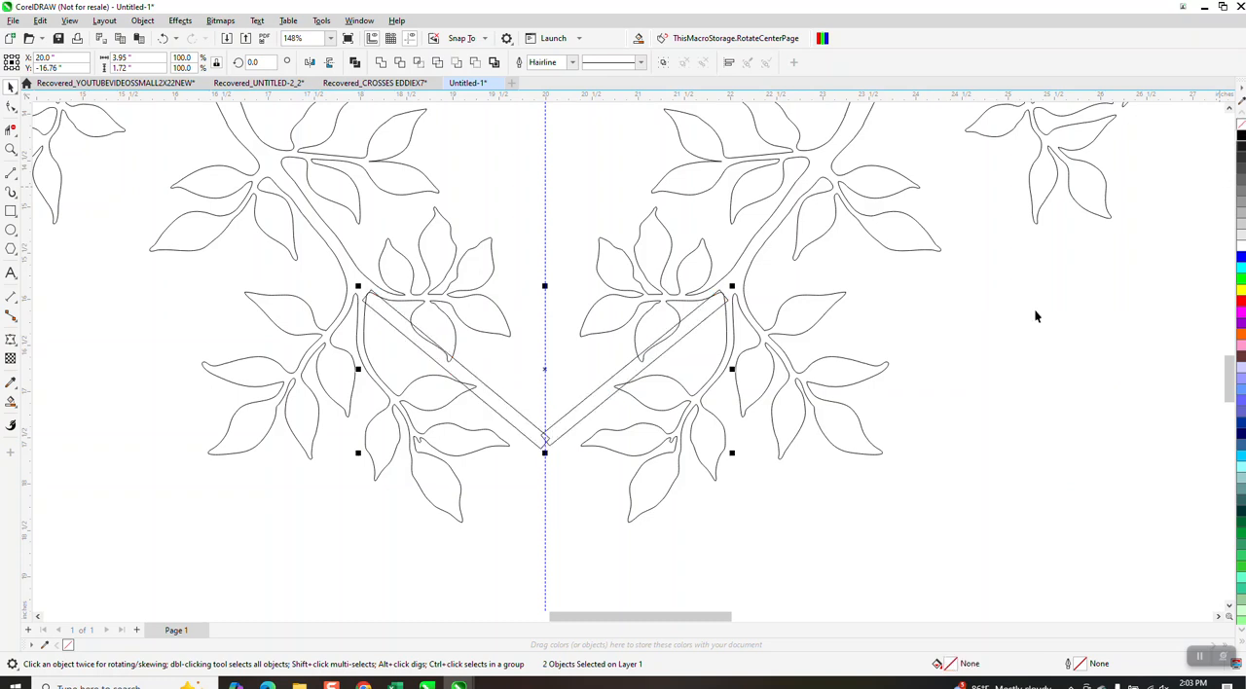
Try deleting the lower corner node of the right bar at the guideline, and undo the deletion.
click(11, 149)
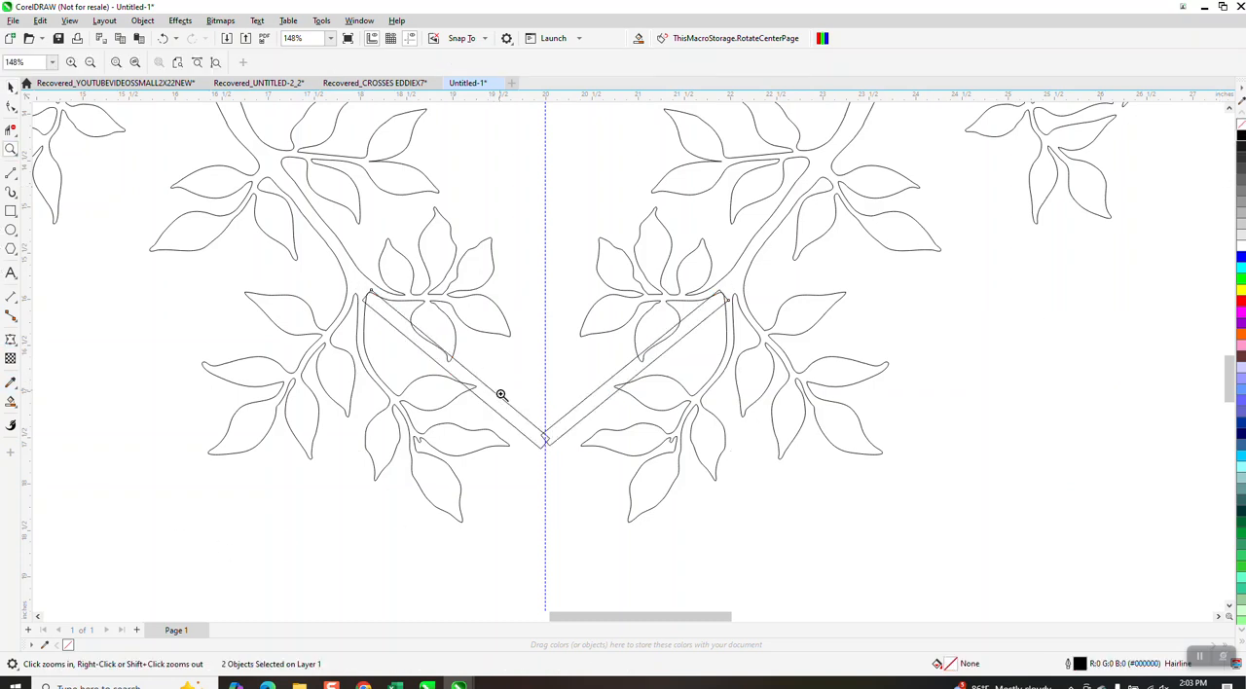
drag(495, 385, 619, 534)
click(10, 107)
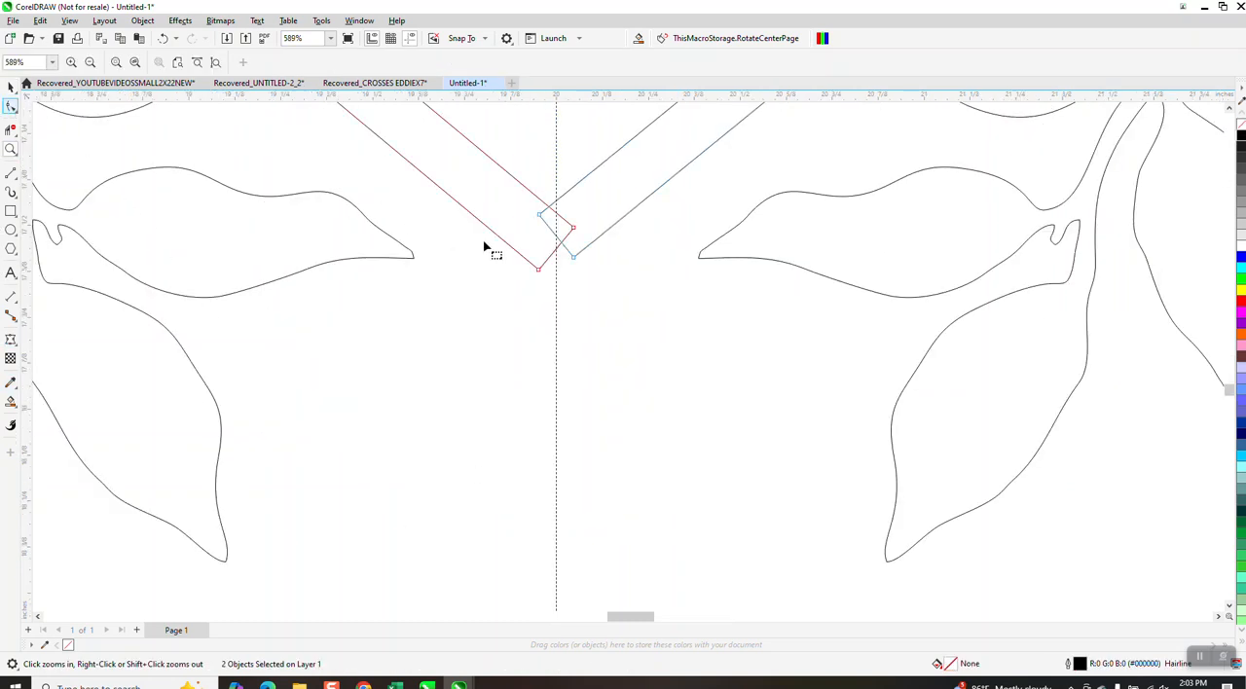
double_click(574, 260)
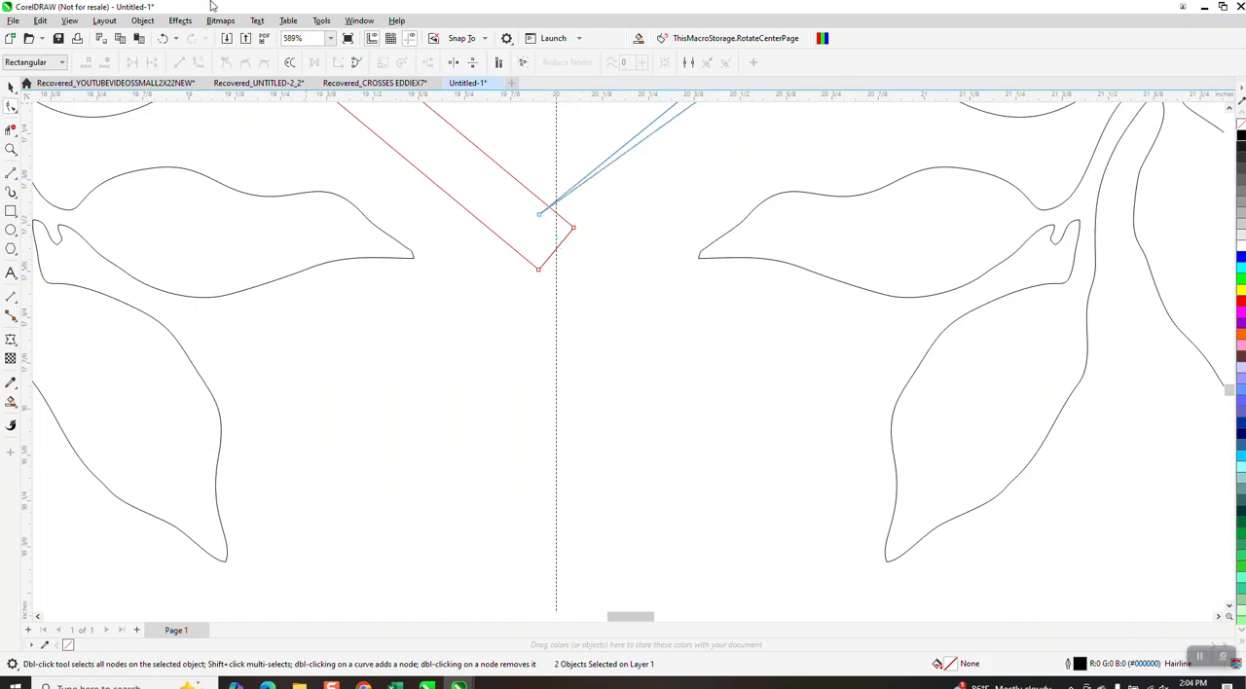
click(166, 42)
scroll(506, 311, down, 8)
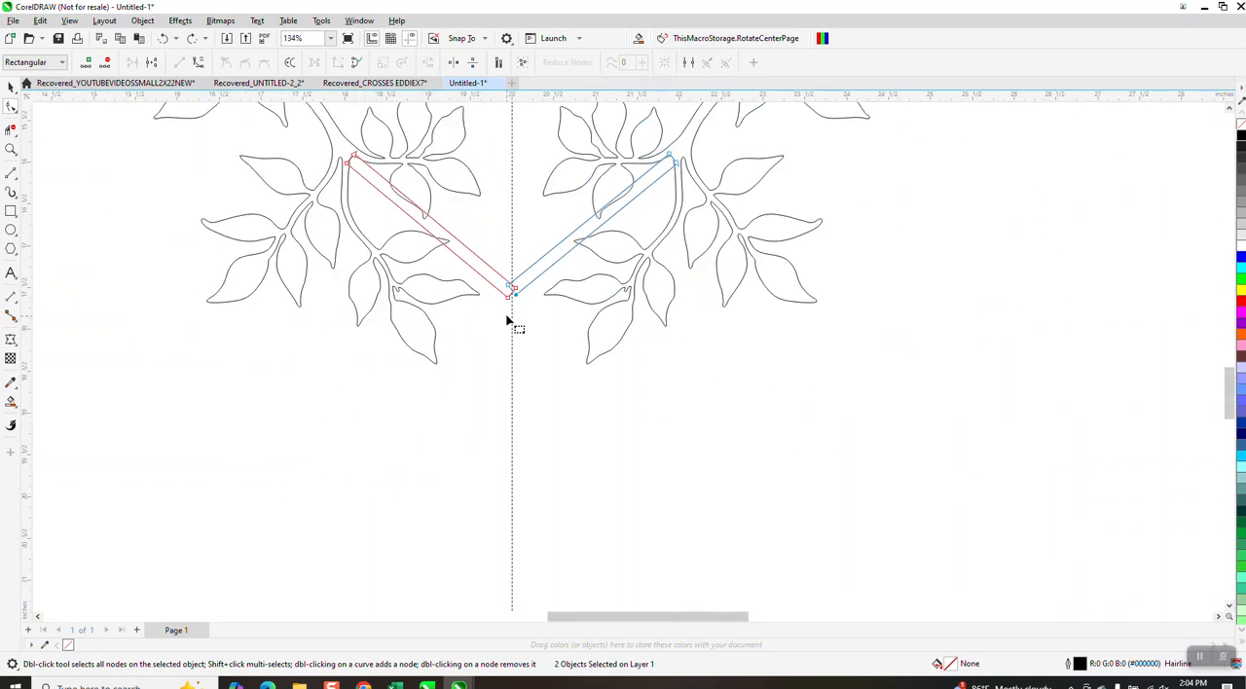
drag(419, 271, 617, 334)
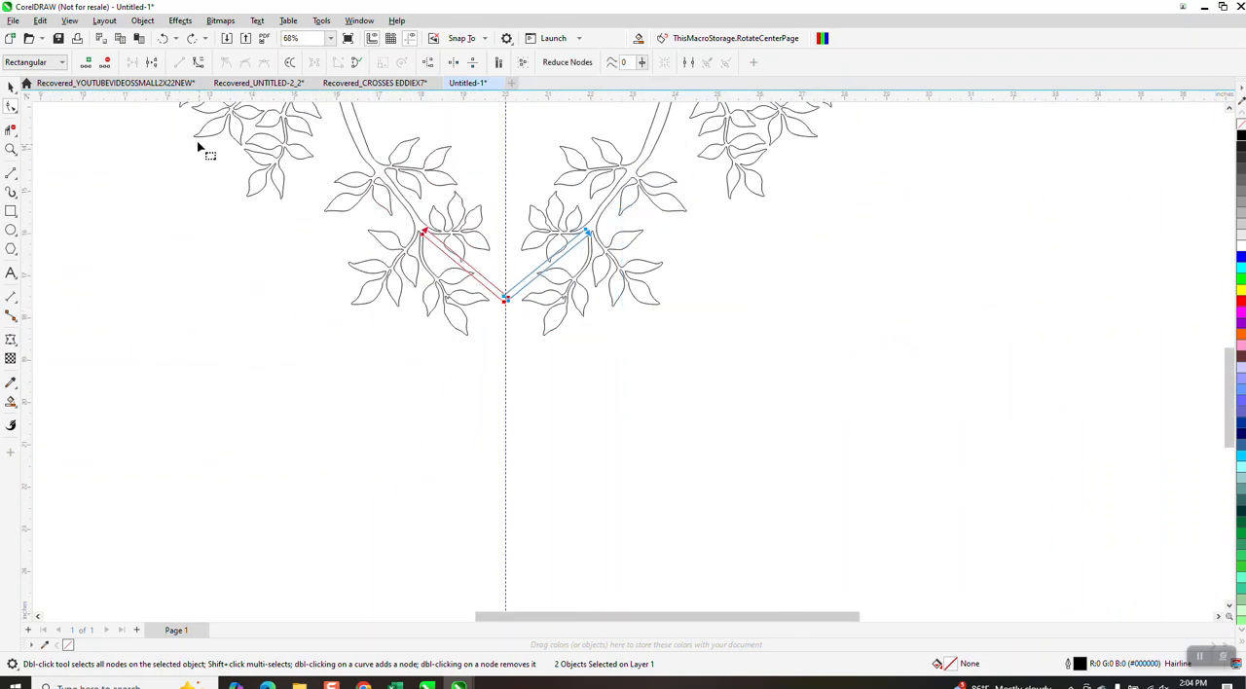
click(142, 21)
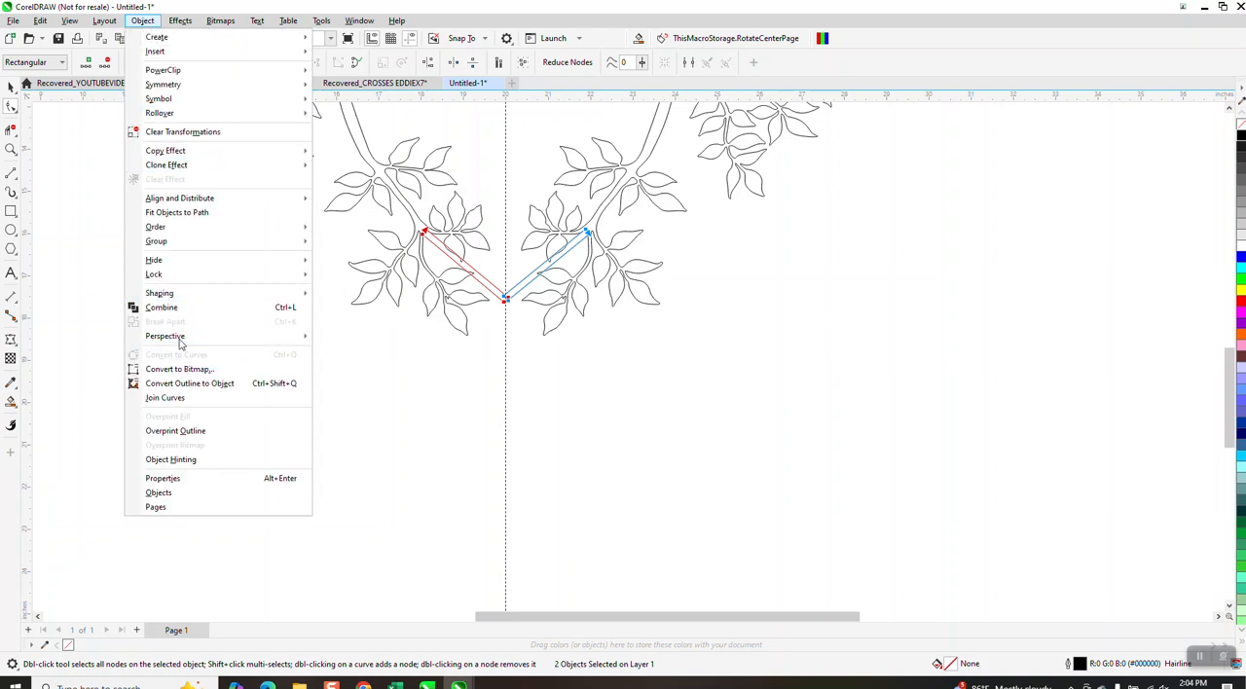
click(101, 244)
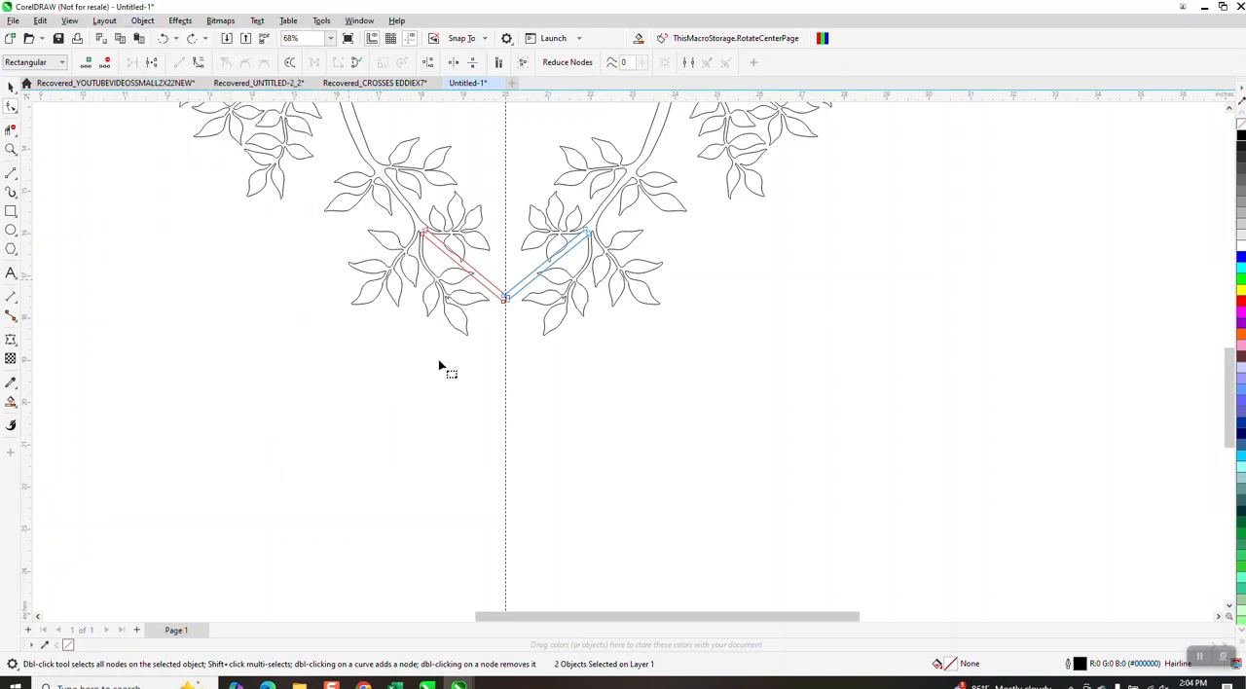
Reshape the lower ends of both diagonal bars by moving their corner nodes so the outer edges meet in a point on the guideline.
click(10, 87)
click(492, 325)
click(488, 286)
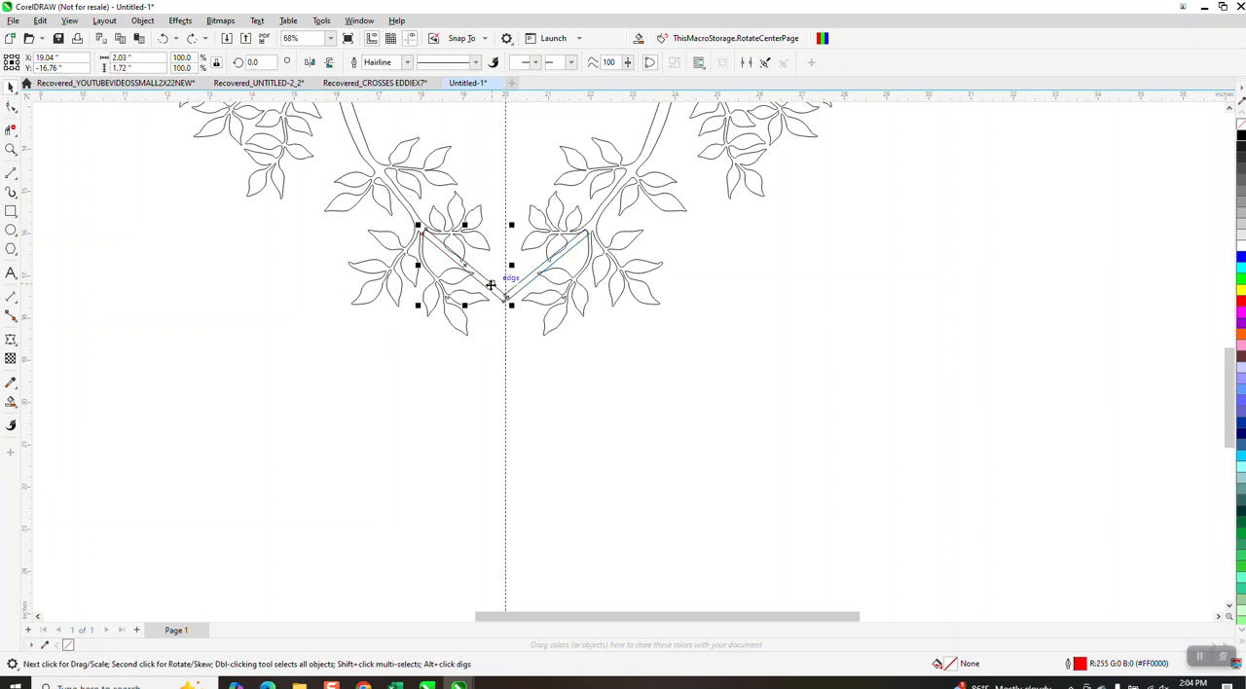
click(144, 21)
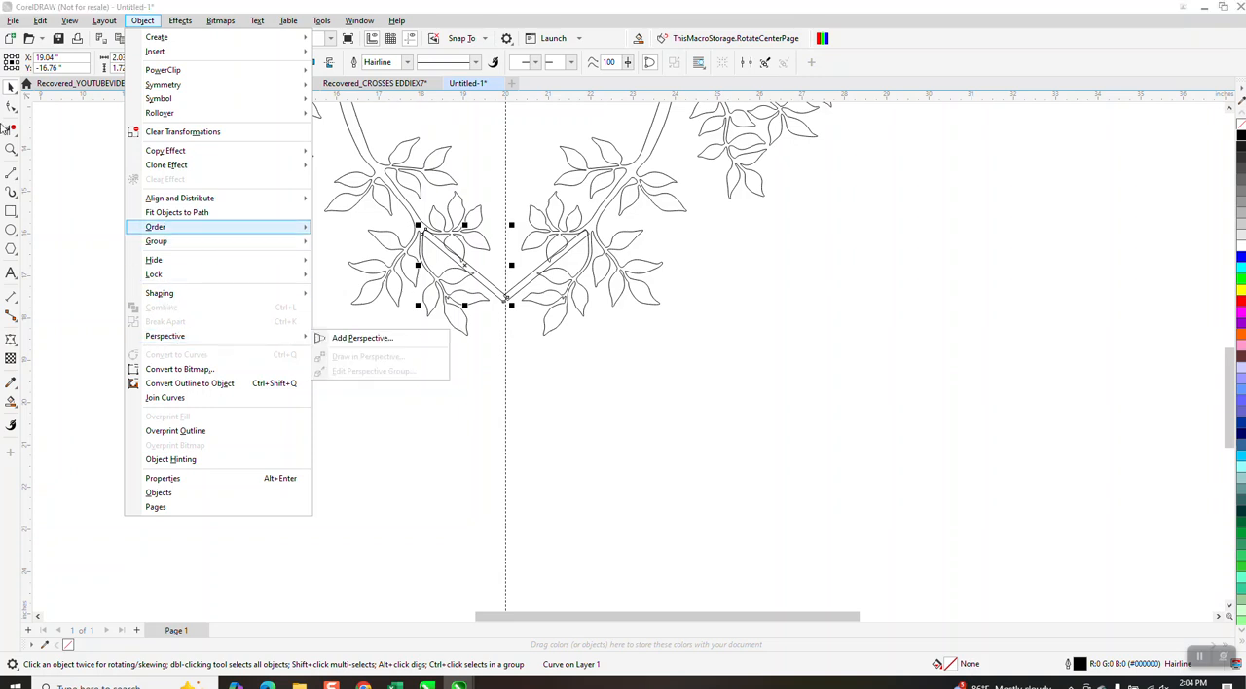
click(439, 245)
key(z)
drag(421, 230, 599, 367)
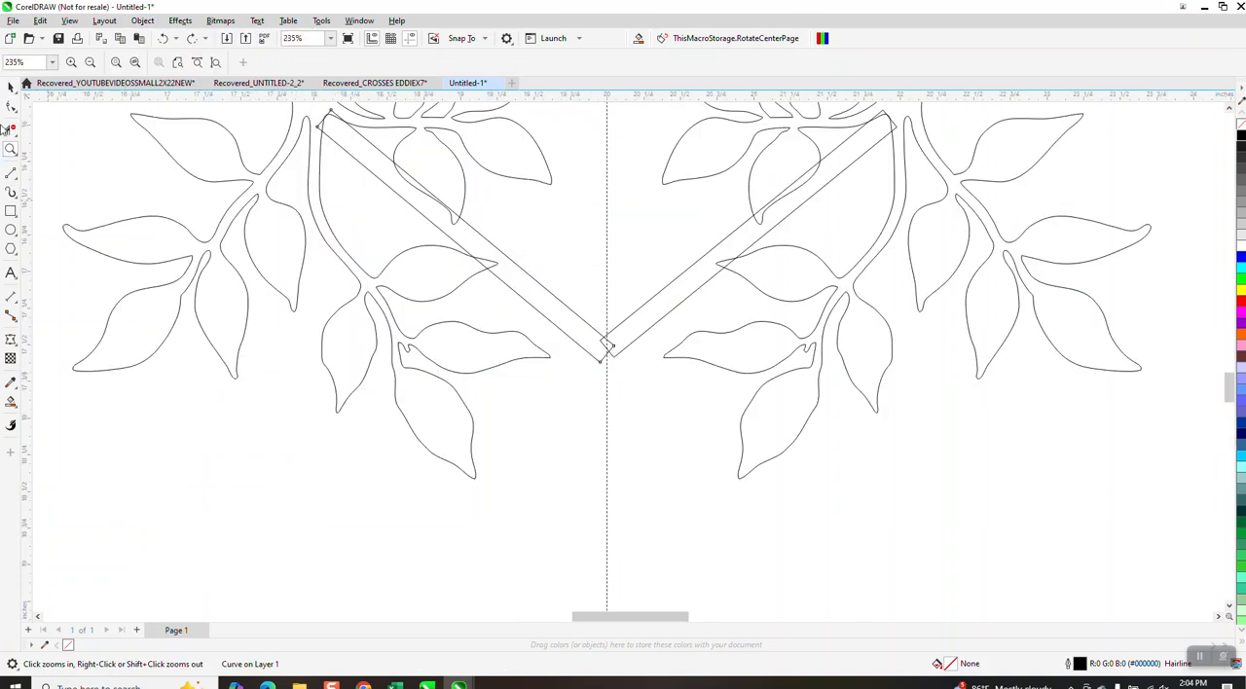
key(space)
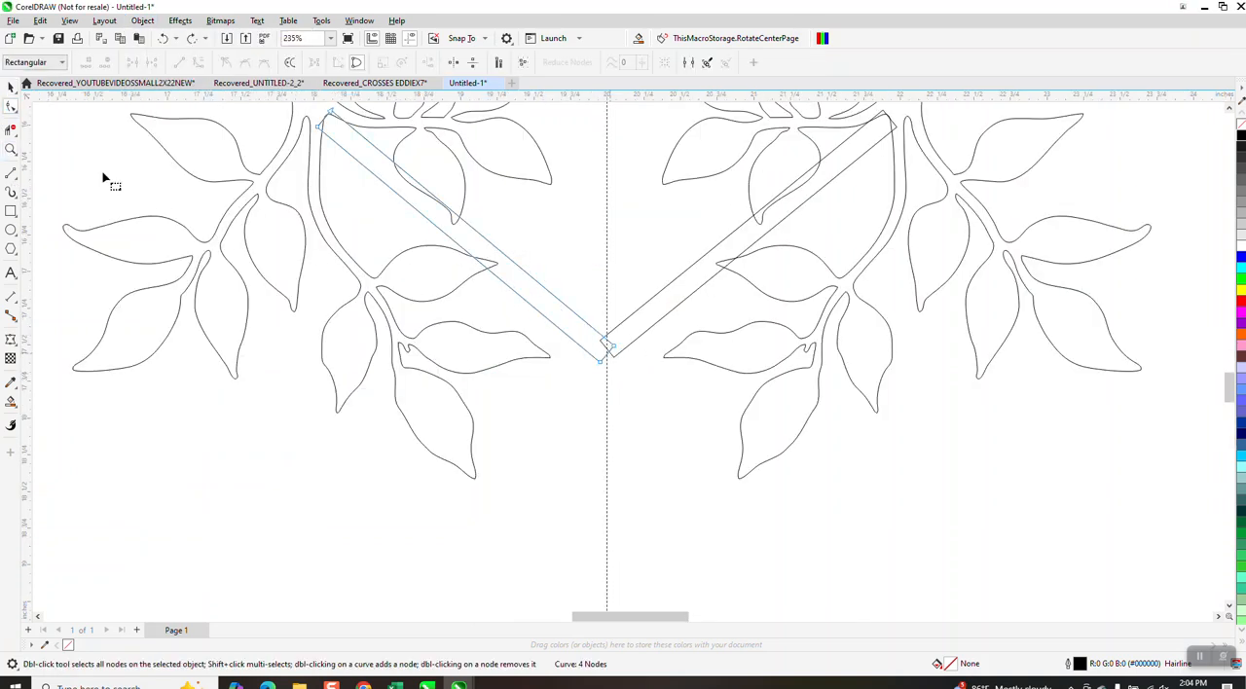
click(11, 148)
drag(513, 267, 858, 524)
click(11, 107)
click(459, 292)
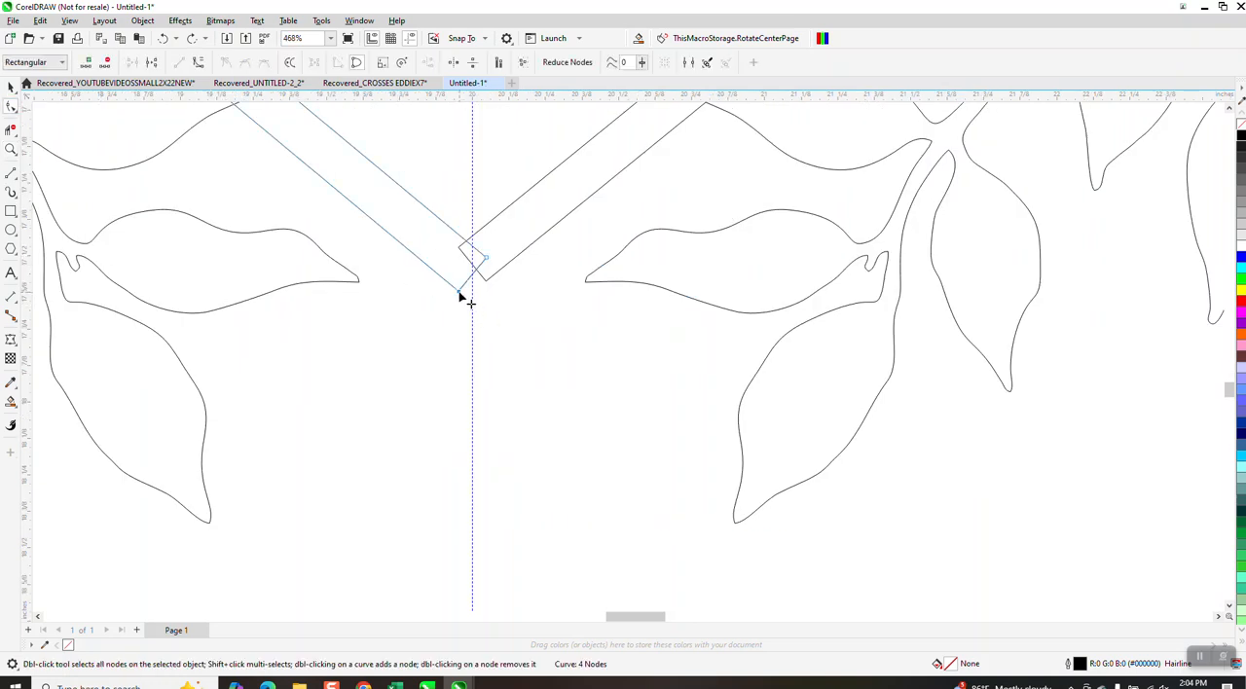
drag(461, 296, 474, 305)
click(486, 288)
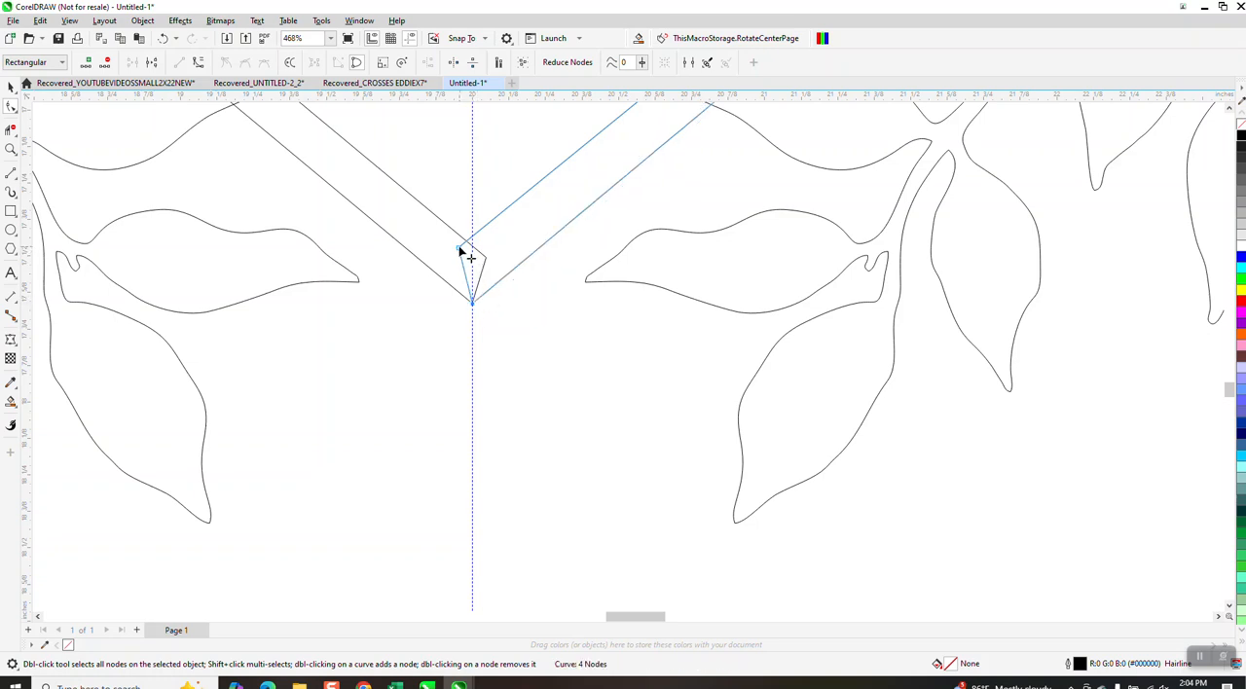
drag(459, 249, 460, 255)
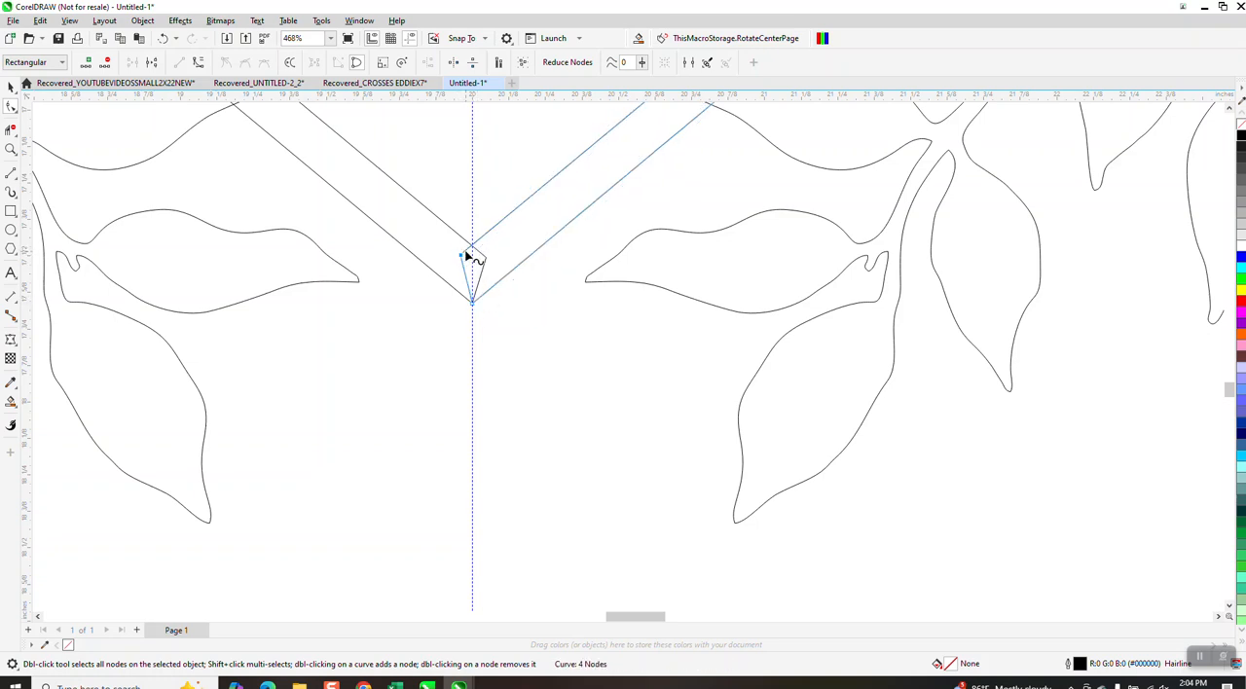
Delete the overlapping end segments inside the tip with Virtual Segment Delete so the two bars form one continuous V.
click(11, 129)
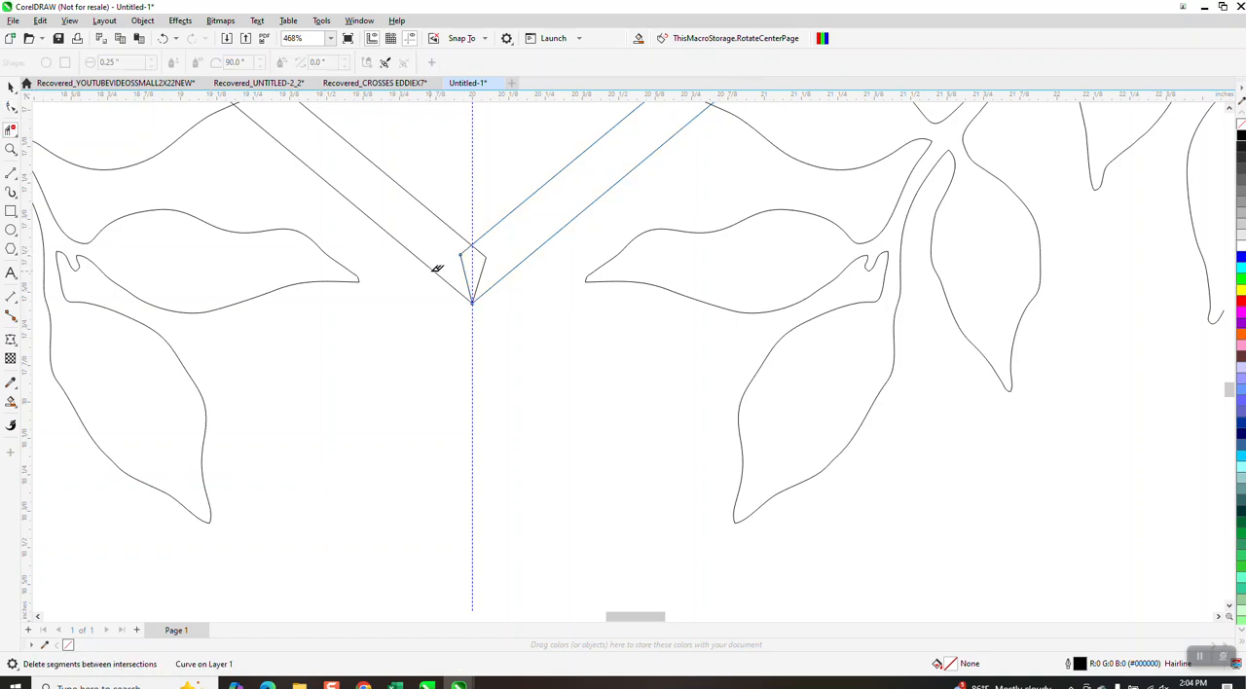
drag(449, 267, 494, 262)
scroll(489, 395, down, 5)
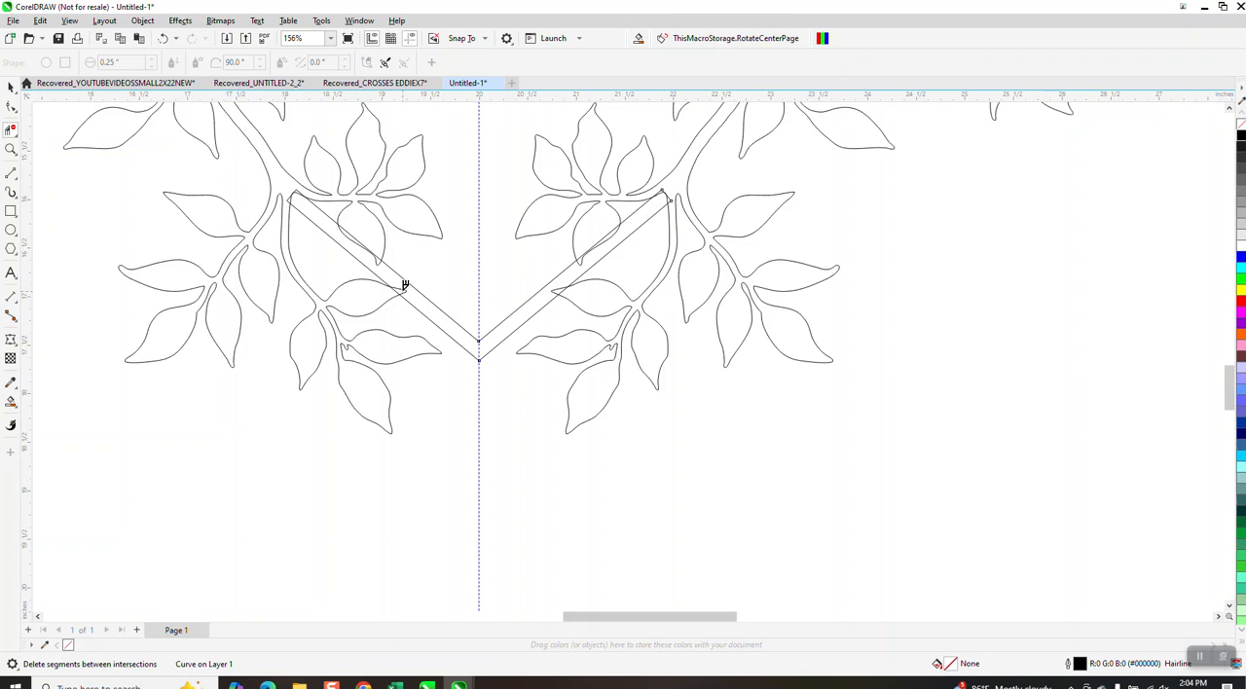
Delete the overlapping segments where the upper ends of the bars cross the left and right branches, opening the bars into them.
click(8, 148)
drag(269, 181, 309, 244)
click(10, 128)
mouse_move(419, 221)
mouse_down()
mouse_move(444, 198)
mouse_move(444, 211)
mouse_up()
scroll(384, 175, down, 2)
scroll(292, 214, down, 2)
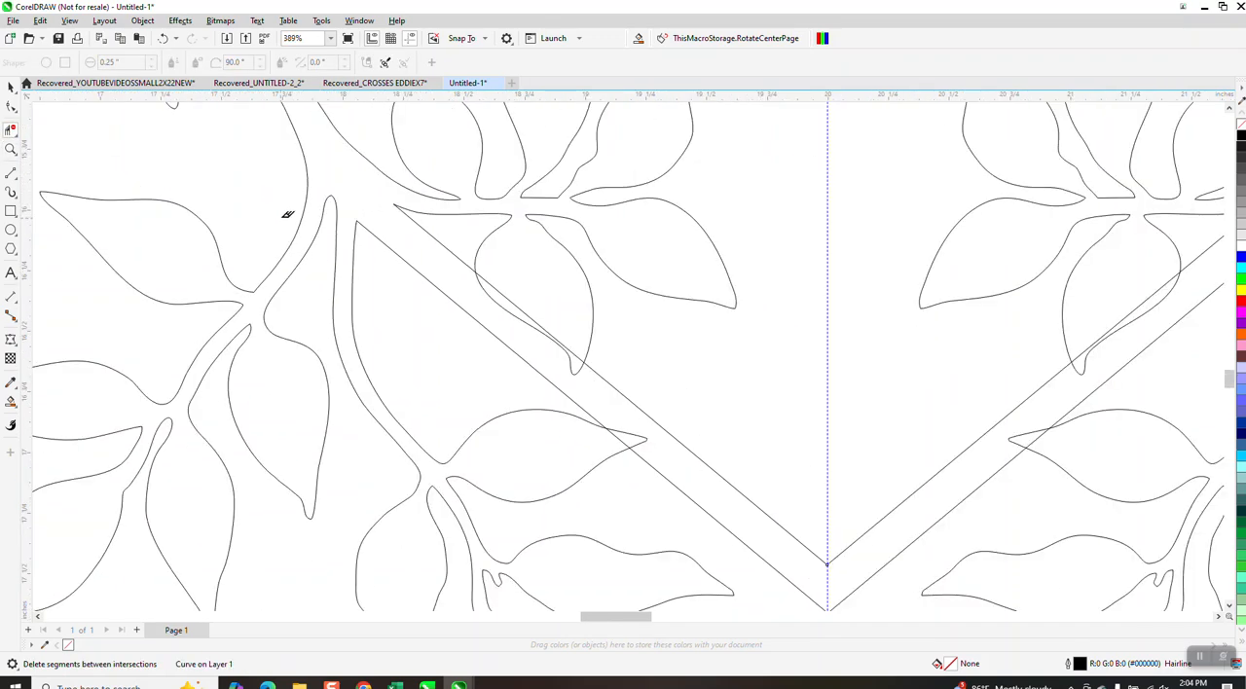
scroll(613, 283, down, 2)
click(1014, 237)
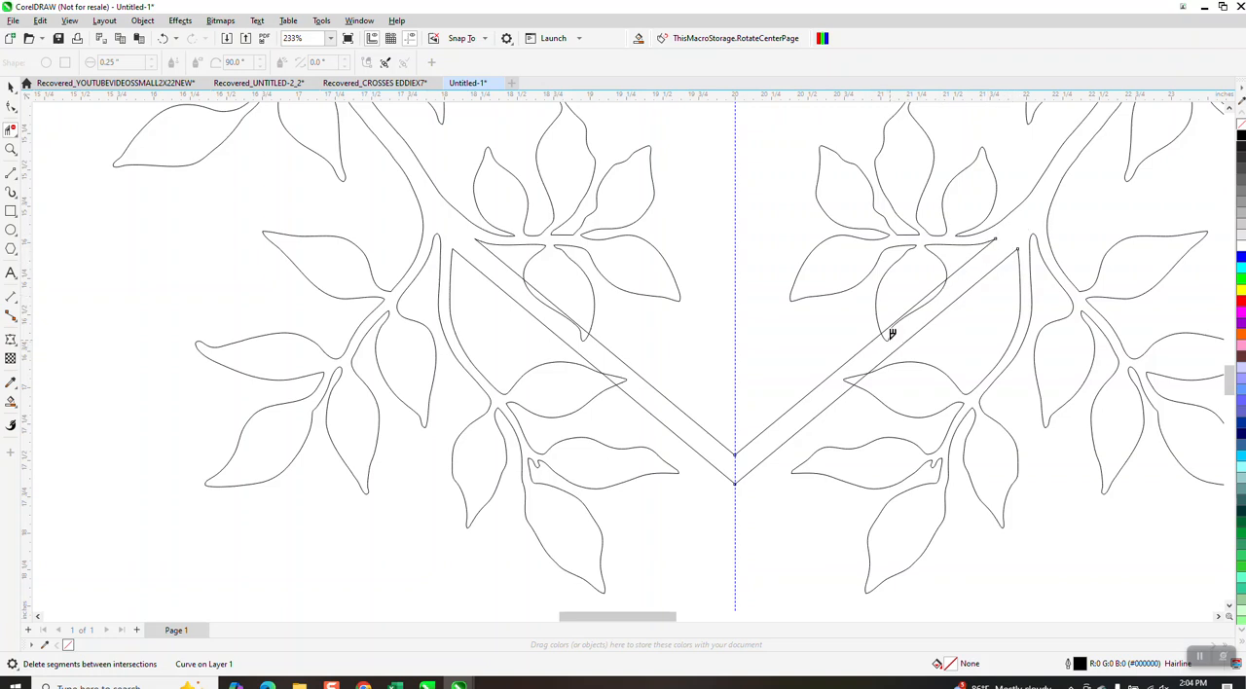
Delete the crossing segments where the bars overlap the leaves on both halves, merging the leaves with the bars.
click(920, 317)
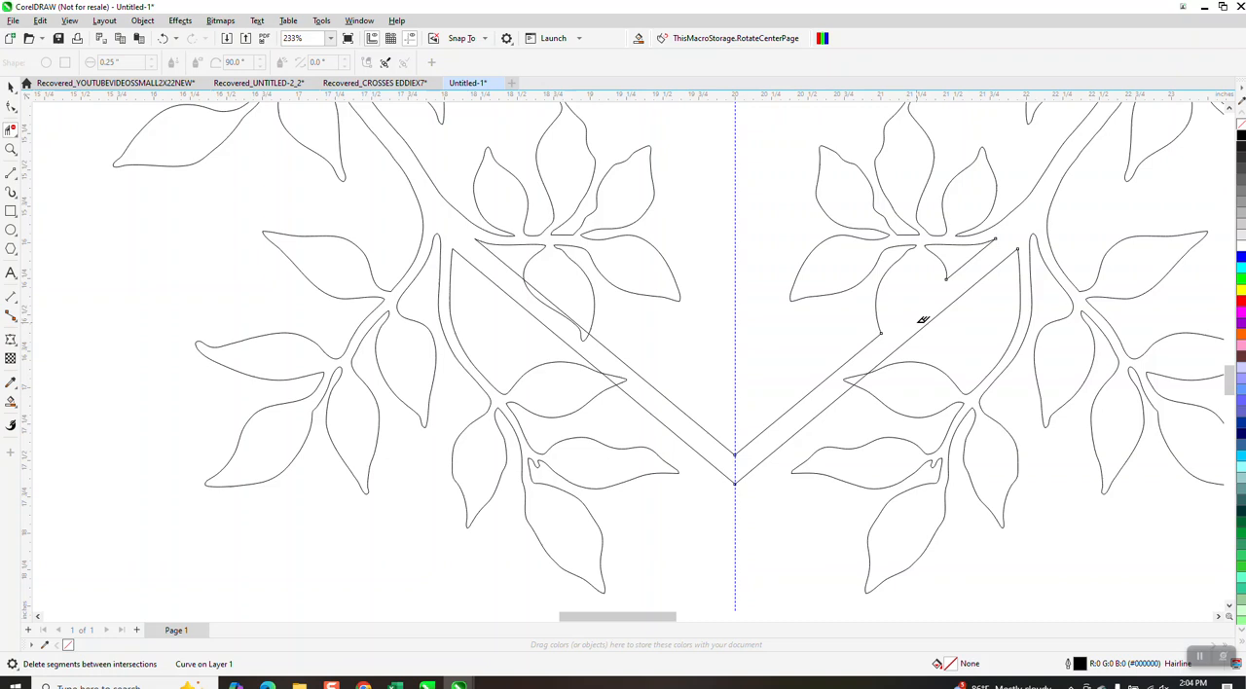
click(862, 378)
click(618, 377)
click(588, 335)
scroll(570, 315, down, 5)
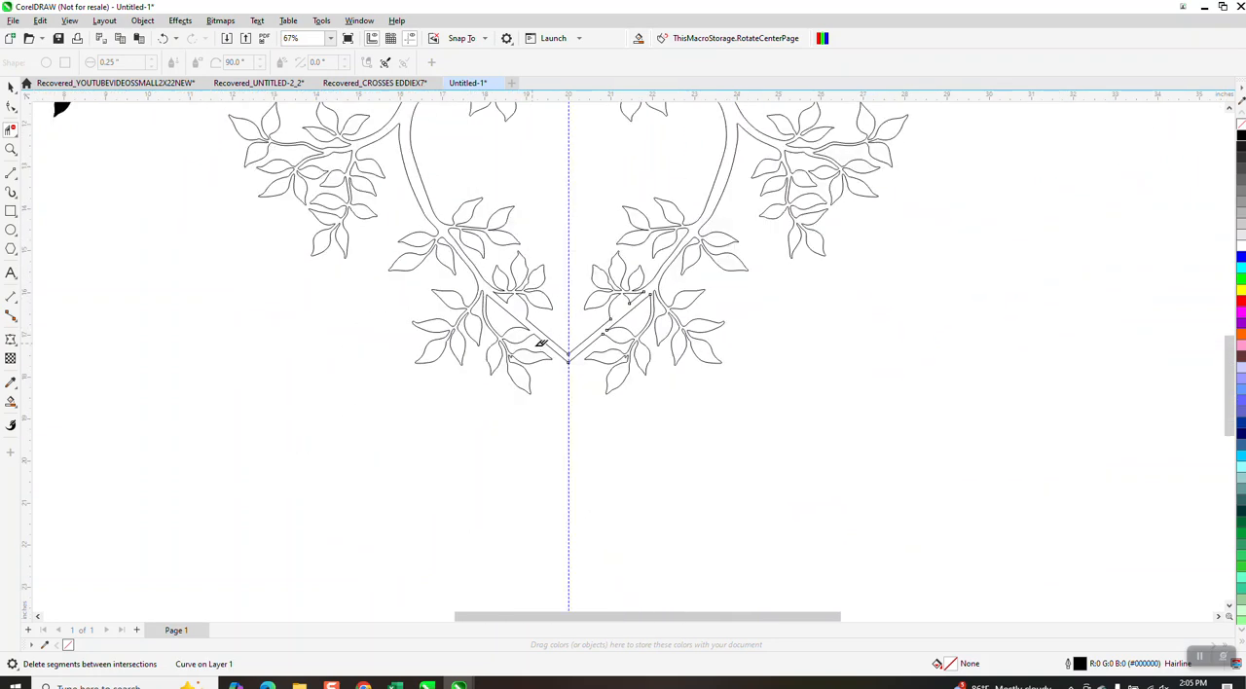
Move the original black artwork farther from the outline and draw a rectangle about 18.78 by 11.04 in around the traced outline.
scroll(564, 453, down, 3)
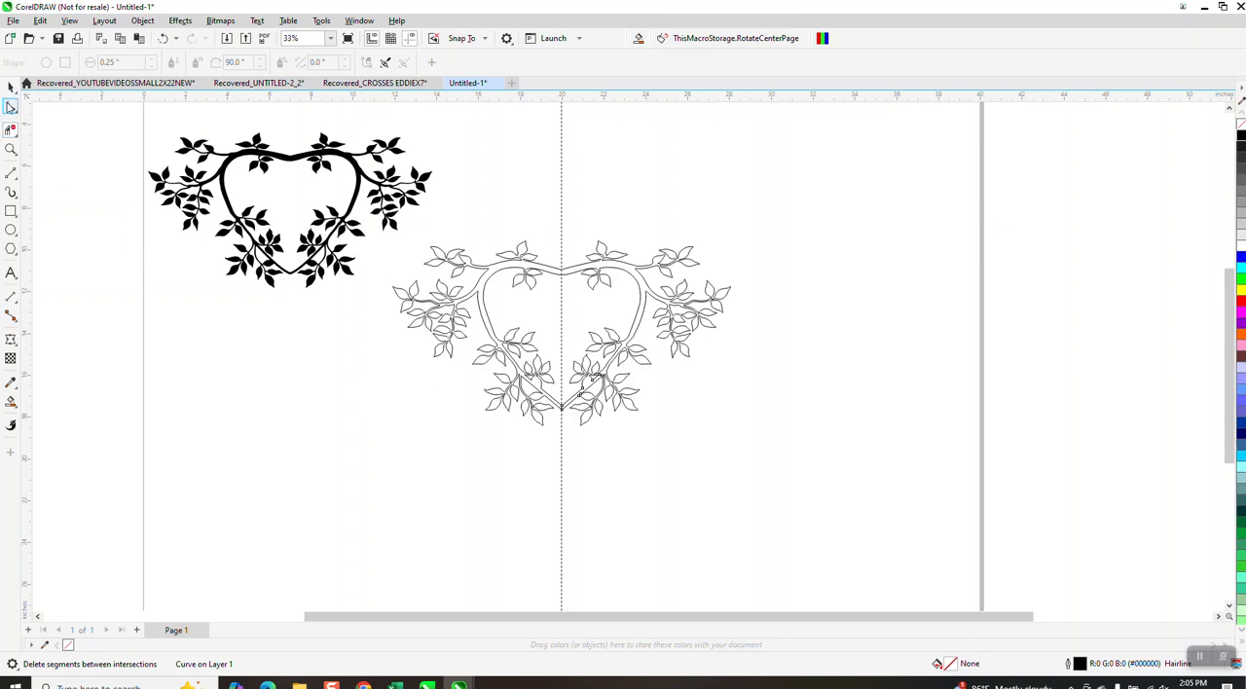
click(12, 88)
drag(307, 161, 215, 156)
key(F6)
drag(372, 209, 772, 447)
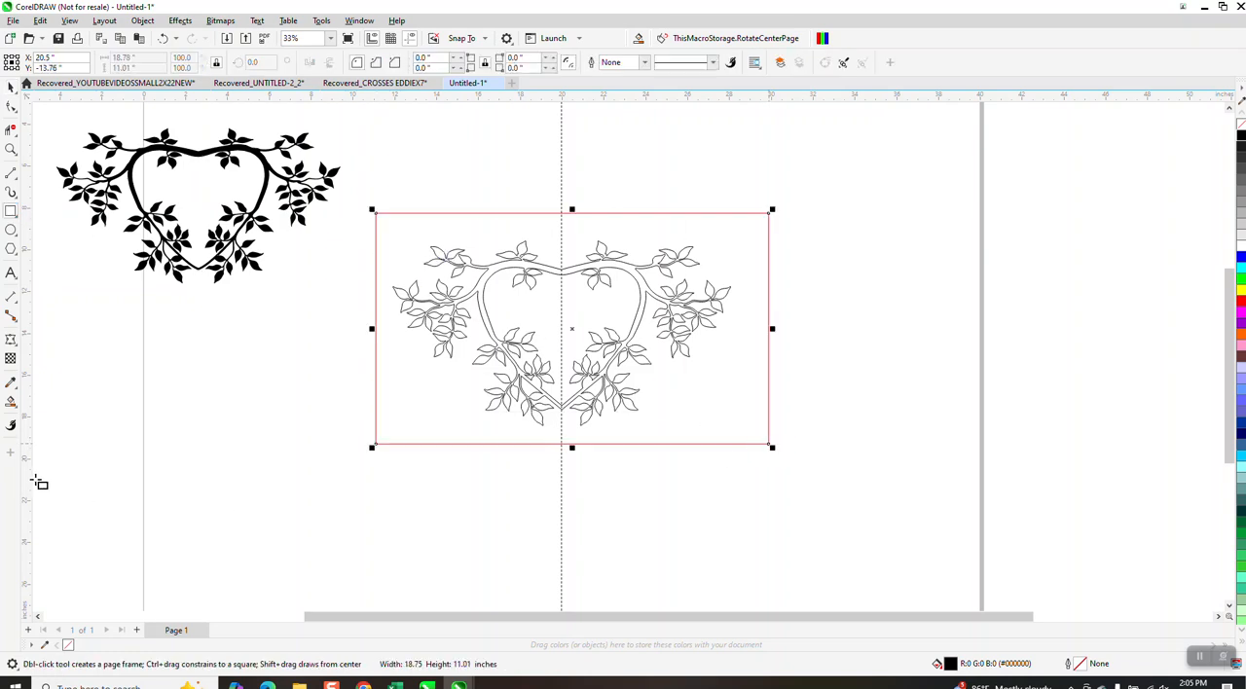
Fill the enclosed heart-shaped branch region with solid black and no outline using Smart Fill.
click(16, 408)
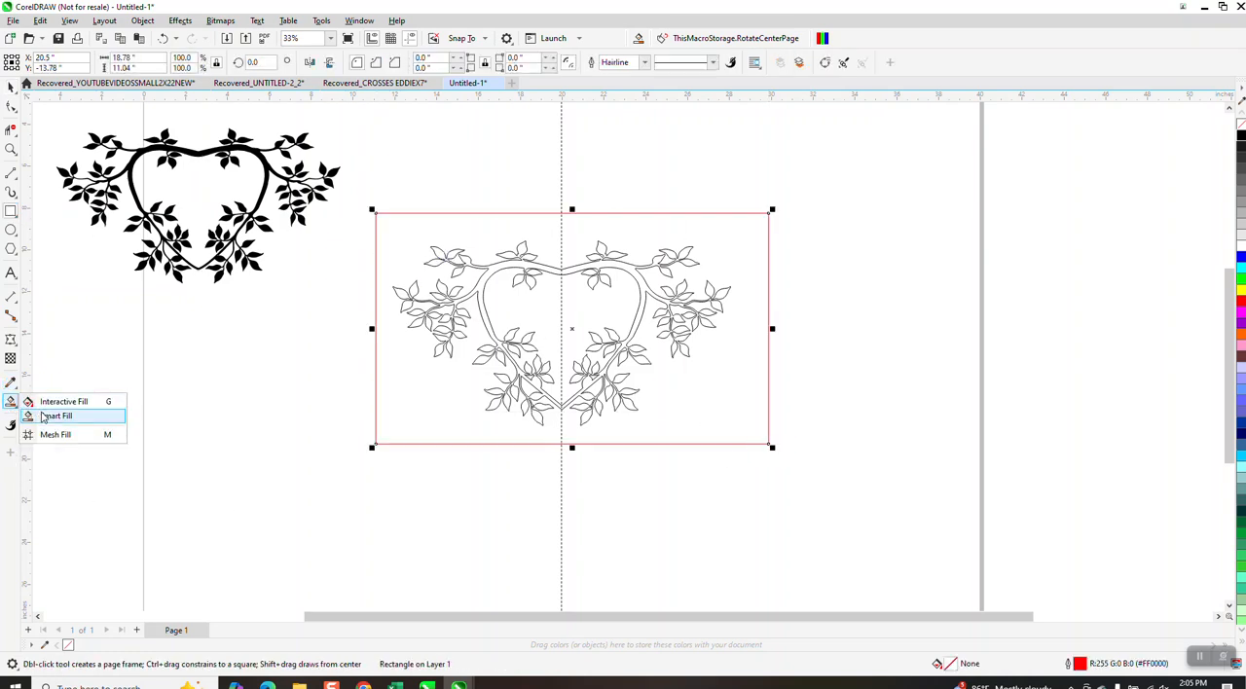
click(51, 416)
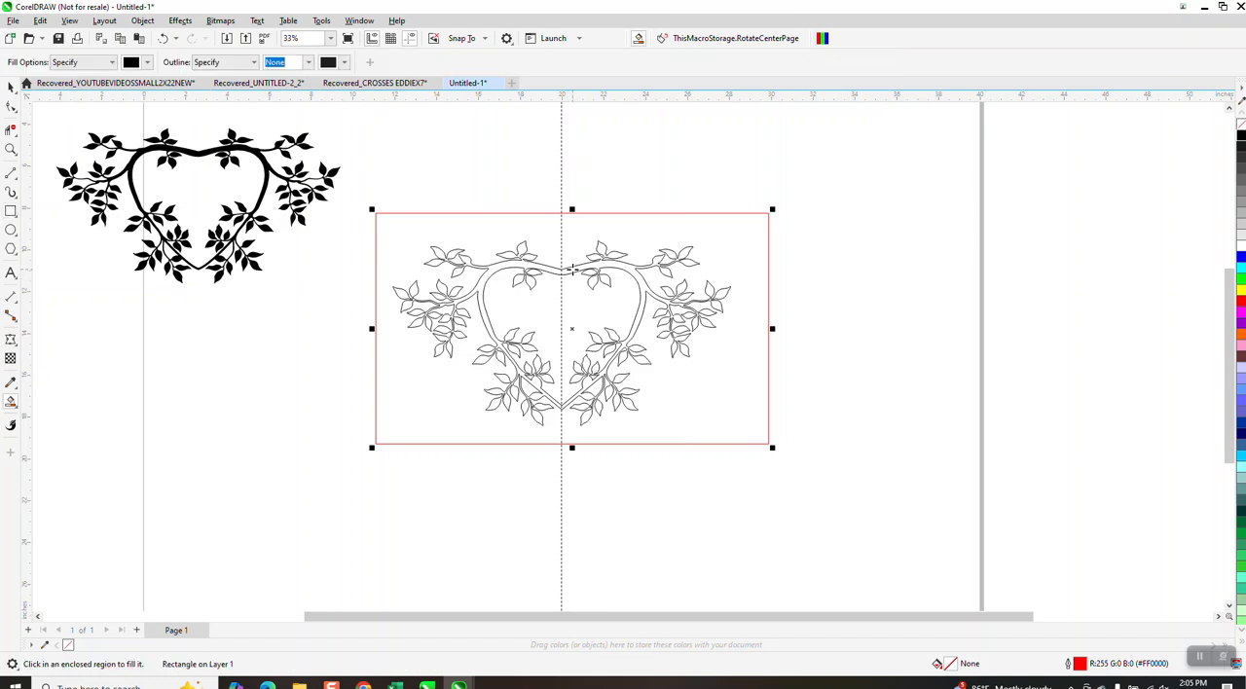
click(572, 270)
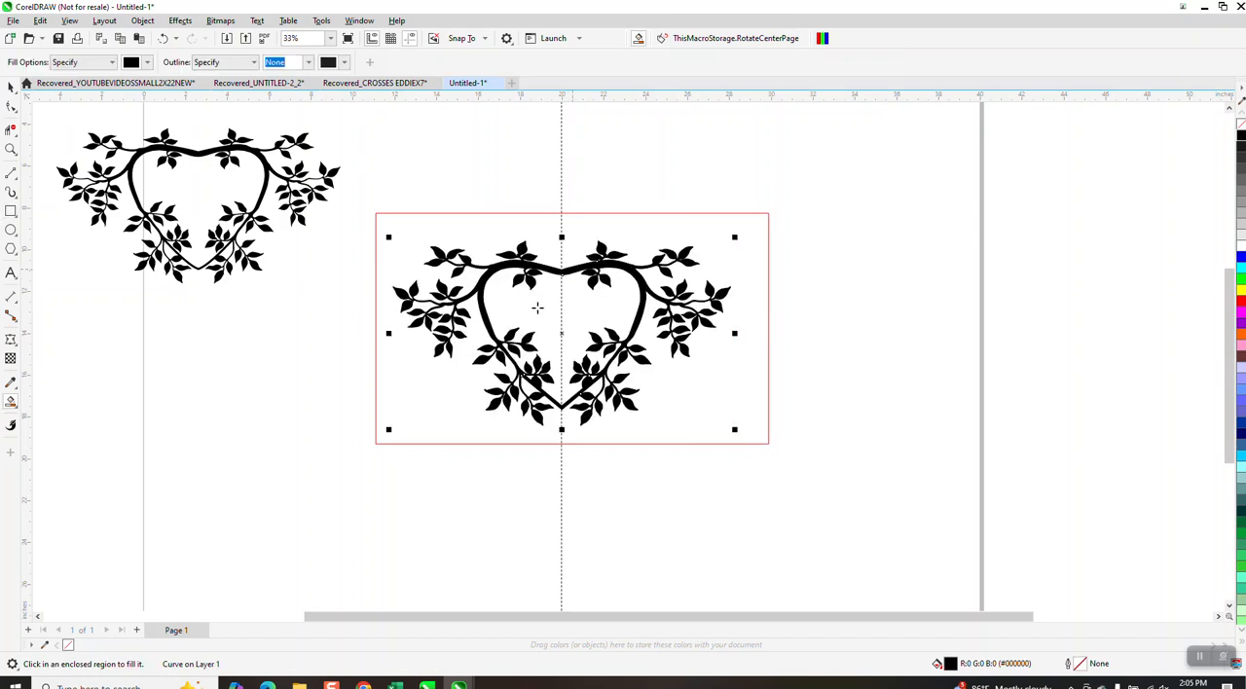
Move the filled black heart off the outlines and delete the original artwork, the traced outlines and the surrounding rectangle.
click(9, 87)
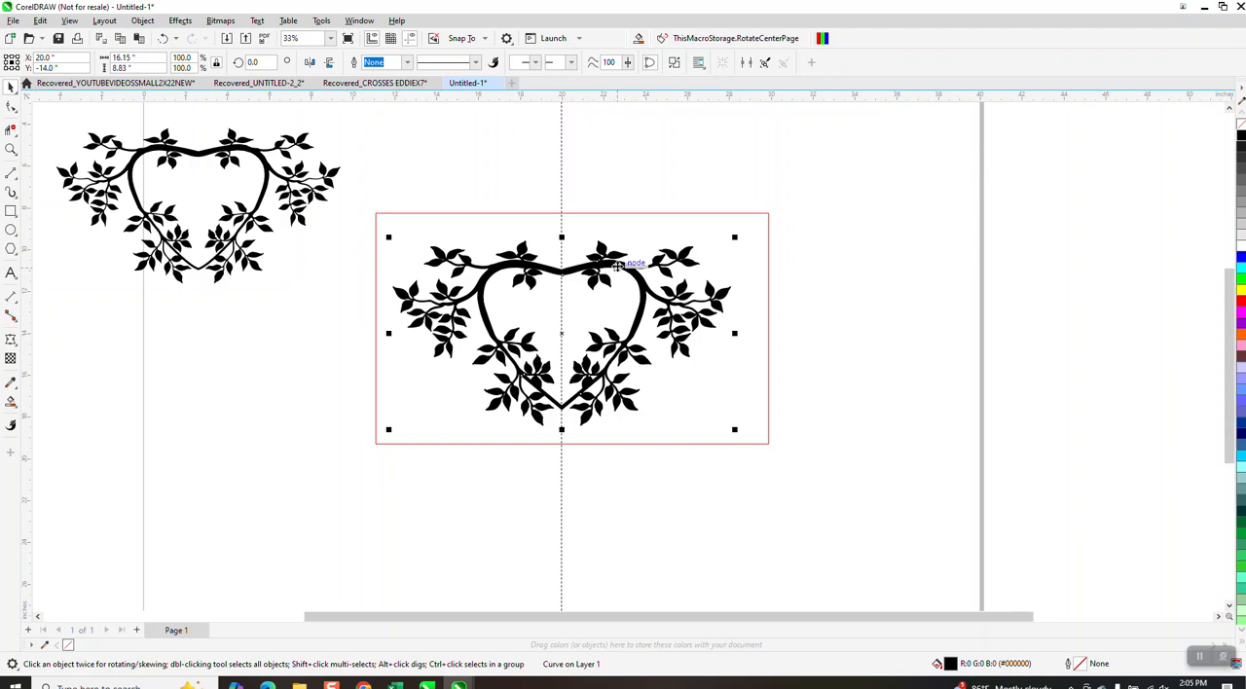
drag(617, 264, 1007, 310)
scroll(511, 317, down, 1)
drag(196, 177, 679, 419)
key(Delete)
Center the filled black heart on the page and inspect the finished artwork up close.
click(778, 321)
key(p)
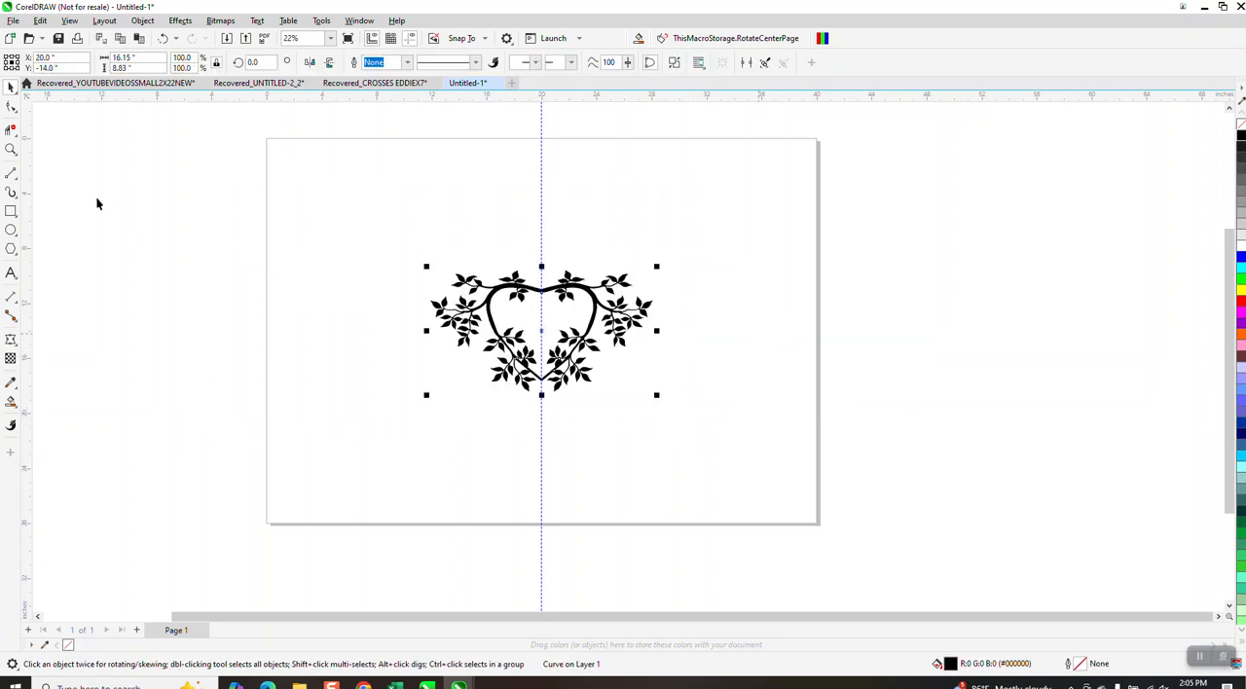
click(11, 148)
drag(446, 241, 681, 404)
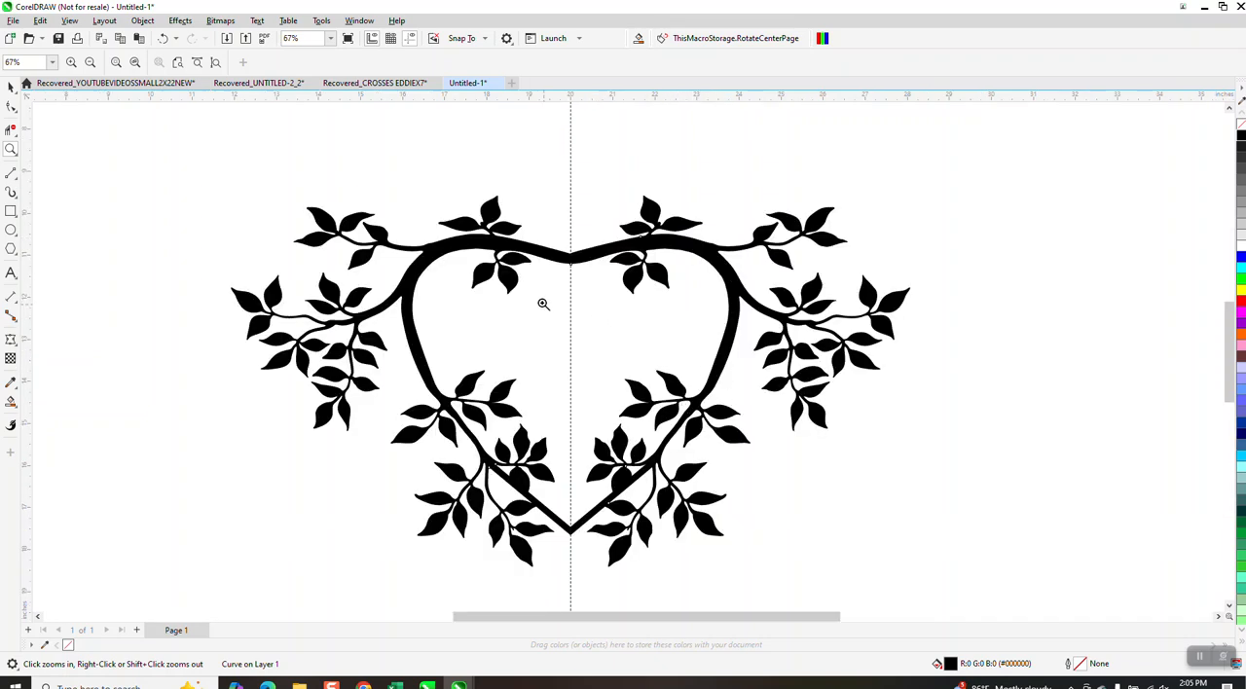
scroll(537, 305, down, 1)
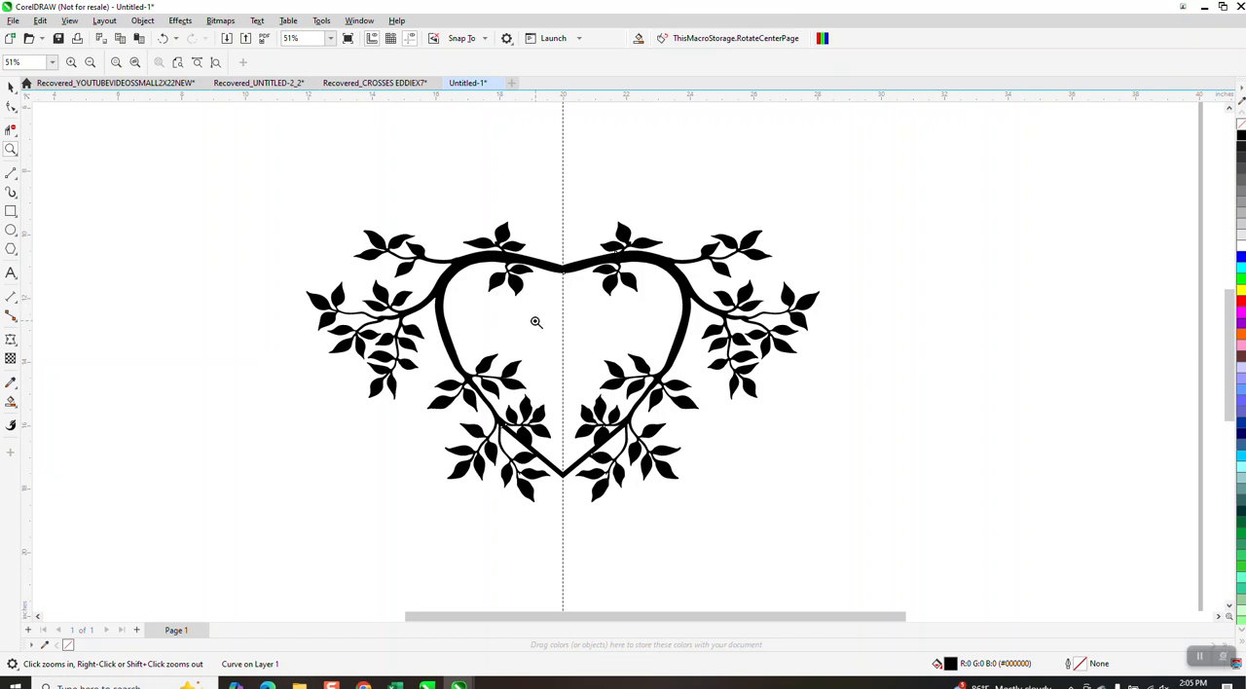